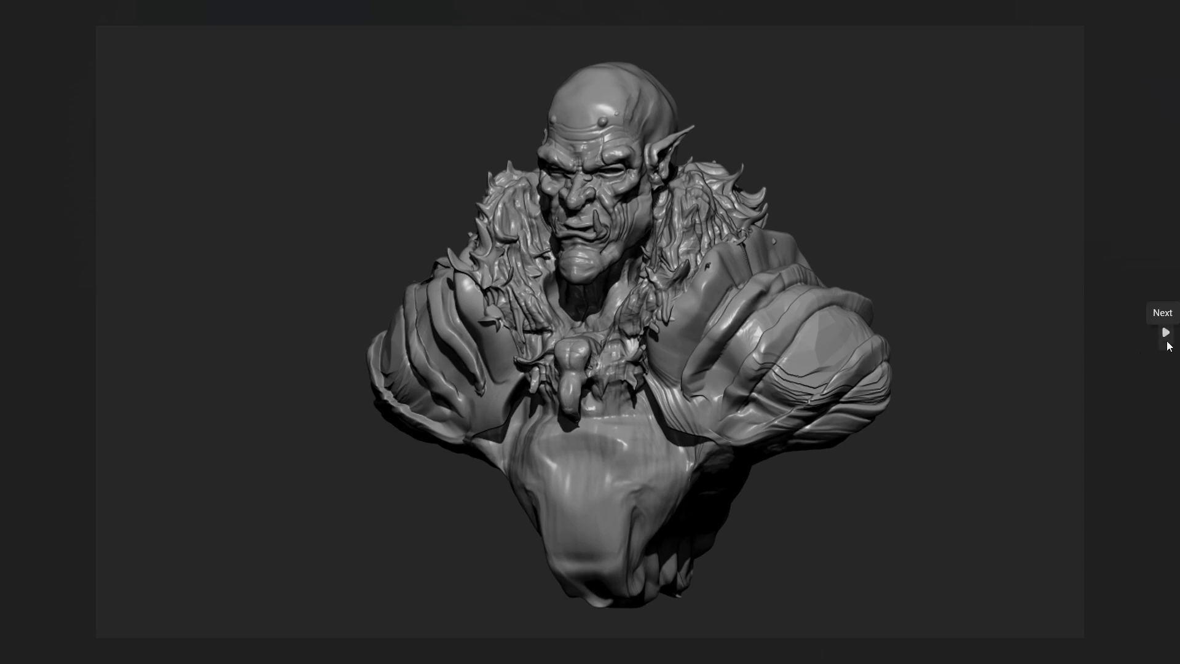
- Look through the renders of the orc, Batman and Superman busts from their different angles
{"action": "left_click", "coordinate": [1169, 346]}
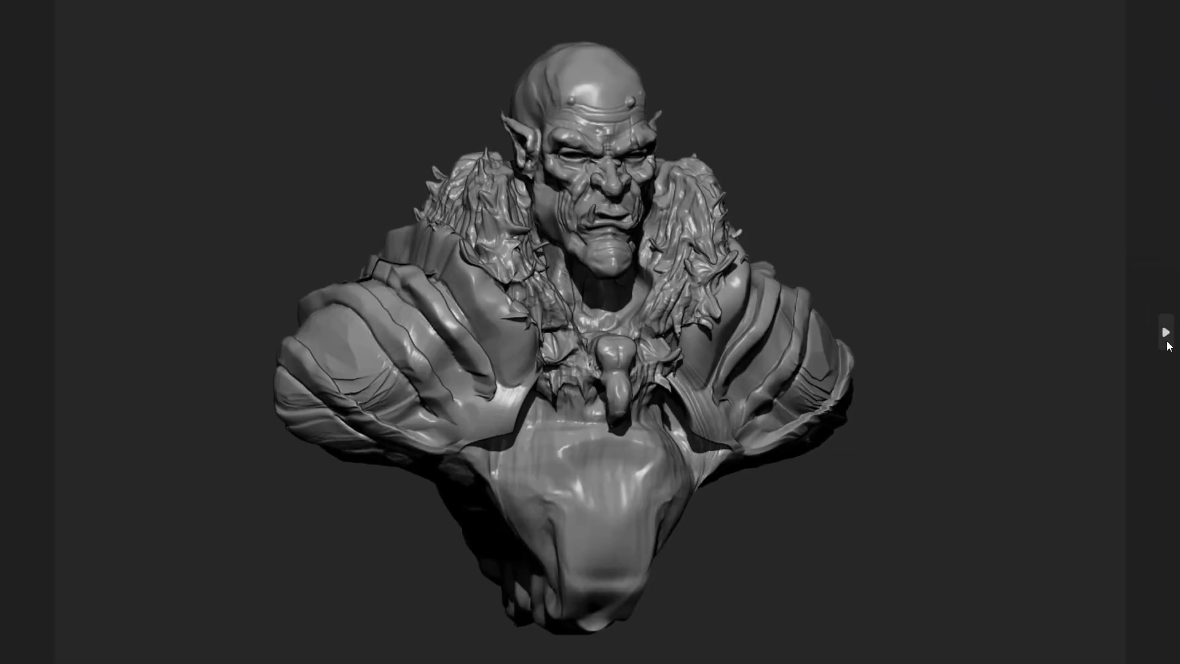
{"action": "left_click", "coordinate": [1169, 346]}
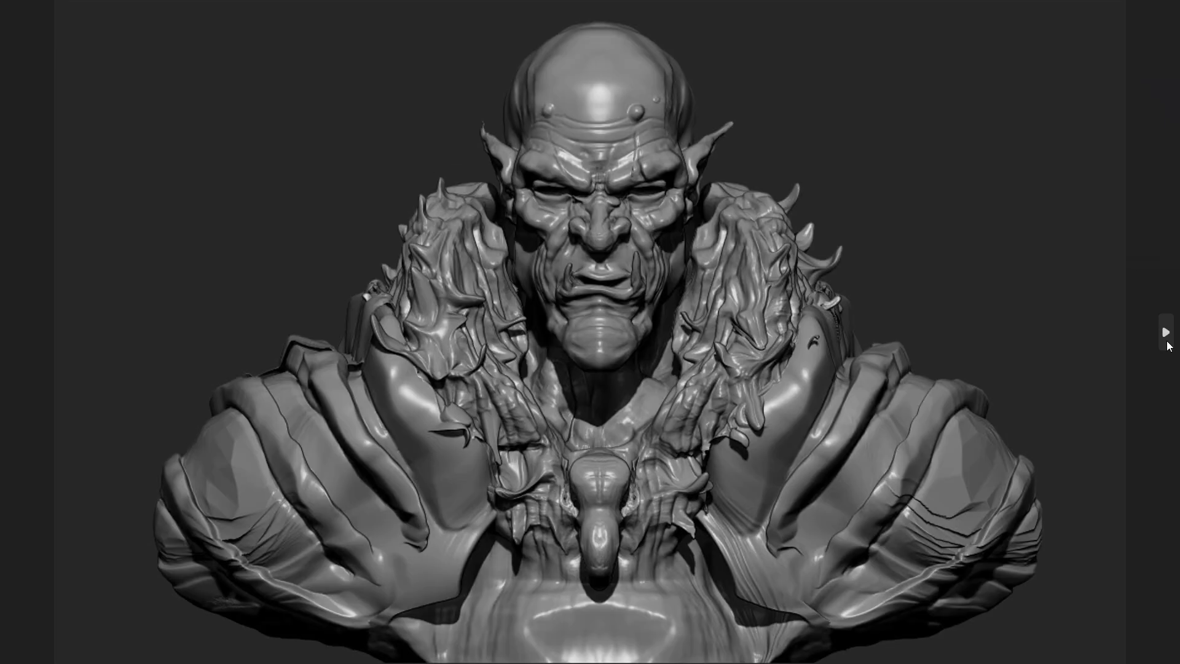
{"action": "left_click", "coordinate": [1169, 346]}
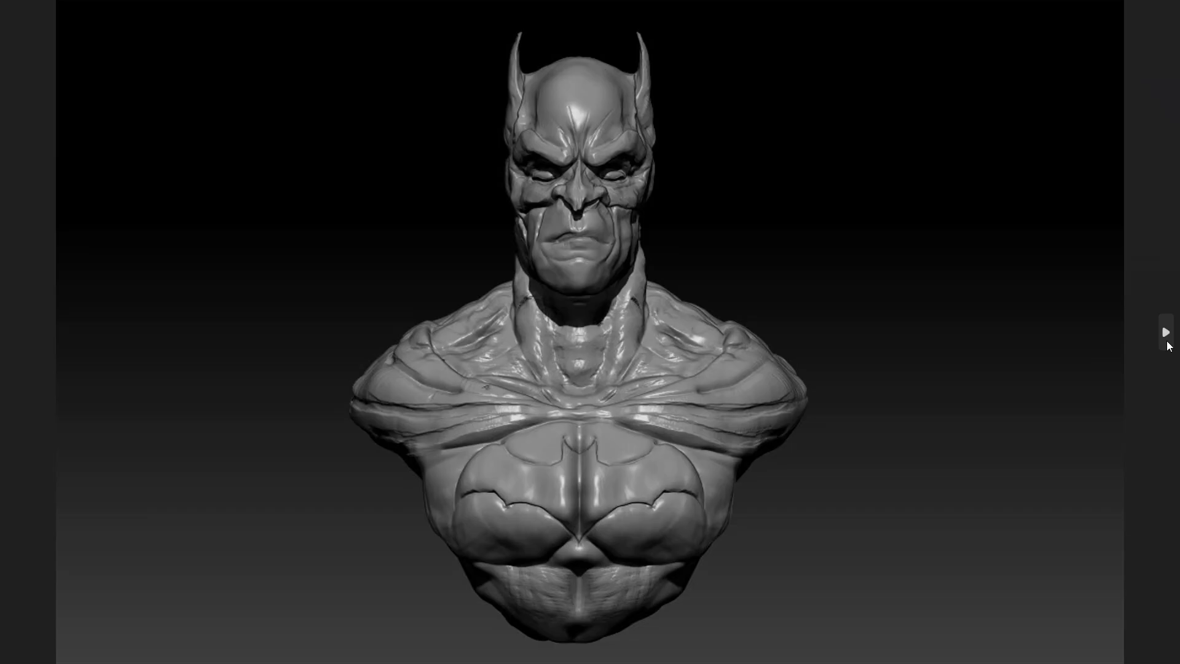
{"action": "left_click", "coordinate": [1169, 346]}
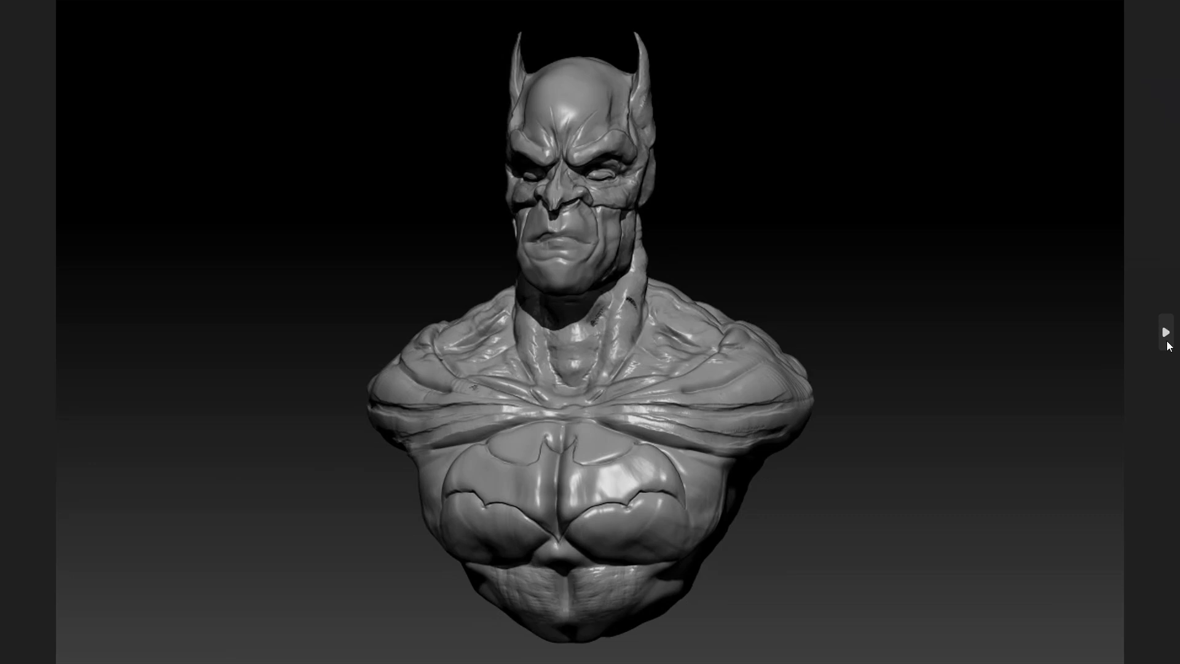
{"action": "left_click", "coordinate": [1169, 346]}
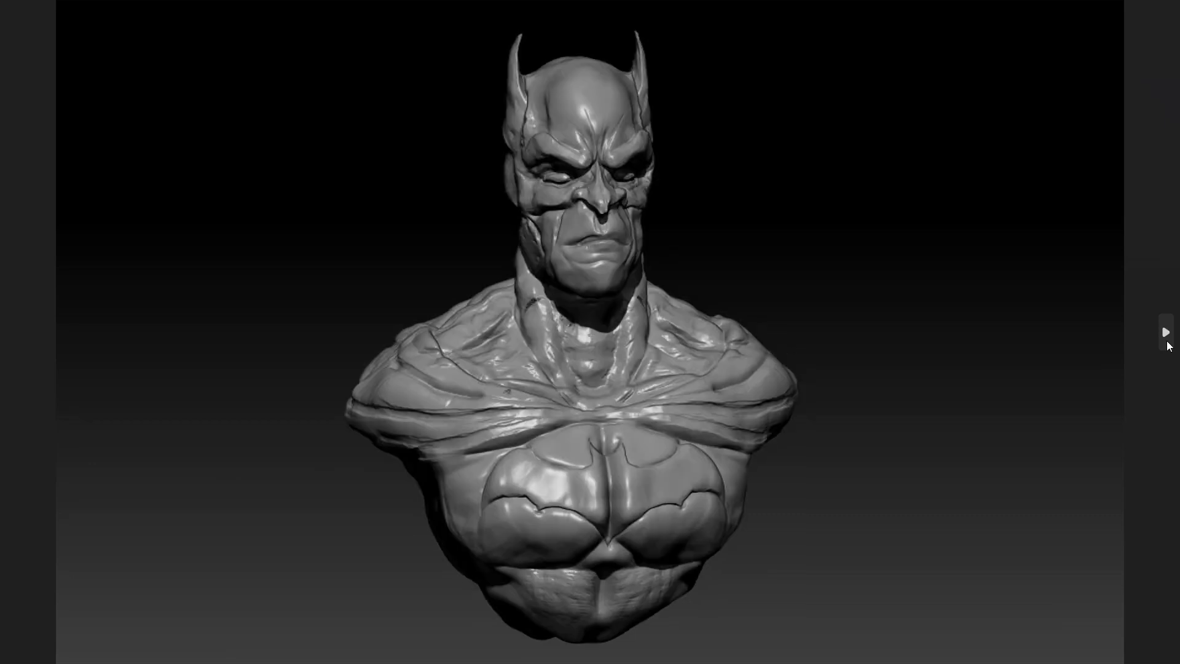
{"action": "left_click", "coordinate": [1169, 346]}
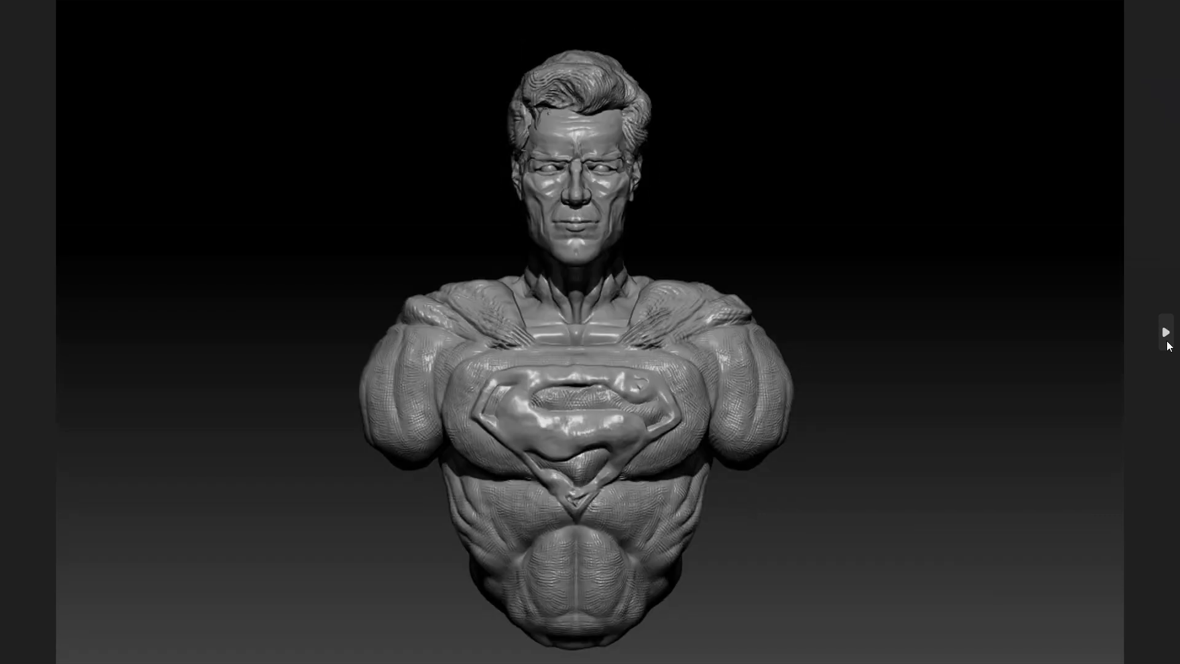
{"action": "left_click", "coordinate": [1169, 346]}
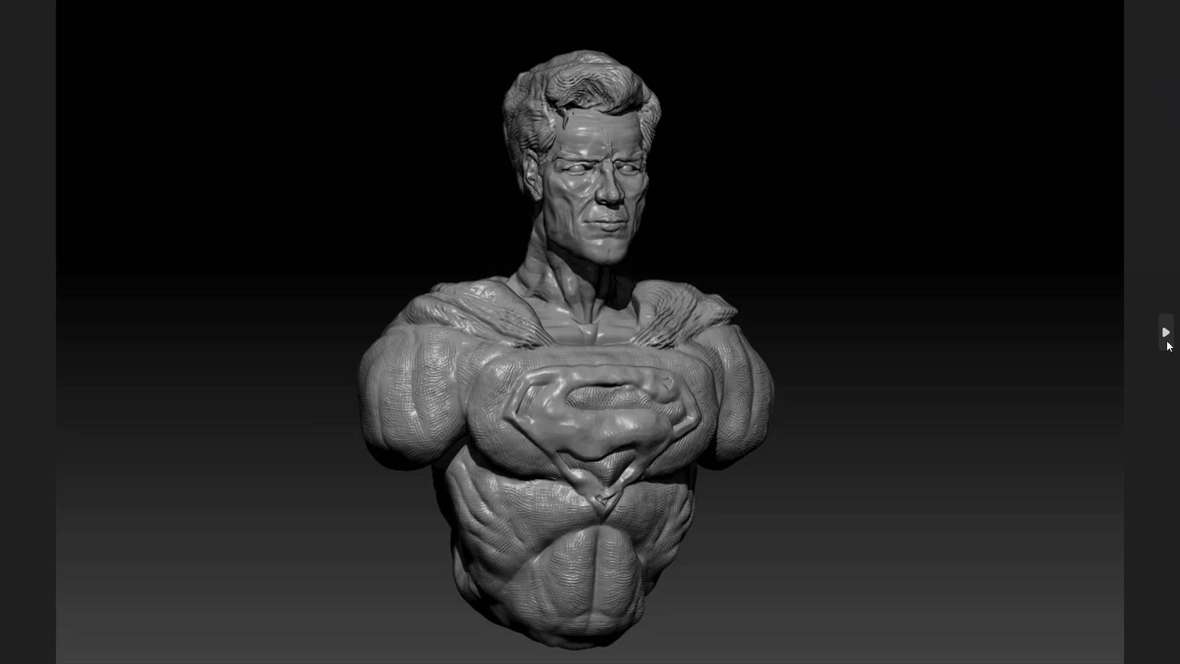
{"action": "left_click", "coordinate": [1169, 346]}
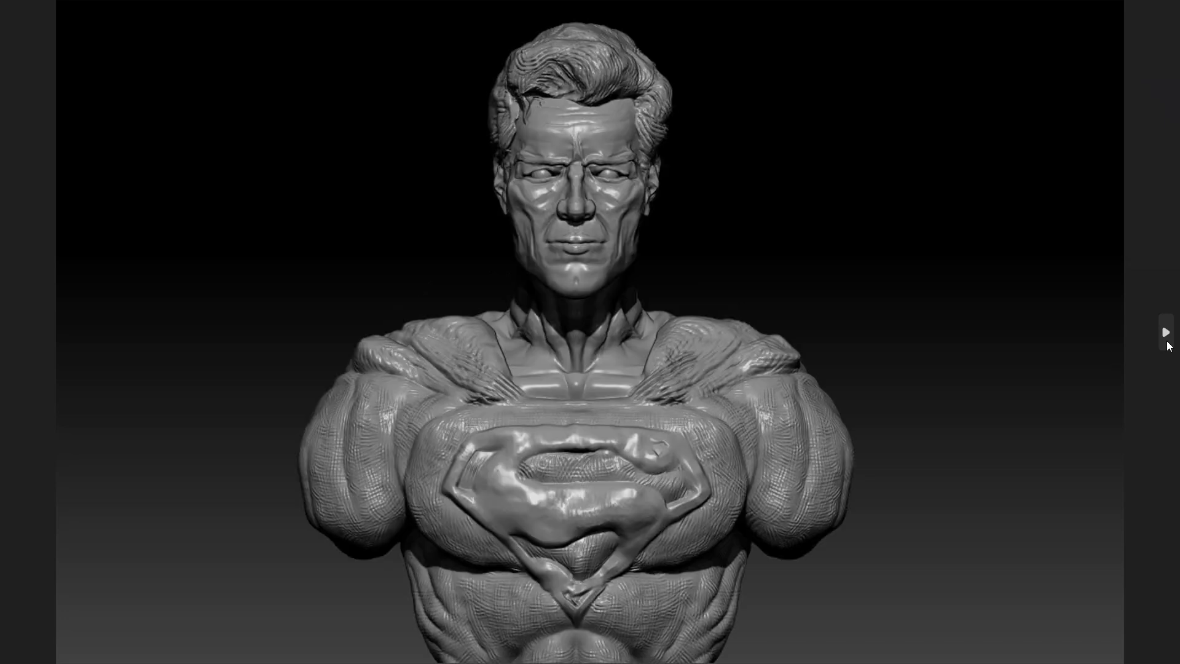
{"action": "left_click", "coordinate": [1169, 346]}
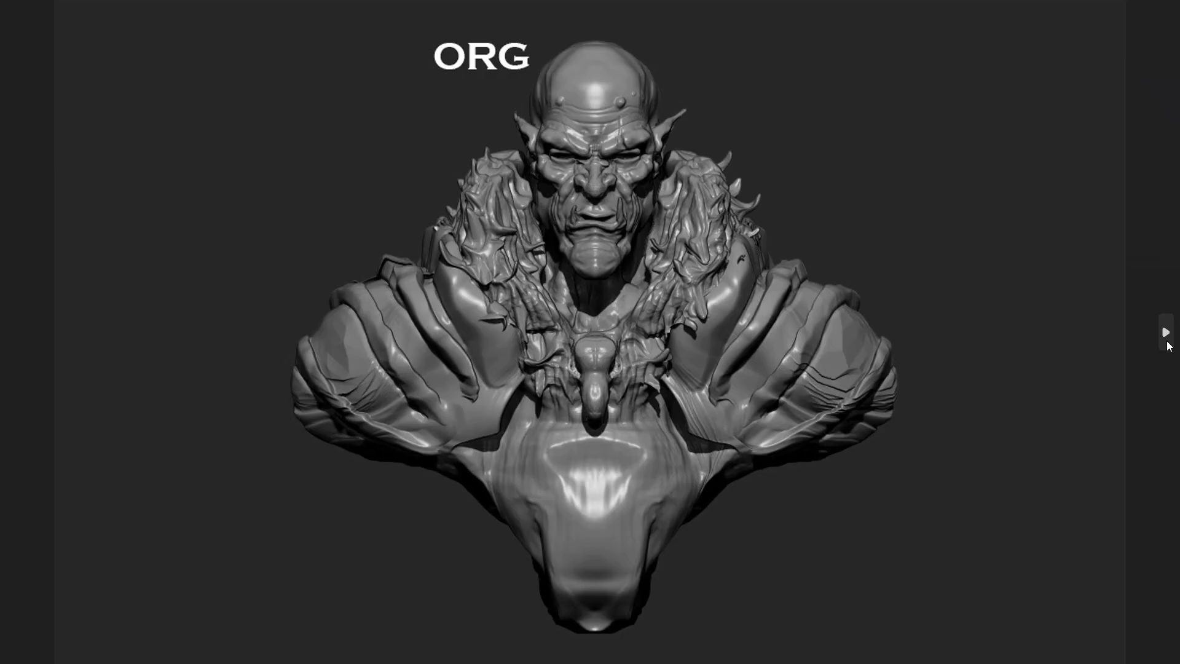
- Browse onward through the male torso anatomy studies, the hoodie character, the wooden house and the barrel hammer renders
{"action": "left_click", "coordinate": [1169, 346]}
{"action": "left_click", "coordinate": [1169, 346]}
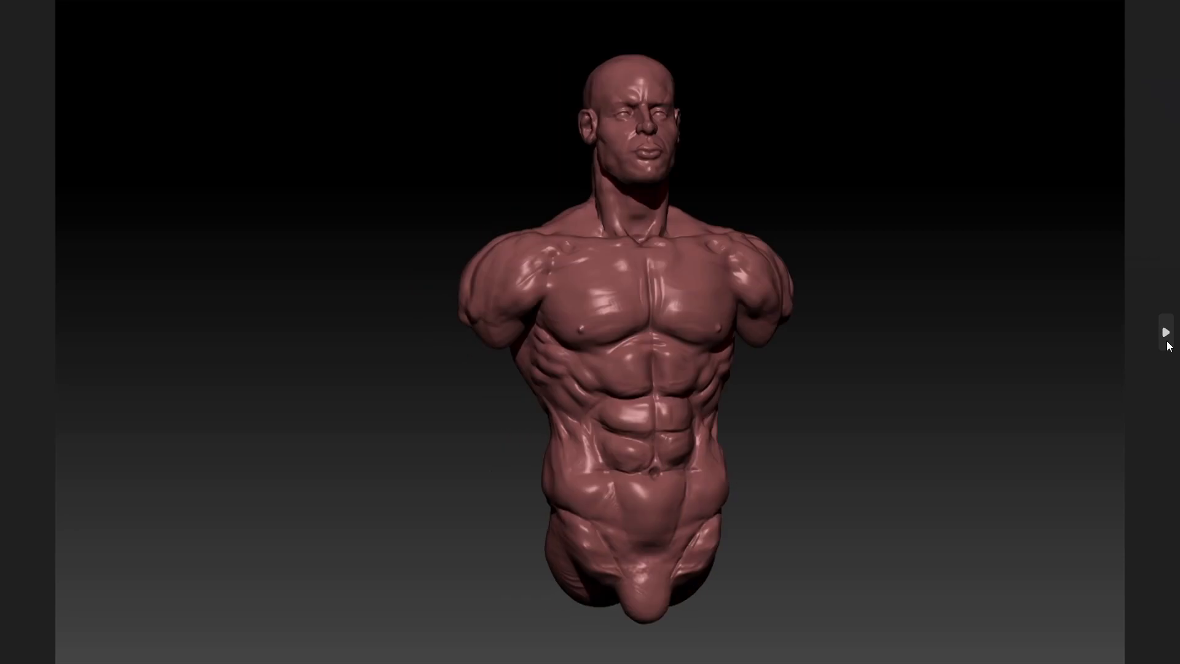
{"action": "left_click", "coordinate": [1169, 346]}
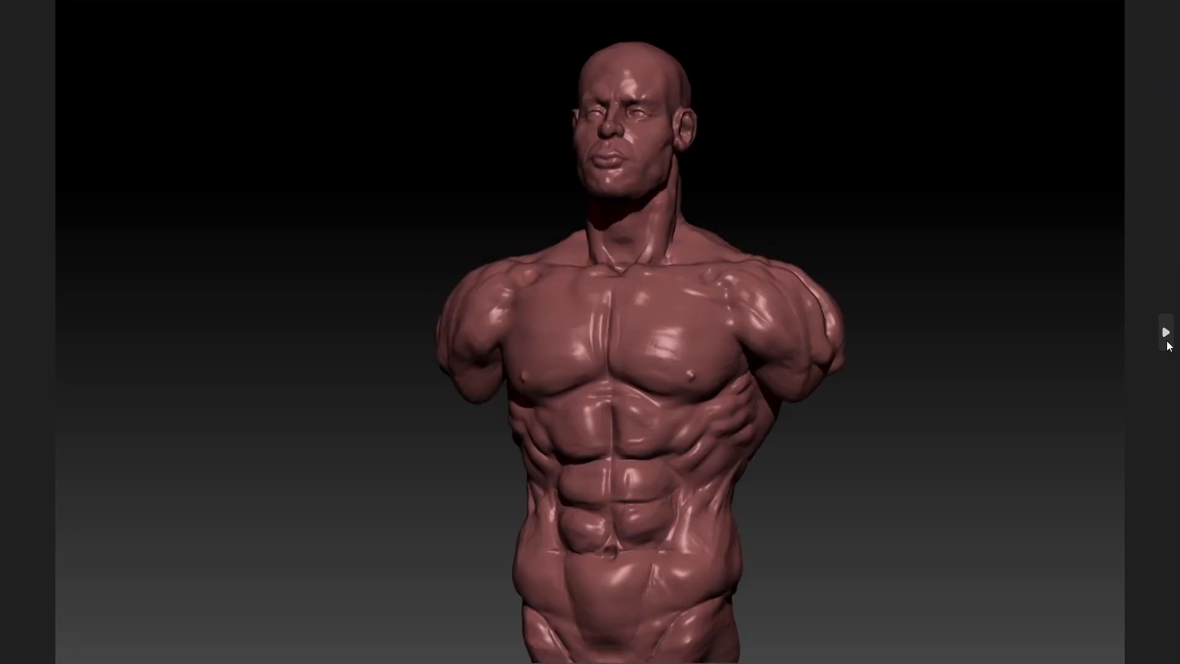
{"action": "left_click", "coordinate": [1169, 346]}
{"action": "left_click", "coordinate": [1169, 346]}
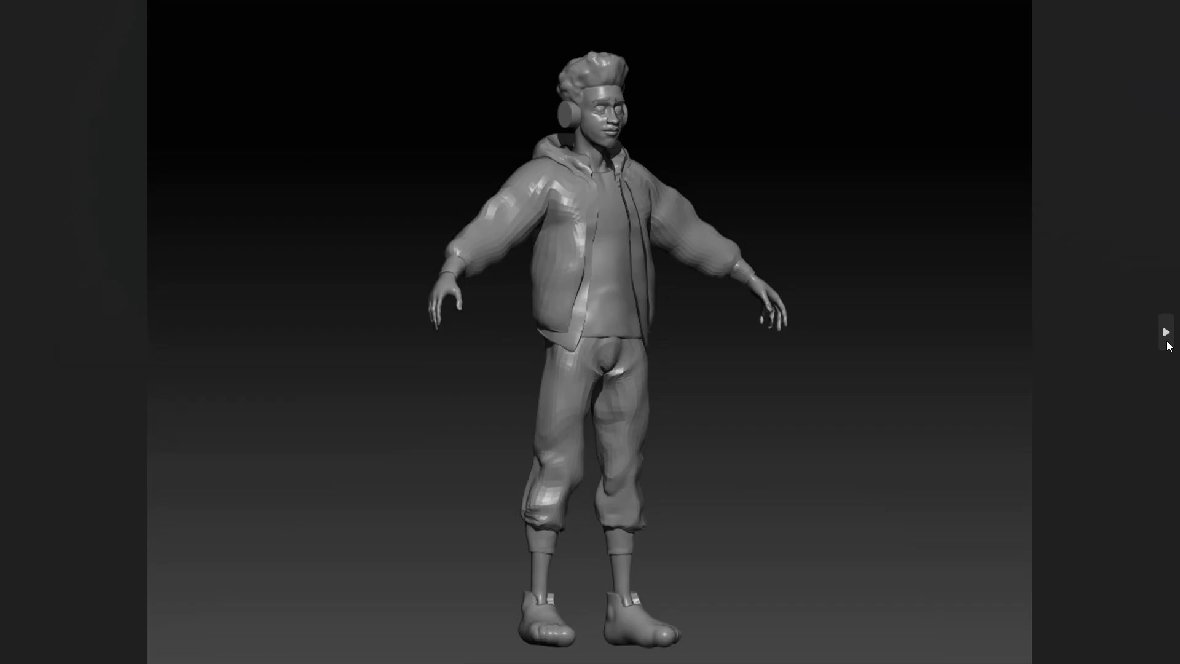
{"action": "left_click", "coordinate": [1169, 346]}
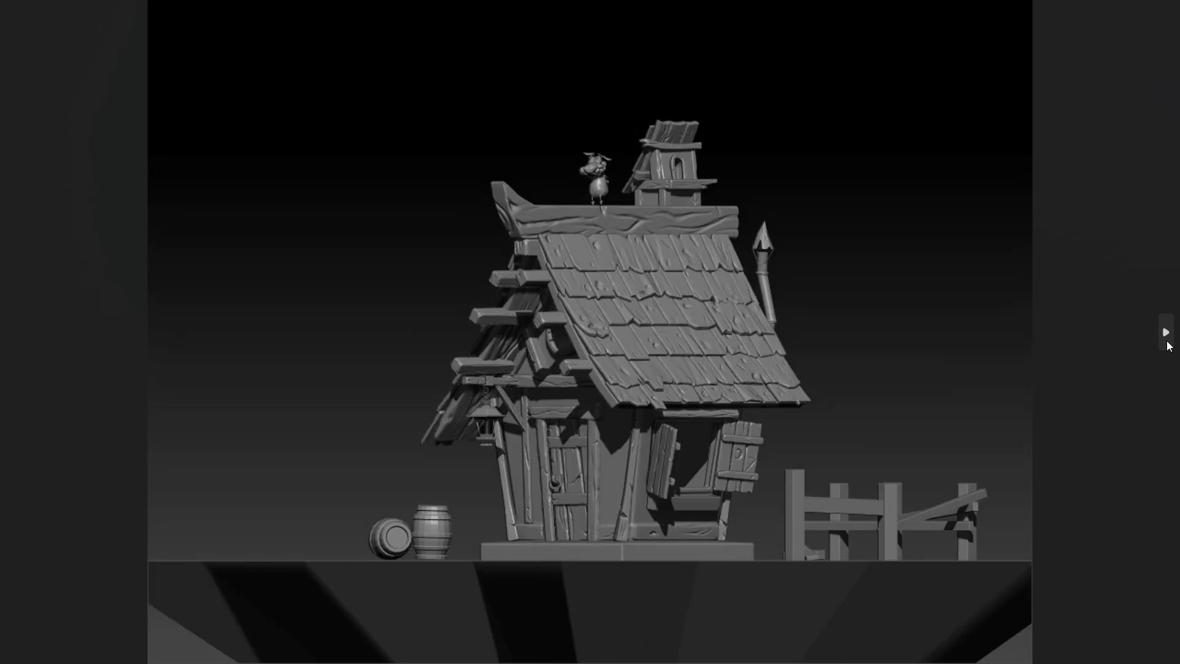
{"action": "left_click", "coordinate": [1169, 346]}
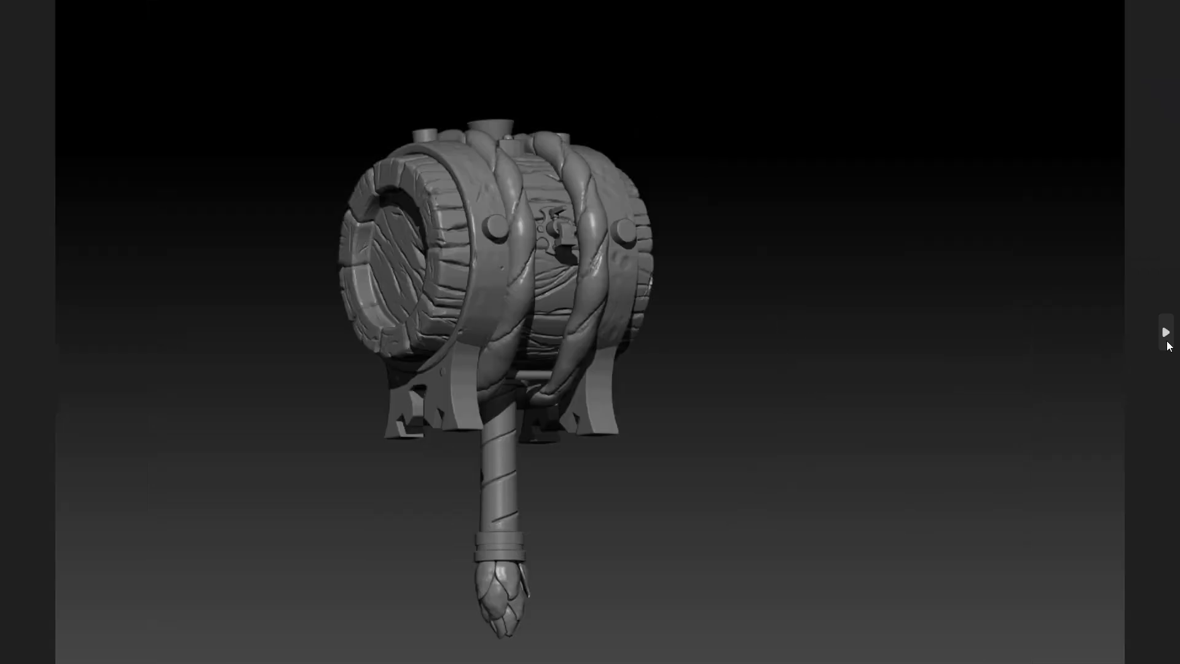
{"action": "left_click", "coordinate": [1169, 346]}
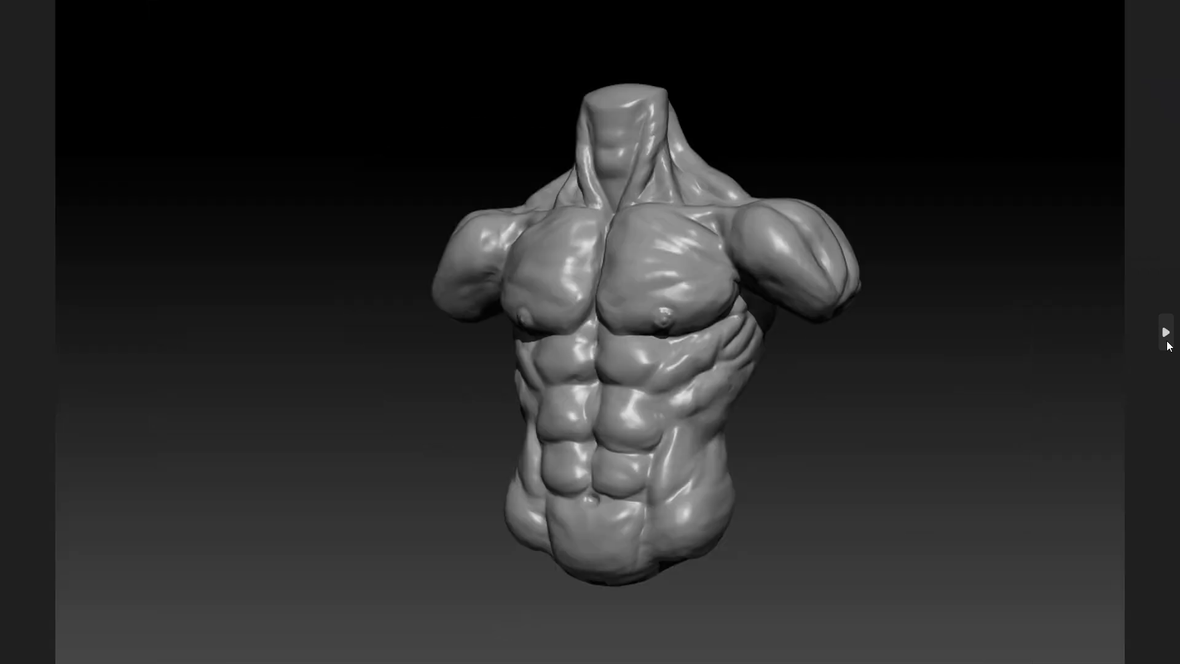
{"action": "left_click", "coordinate": [1169, 346]}
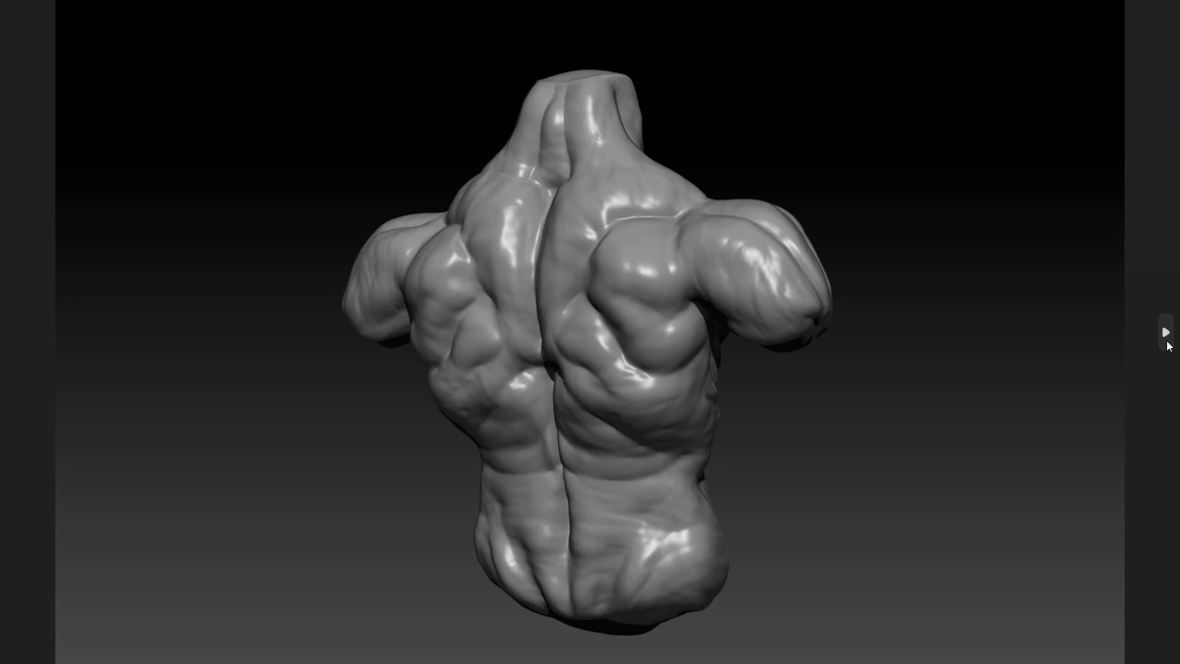
{"action": "left_click", "coordinate": [1169, 346]}
{"action": "left_click", "coordinate": [1169, 346]}
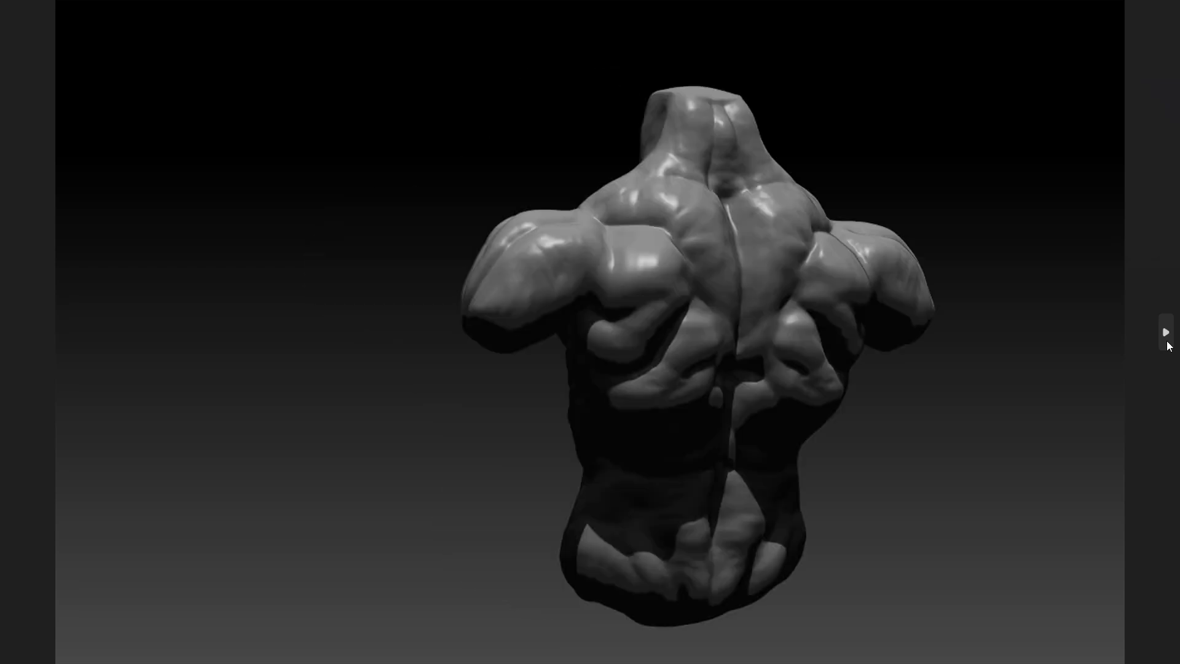
- View the renders of the veined creature bust, the bust with round glasses and the pointed-eared elder wearing neck rings
{"action": "left_click", "coordinate": [1169, 346]}
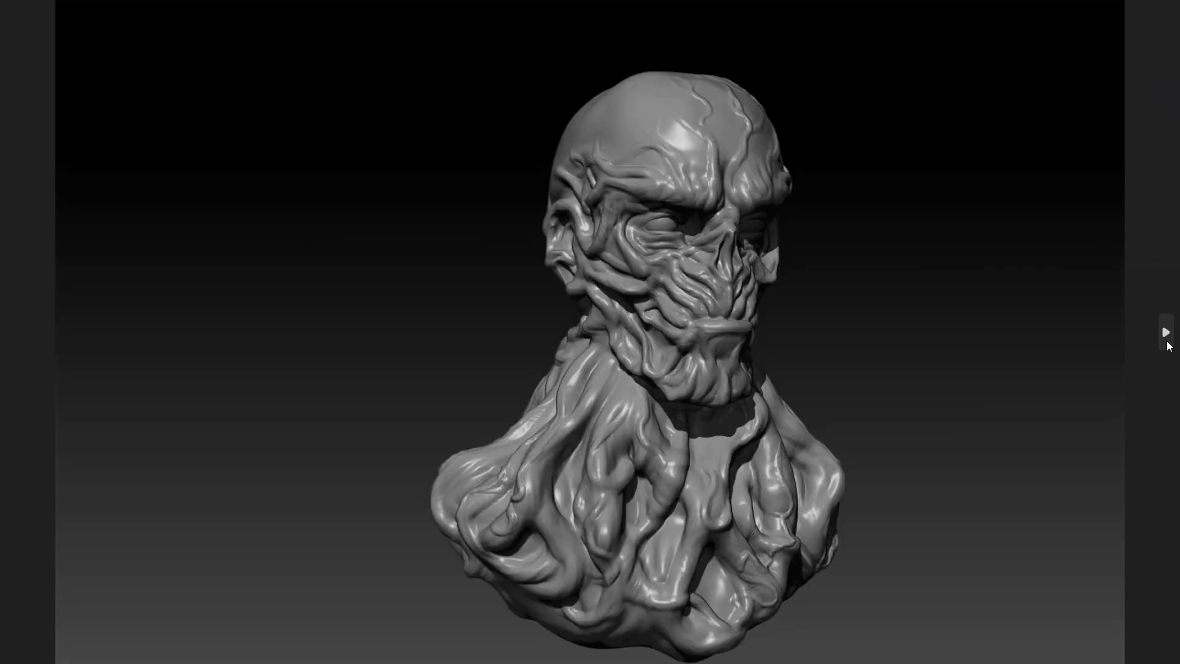
{"action": "left_click", "coordinate": [1169, 346]}
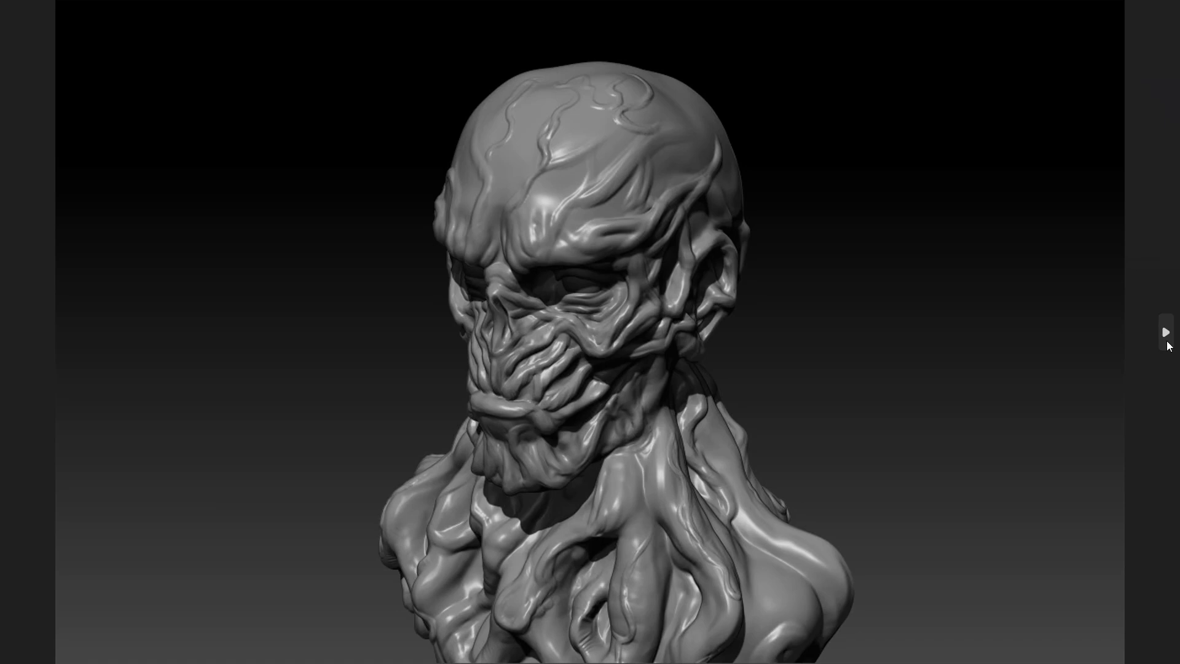
{"action": "left_click", "coordinate": [1169, 346]}
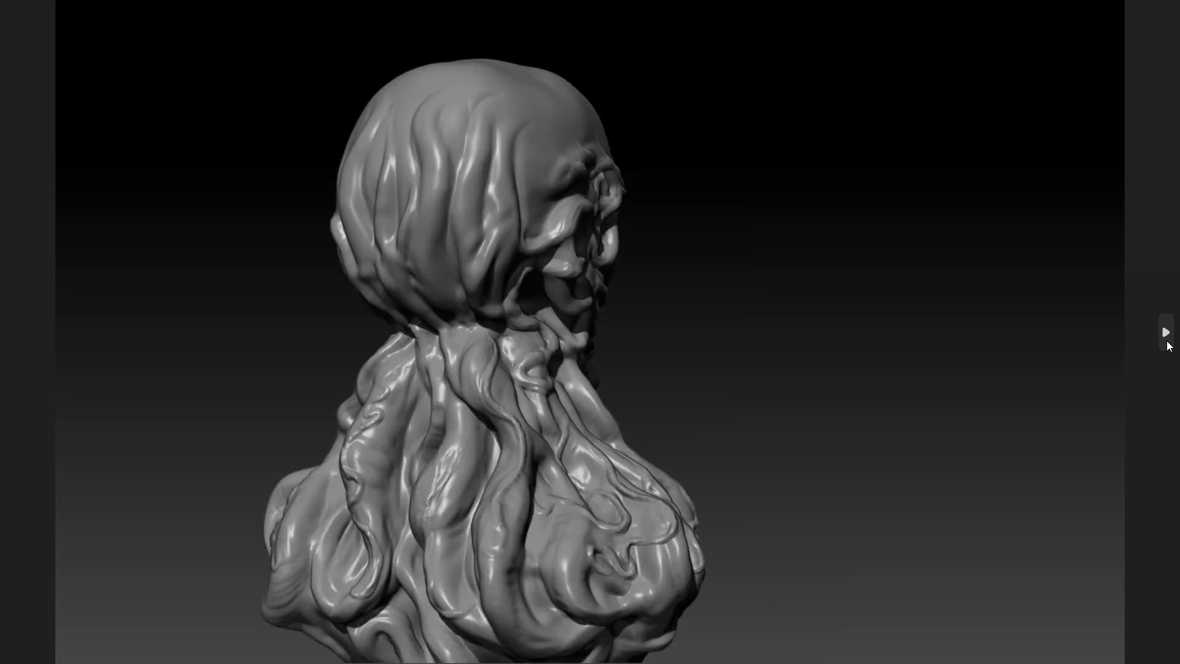
{"action": "left_click", "coordinate": [1169, 346]}
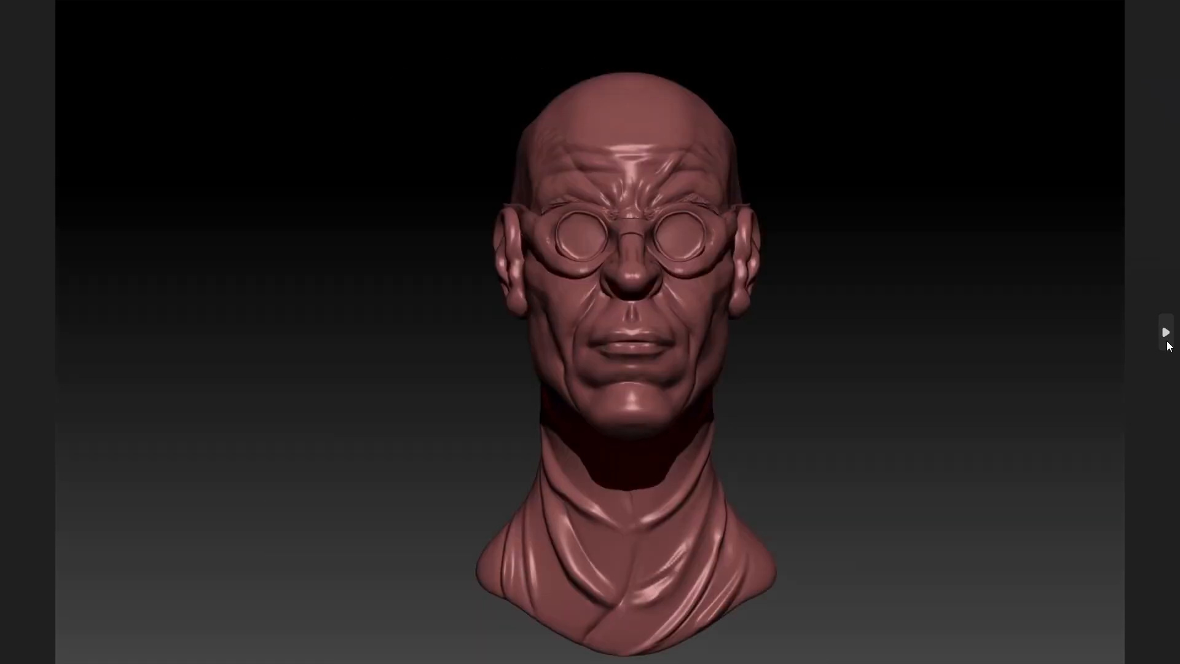
{"action": "left_click", "coordinate": [1169, 346]}
{"action": "left_click", "coordinate": [1169, 346]}
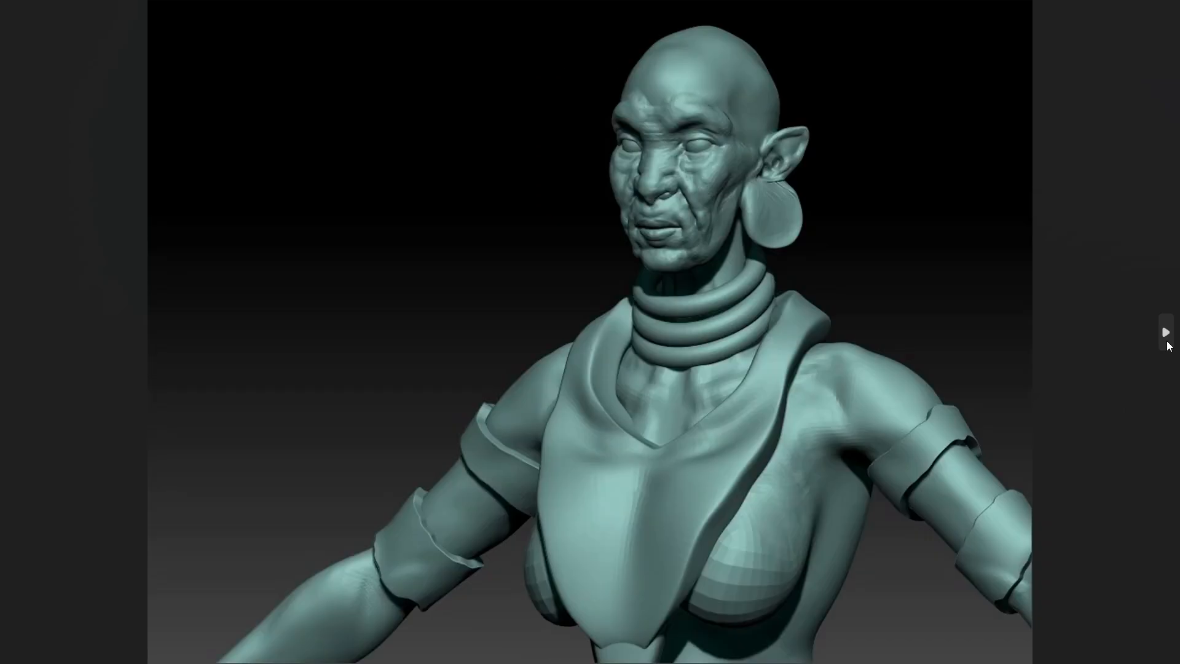
{"action": "left_click", "coordinate": [1169, 346]}
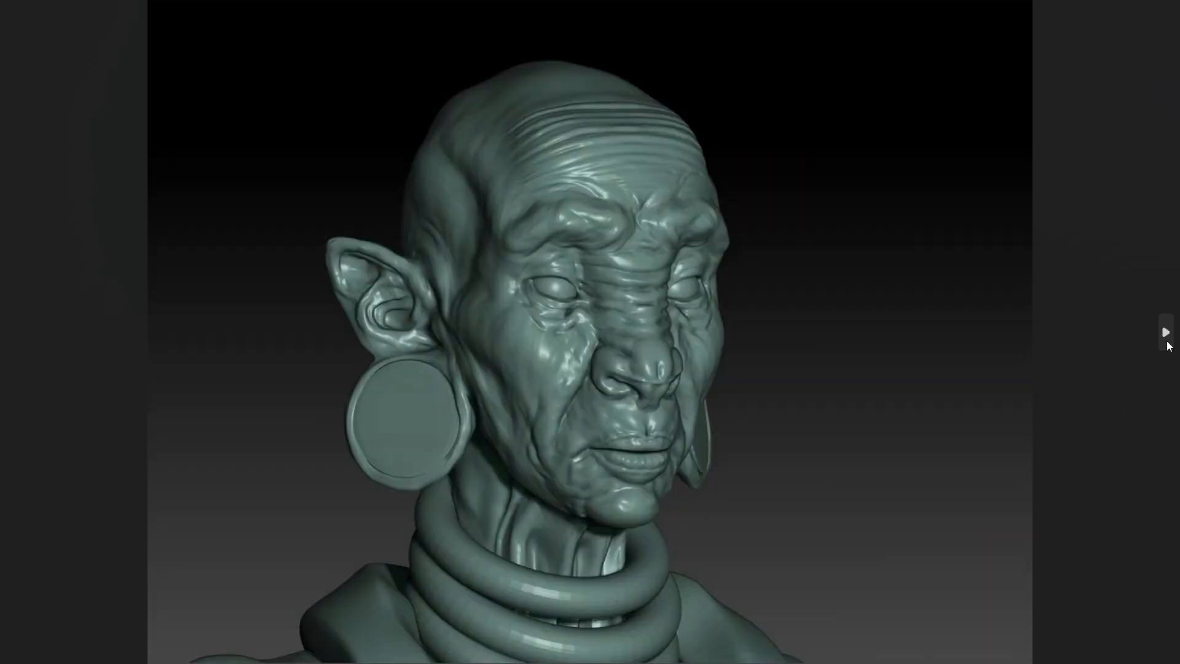
{"action": "left_click", "coordinate": [1169, 346]}
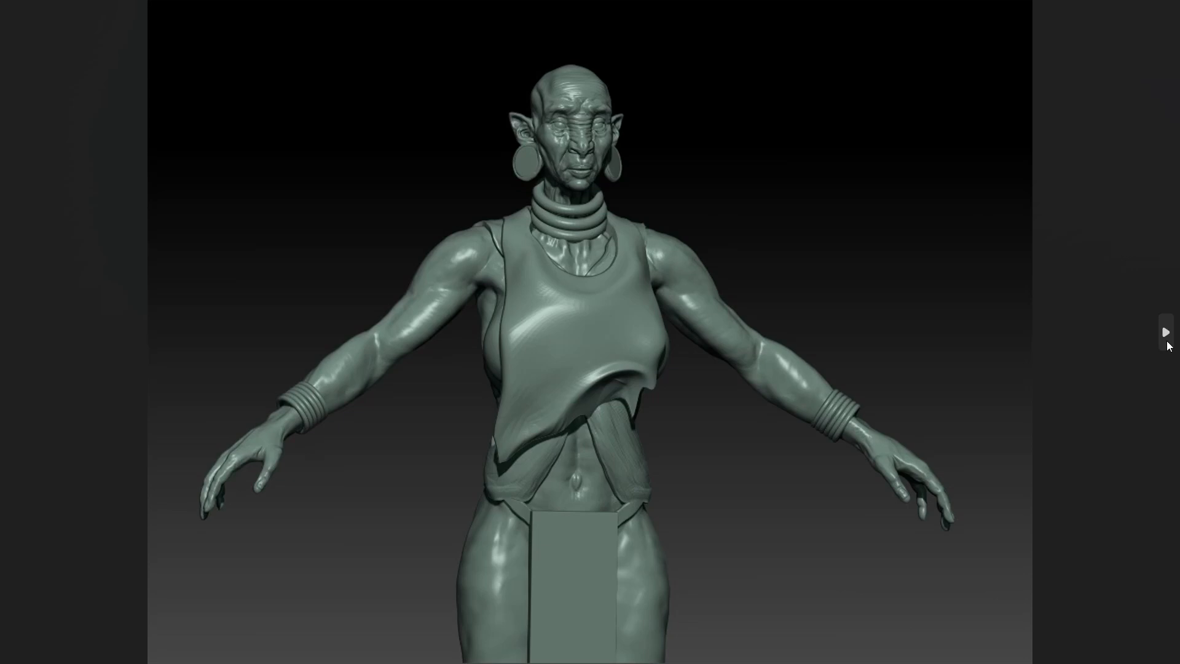
{"action": "left_click", "coordinate": [1169, 346]}
{"action": "left_click", "coordinate": [1169, 346]}
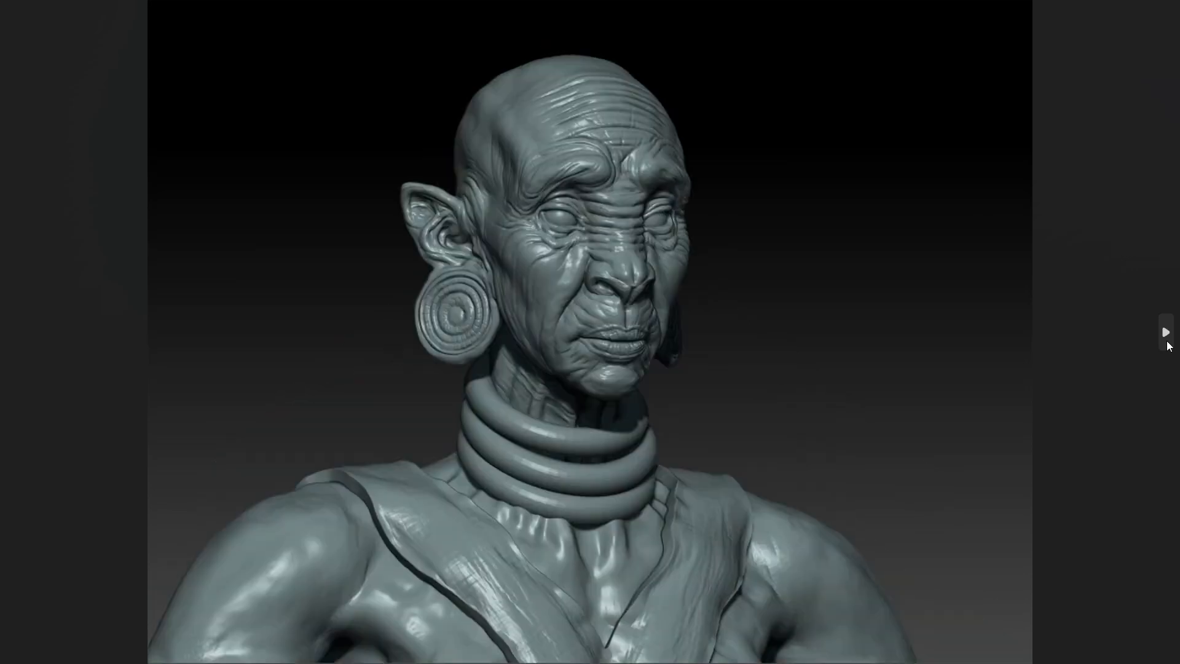
{"action": "left_click", "coordinate": [1169, 346]}
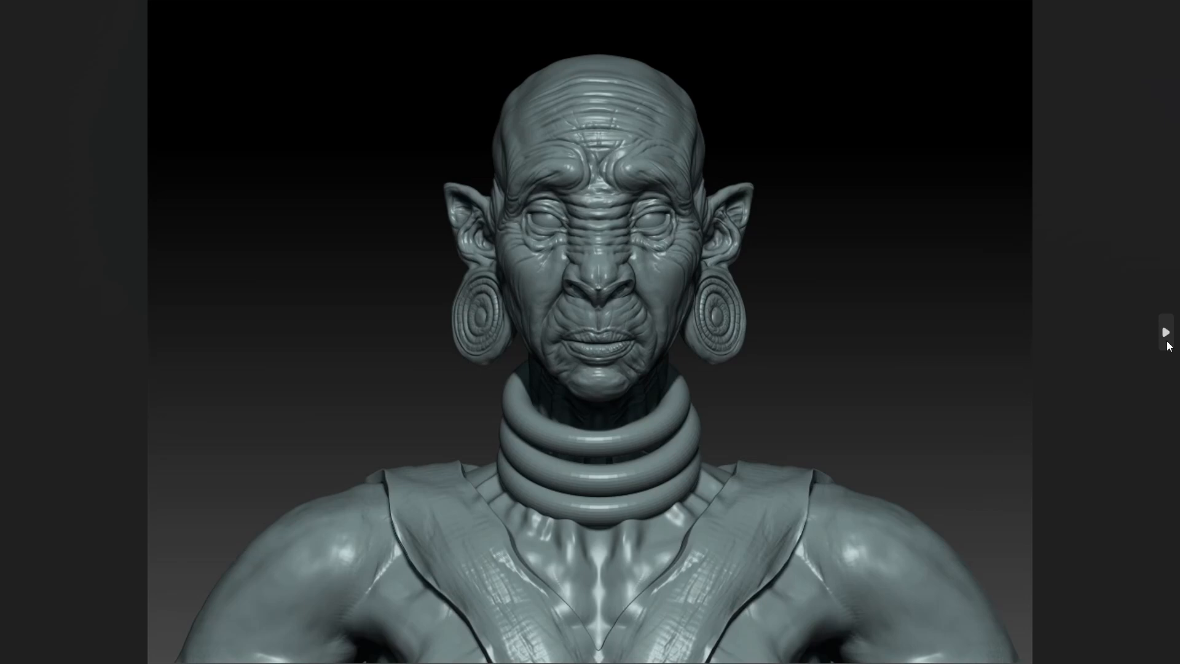
{"action": "left_click", "coordinate": [1169, 346]}
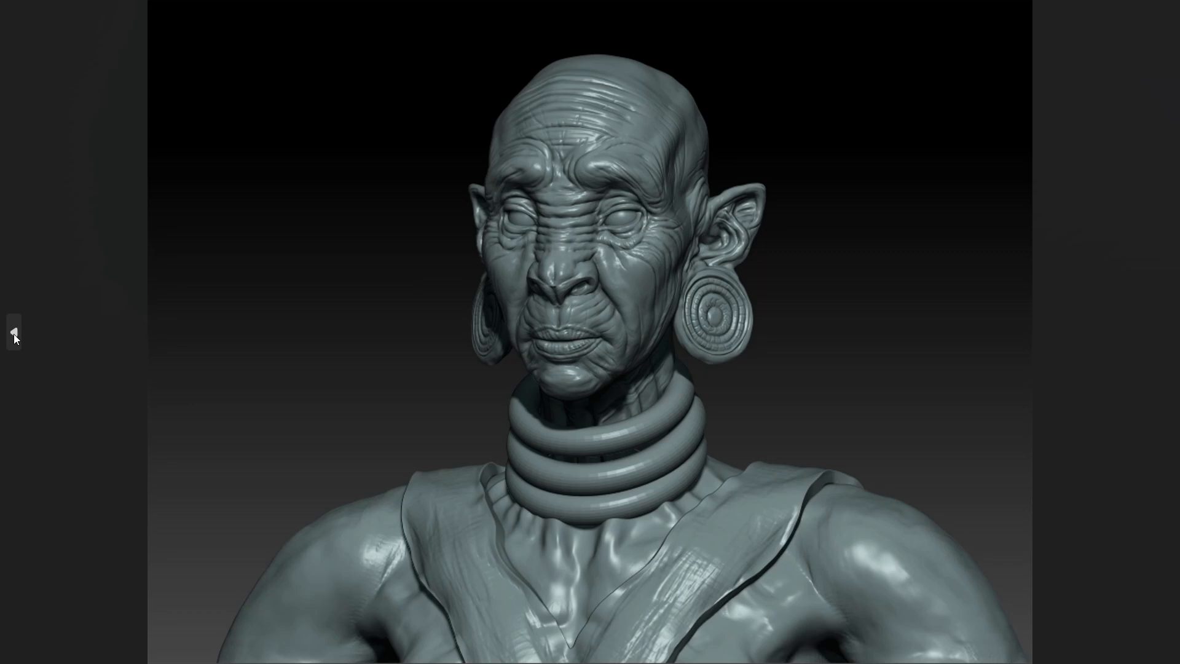
- Go back through the earlier sculpture renders, past the bust with round glasses
{"action": "left_click", "coordinate": [14, 334]}
{"action": "left_click", "coordinate": [13, 334]}
{"action": "left_click", "coordinate": [13, 334]}
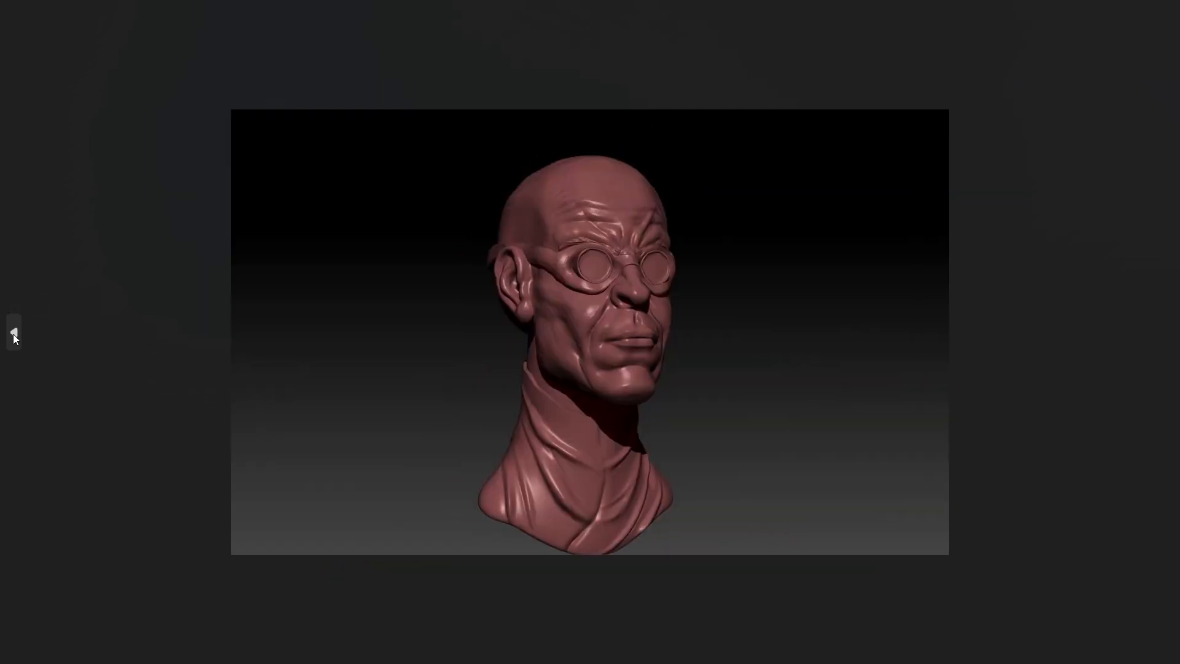
{"action": "left_click", "coordinate": [13, 334]}
{"action": "left_click", "coordinate": [13, 334]}
{"action": "left_click", "coordinate": [13, 333]}
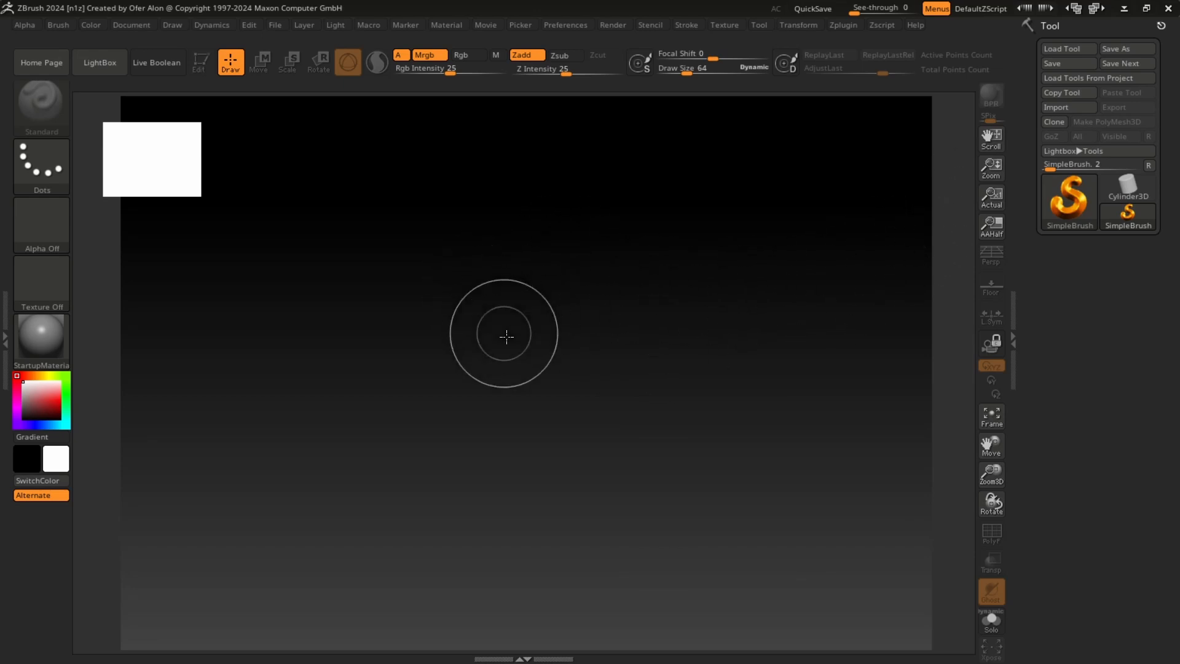
- In ZBrush, draw a Sphere3D on the empty canvas and put it into Edit mode
{"action": "left_click", "coordinate": [1071, 197]}
{"action": "left_click", "coordinate": [471, 265]}
{"action": "mouse_move", "coordinate": [557, 319]}
{"action": "left_mouse_down"}
{"action": "mouse_move", "coordinate": [538, 472]}
{"action": "mouse_move", "coordinate": [559, 537]}
{"action": "left_mouse_up"}
{"action": "left_click", "coordinate": [201, 62]}
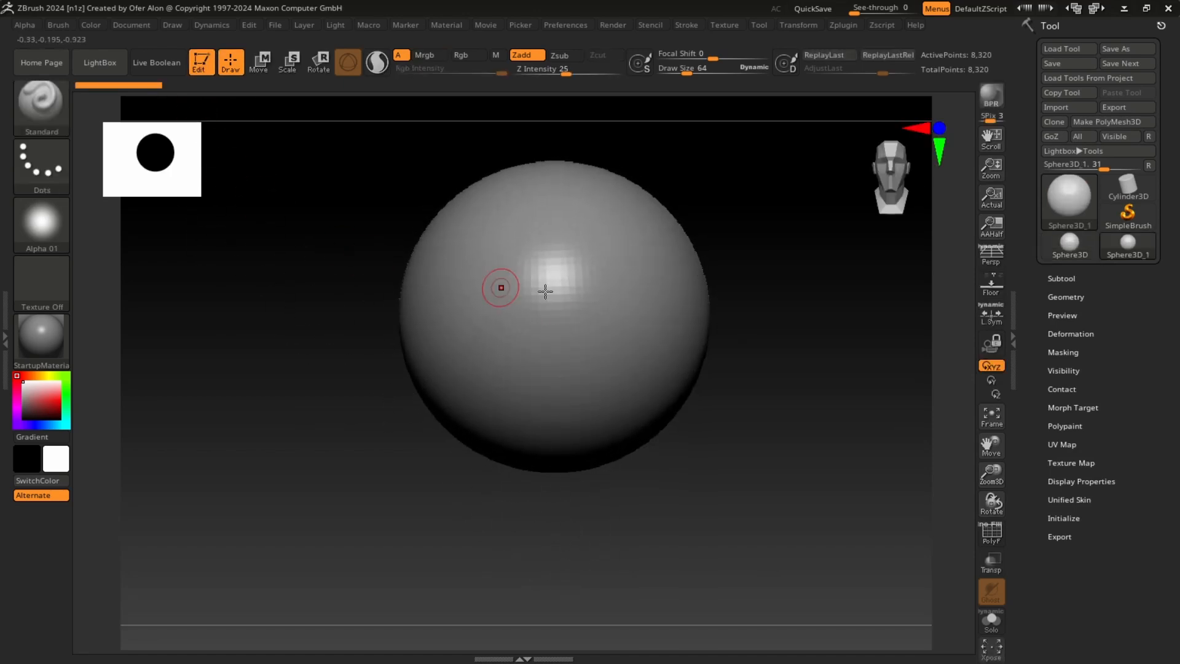
- Choose the ClayBuildup brush and convert the sphere into a PolyMesh3D for sculpting
{"action": "left_click_drag", "start_coordinate": [789, 222], "coordinate": [764, 266], "text": "alt"}
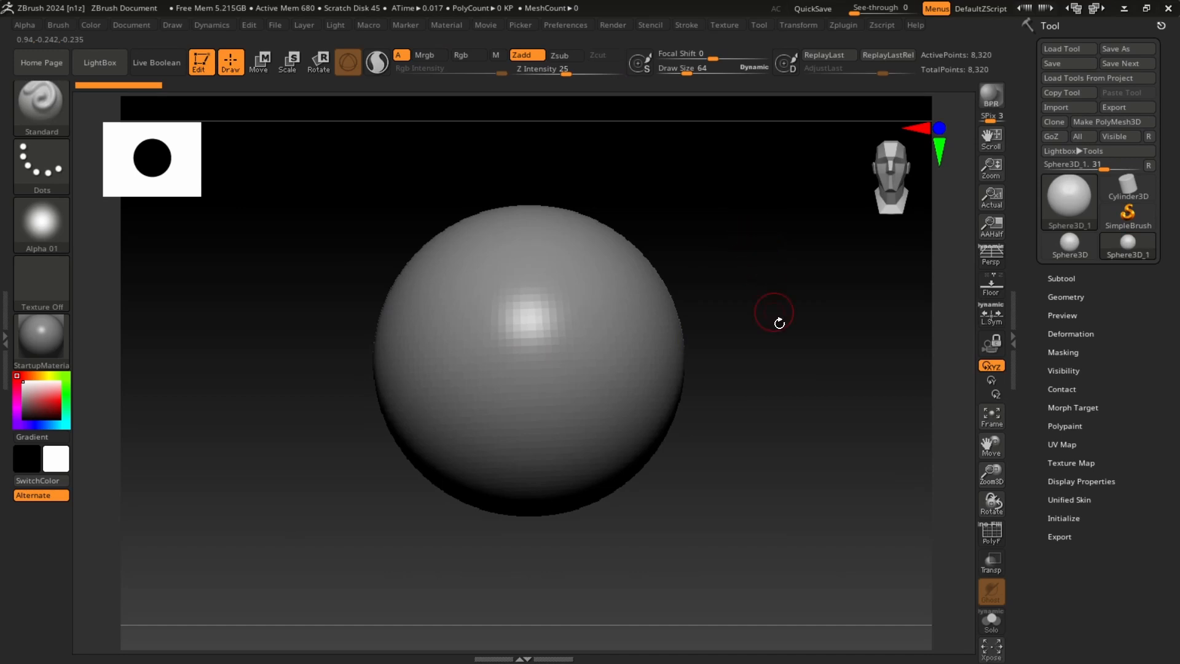
{"action": "left_click_drag", "start_coordinate": [803, 299], "coordinate": [803, 330], "text": "alt"}
{"action": "left_click_drag", "start_coordinate": [830, 267], "coordinate": [795, 288], "text": "alt"}
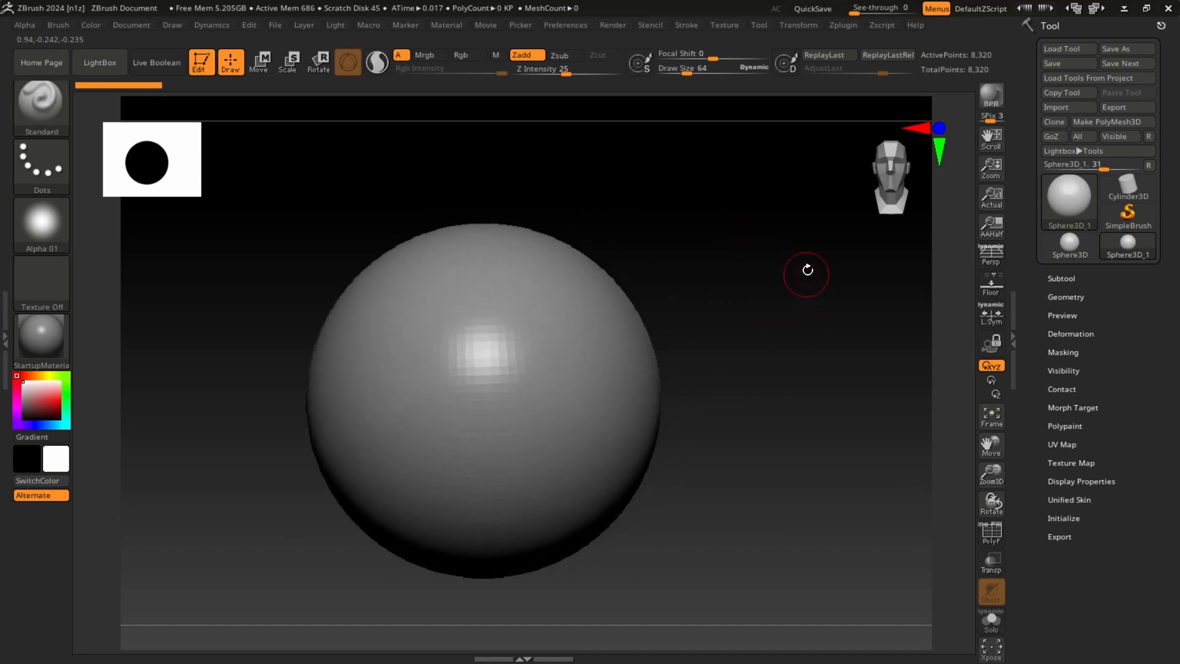
{"action": "key", "text": "b"}
{"action": "key", "text": "c"}
{"action": "key", "text": "b"}
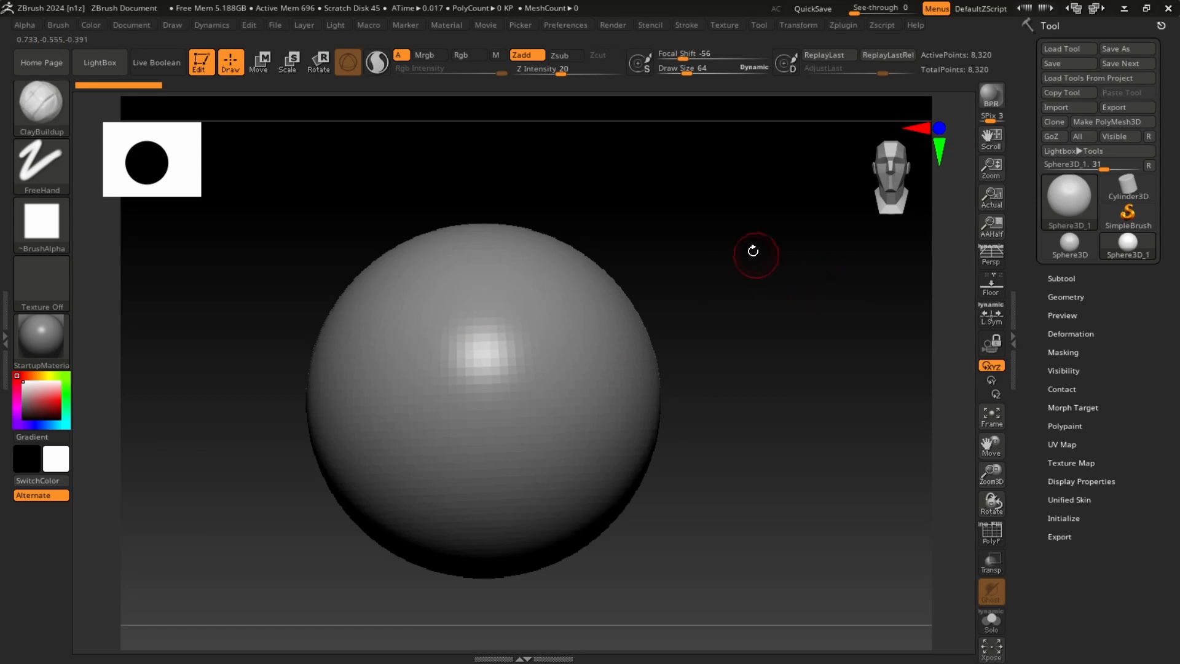
{"action": "mouse_move", "coordinate": [726, 245]}
{"action": "left_mouse_down", "text": "alt"}
{"action": "mouse_move", "coordinate": [751, 238]}
{"action": "mouse_move", "coordinate": [777, 263]}
{"action": "mouse_move", "coordinate": [745, 253]}
{"action": "left_mouse_up", "text": "alt"}
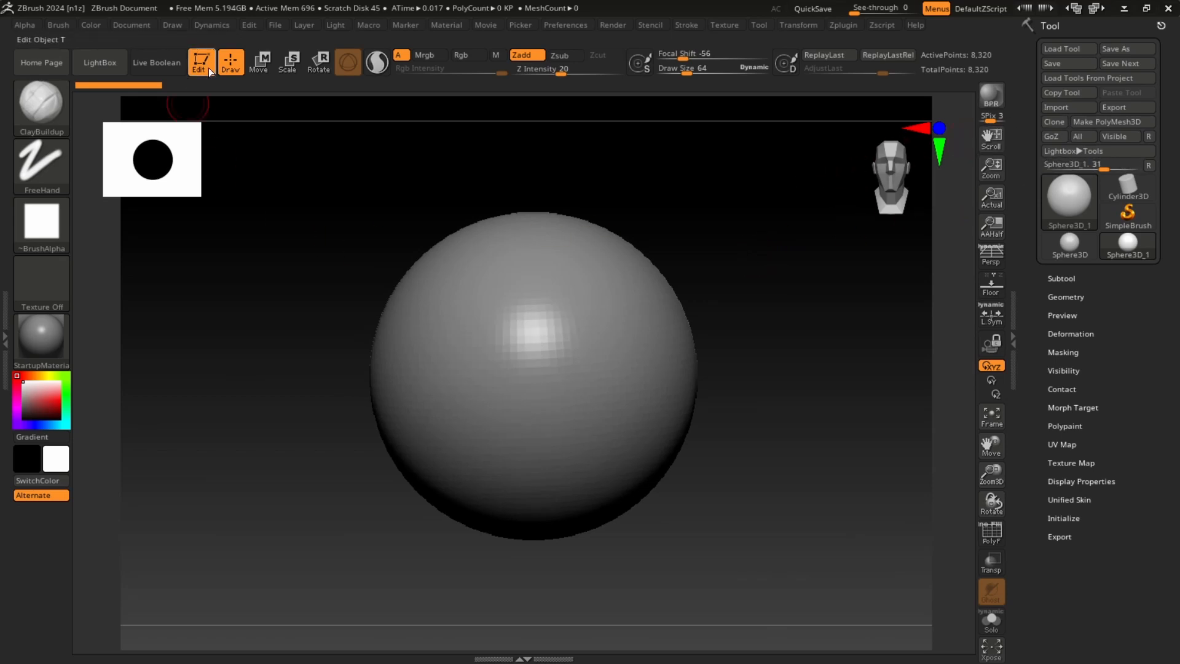
{"action": "left_click", "coordinate": [1093, 123]}
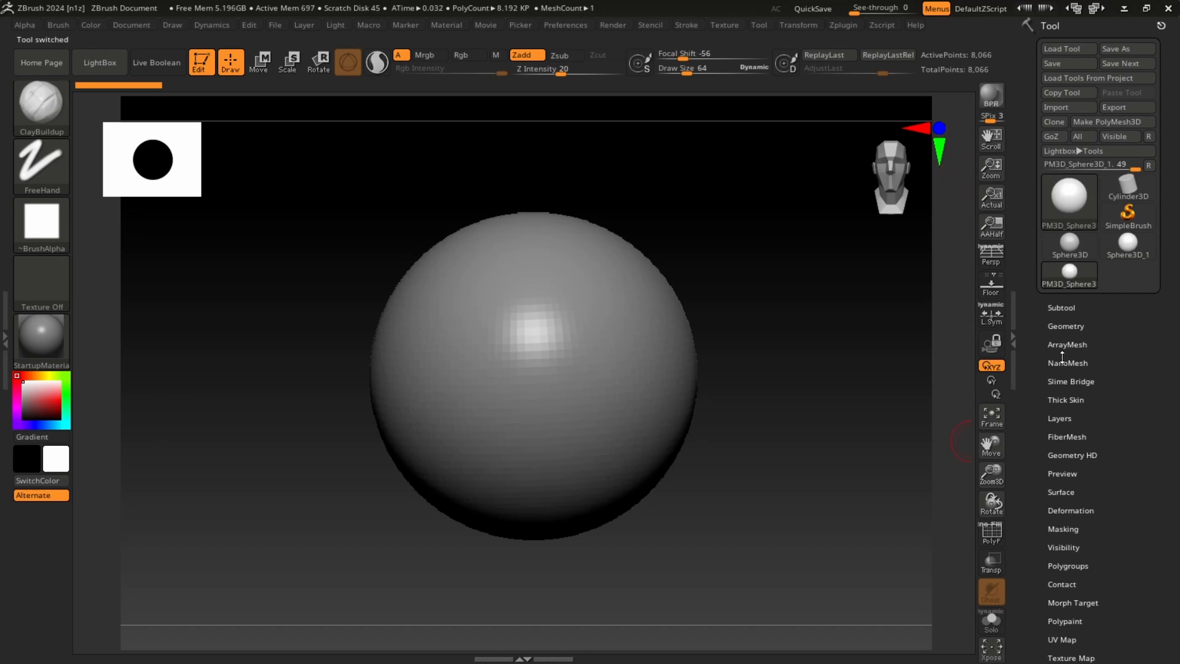
- Turn on DynaMesh for the sphere at a resolution of 128
{"action": "left_click", "coordinate": [1069, 324]}
{"action": "left_click", "coordinate": [1063, 530]}
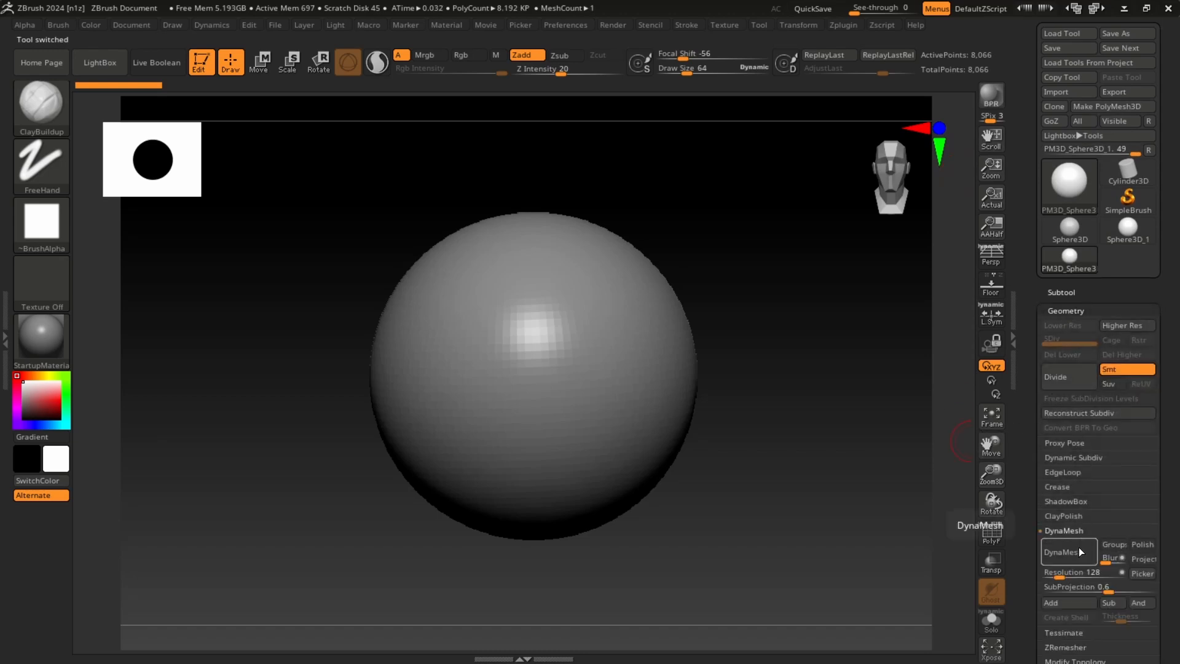
{"action": "left_click", "coordinate": [1068, 551]}
{"action": "left_click_drag", "start_coordinate": [762, 223], "coordinate": [748, 228], "text": "alt"}
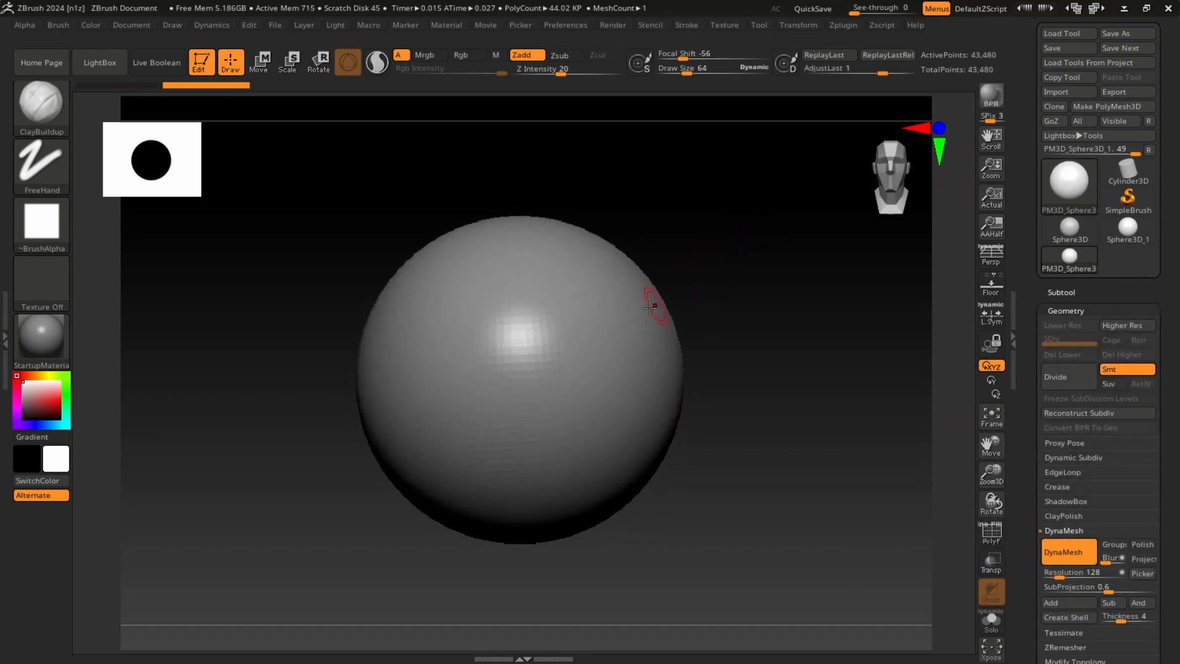
{"action": "left_click_drag", "start_coordinate": [793, 264], "coordinate": [797, 274], "text": "alt"}
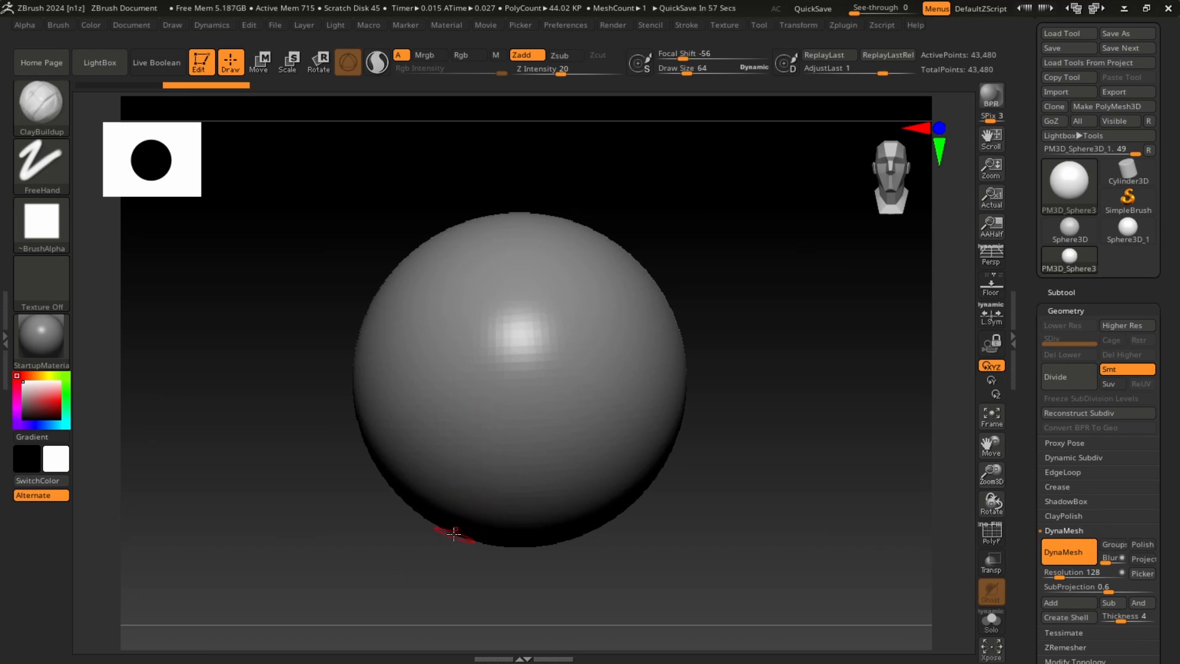
- Enlarge the ClayBuildup brush to a draw size of about 182
{"action": "key", "text": "b"}
{"action": "key", "text": "Escape"}
{"action": "key", "text": "s"}
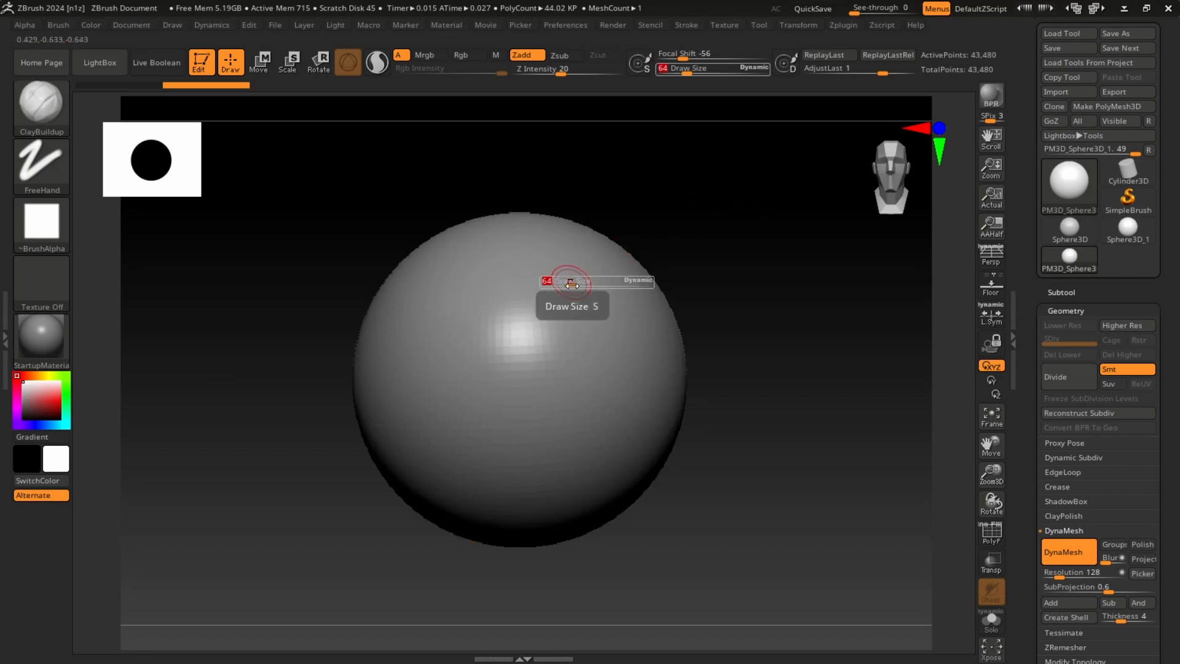
{"action": "mouse_move", "coordinate": [572, 280]}
{"action": "left_mouse_down"}
{"action": "mouse_move", "coordinate": [605, 287]}
{"action": "mouse_move", "coordinate": [588, 288]}
{"action": "left_mouse_up"}
{"action": "mouse_move", "coordinate": [790, 319]}
{"action": "left_mouse_down", "text": "alt"}
{"action": "mouse_move", "coordinate": [798, 287]}
{"action": "mouse_move", "coordinate": [777, 304]}
{"action": "mouse_move", "coordinate": [780, 294]}
{"action": "left_mouse_up", "text": "alt"}
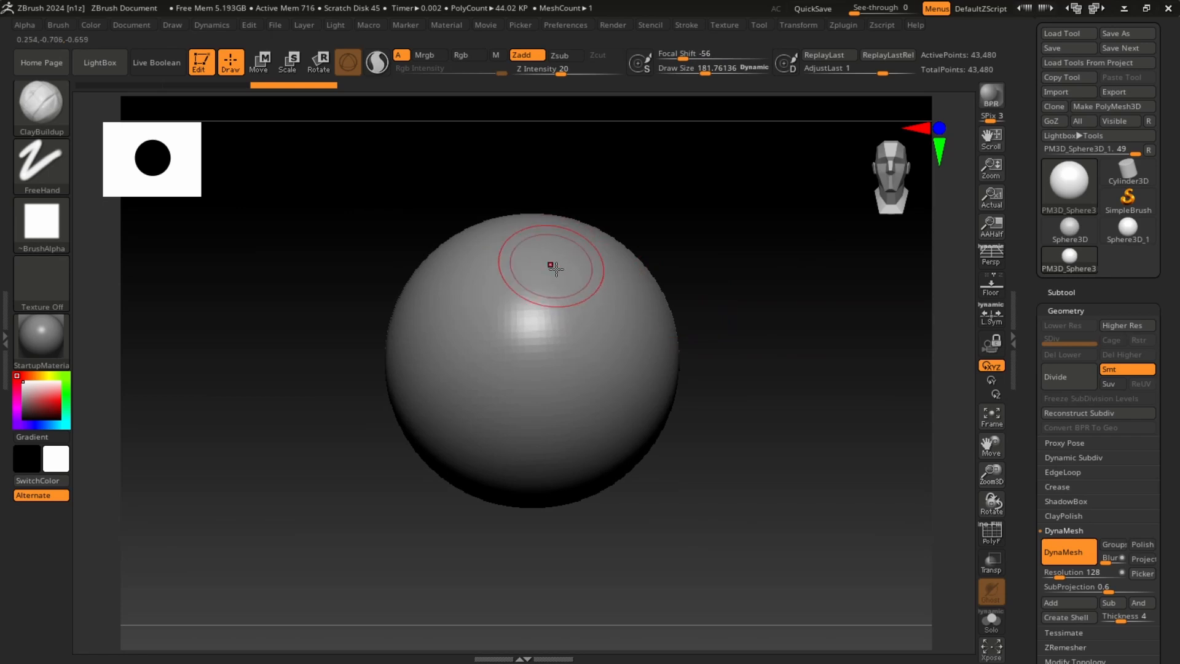
{"action": "left_click_drag", "start_coordinate": [720, 231], "coordinate": [724, 224], "text": "alt"}
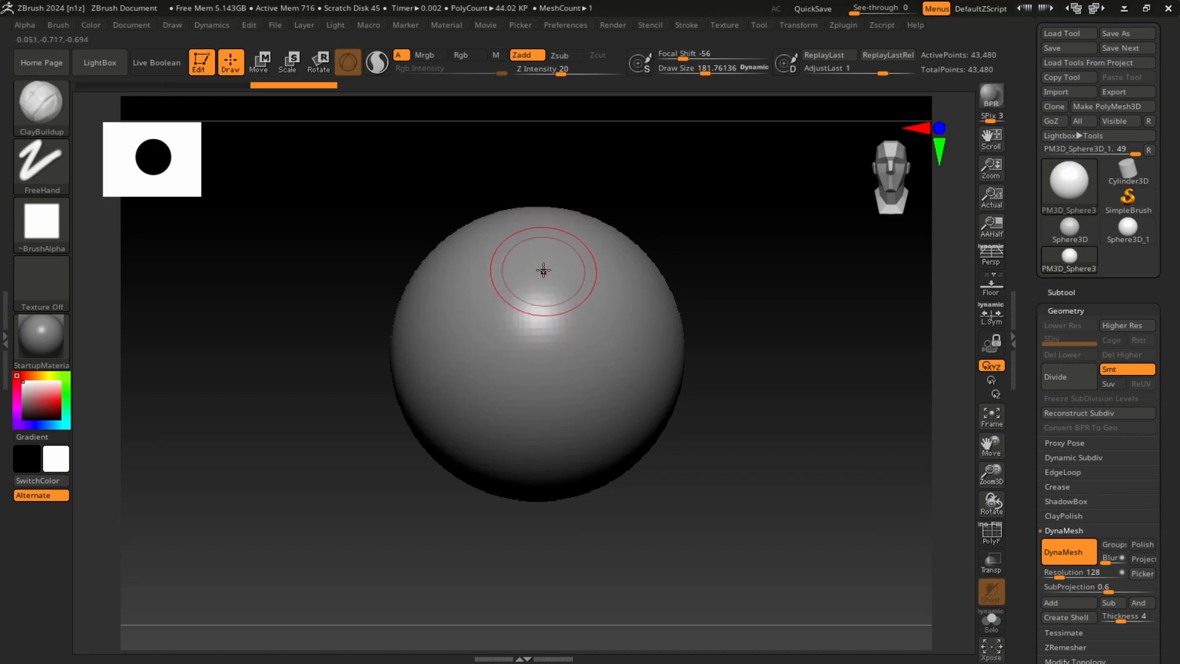
{"action": "mouse_move", "coordinate": [713, 226]}
{"action": "left_mouse_down"}
{"action": "mouse_move", "coordinate": [756, 211]}
{"action": "mouse_move", "coordinate": [758, 235]}
{"action": "mouse_move", "coordinate": [711, 256]}
{"action": "mouse_move", "coordinate": [732, 205]}
{"action": "left_mouse_up"}
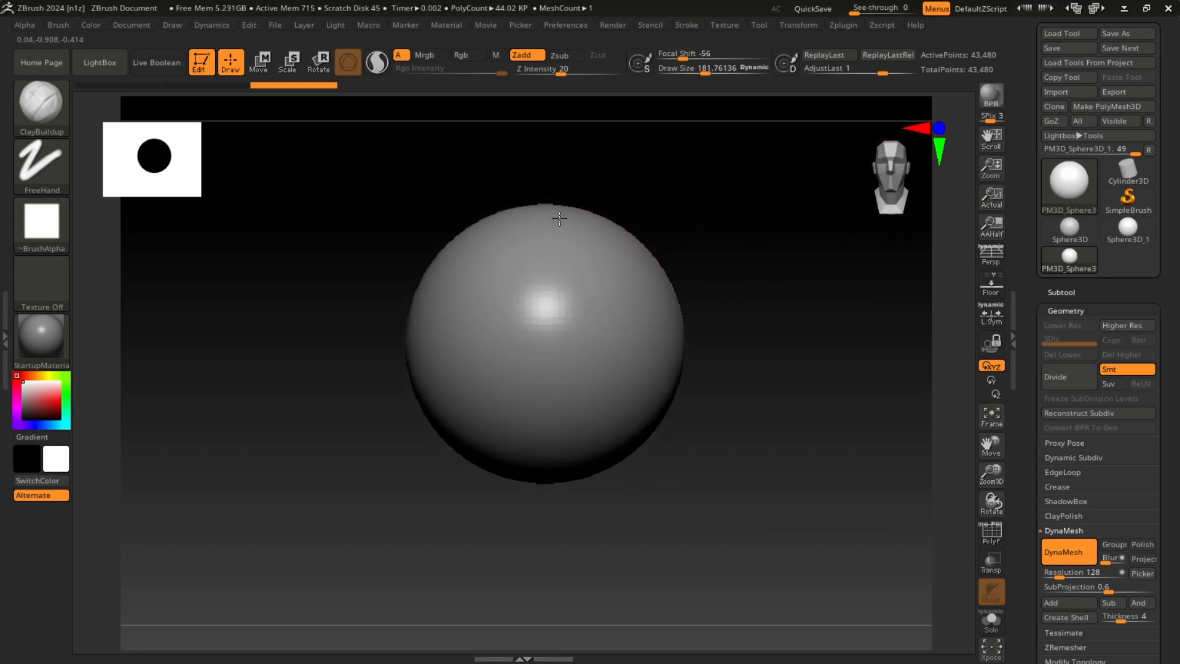
- Build up flowing, curved ClayBuildup ridges across the front and side of the smooth sphere
{"action": "mouse_move", "coordinate": [614, 249]}
{"action": "left_mouse_down"}
{"action": "mouse_move", "coordinate": [595, 284]}
{"action": "mouse_move", "coordinate": [519, 329]}
{"action": "mouse_move", "coordinate": [609, 356]}
{"action": "mouse_move", "coordinate": [593, 411]}
{"action": "mouse_move", "coordinate": [519, 291]}
{"action": "mouse_move", "coordinate": [525, 255]}
{"action": "mouse_move", "coordinate": [486, 255]}
{"action": "mouse_move", "coordinate": [520, 288]}
{"action": "mouse_move", "coordinate": [519, 353]}
{"action": "mouse_move", "coordinate": [607, 416]}
{"action": "mouse_move", "coordinate": [535, 455]}
{"action": "mouse_move", "coordinate": [522, 335]}
{"action": "mouse_move", "coordinate": [556, 264]}
{"action": "mouse_move", "coordinate": [587, 265]}
{"action": "mouse_move", "coordinate": [529, 243]}
{"action": "mouse_move", "coordinate": [597, 292]}
{"action": "mouse_move", "coordinate": [572, 362]}
{"action": "mouse_move", "coordinate": [577, 406]}
{"action": "left_mouse_up"}
{"action": "mouse_move", "coordinate": [781, 276]}
{"action": "left_mouse_down"}
{"action": "mouse_move", "coordinate": [751, 243]}
{"action": "mouse_move", "coordinate": [727, 279]}
{"action": "left_mouse_up"}
{"action": "mouse_move", "coordinate": [552, 324]}
{"action": "left_mouse_down"}
{"action": "mouse_move", "coordinate": [581, 307]}
{"action": "mouse_move", "coordinate": [606, 326]}
{"action": "mouse_move", "coordinate": [541, 221]}
{"action": "mouse_move", "coordinate": [585, 255]}
{"action": "mouse_move", "coordinate": [600, 320]}
{"action": "mouse_move", "coordinate": [554, 344]}
{"action": "mouse_move", "coordinate": [592, 310]}
{"action": "mouse_move", "coordinate": [557, 186]}
{"action": "mouse_move", "coordinate": [591, 326]}
{"action": "mouse_move", "coordinate": [557, 359]}
{"action": "mouse_move", "coordinate": [550, 339]}
{"action": "left_mouse_up"}
{"action": "mouse_move", "coordinate": [725, 283]}
{"action": "left_mouse_down", "text": "alt"}
{"action": "mouse_move", "coordinate": [736, 202]}
{"action": "mouse_move", "coordinate": [717, 230]}
{"action": "mouse_move", "coordinate": [740, 245]}
{"action": "mouse_move", "coordinate": [701, 242]}
{"action": "left_mouse_up", "text": "alt"}
{"action": "left_click_drag", "start_coordinate": [465, 280], "coordinate": [557, 316]}
{"action": "left_click_drag", "start_coordinate": [670, 270], "coordinate": [708, 301]}
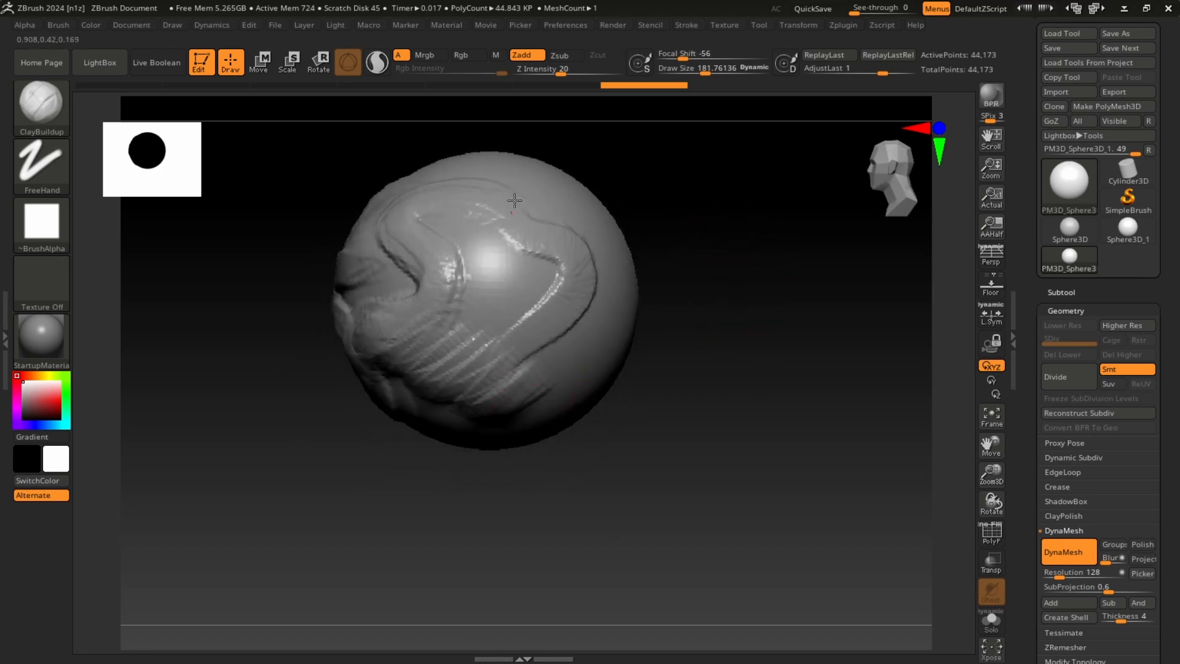
- Layer more clay along the curved side ridges and sculpt a hollow between them
{"action": "mouse_move", "coordinate": [559, 319]}
{"action": "left_mouse_down"}
{"action": "mouse_move", "coordinate": [568, 277]}
{"action": "mouse_move", "coordinate": [551, 238]}
{"action": "left_mouse_up"}
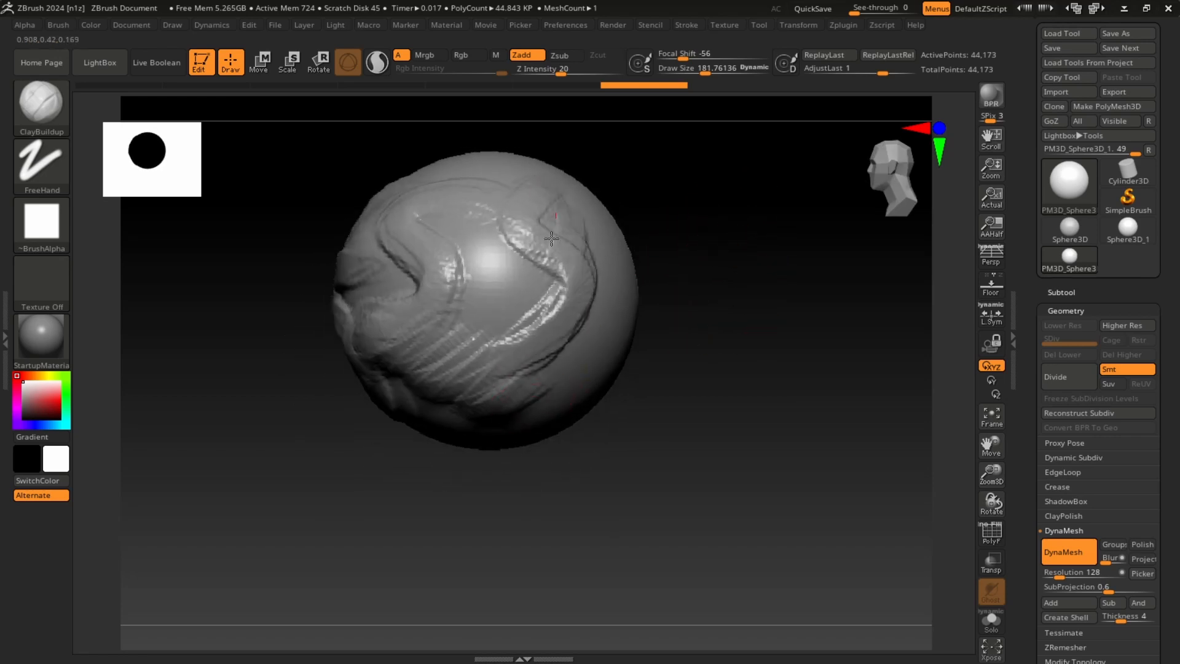
{"action": "mouse_move", "coordinate": [713, 212]}
{"action": "left_mouse_down"}
{"action": "mouse_move", "coordinate": [727, 240]}
{"action": "mouse_move", "coordinate": [701, 267]}
{"action": "left_mouse_up"}
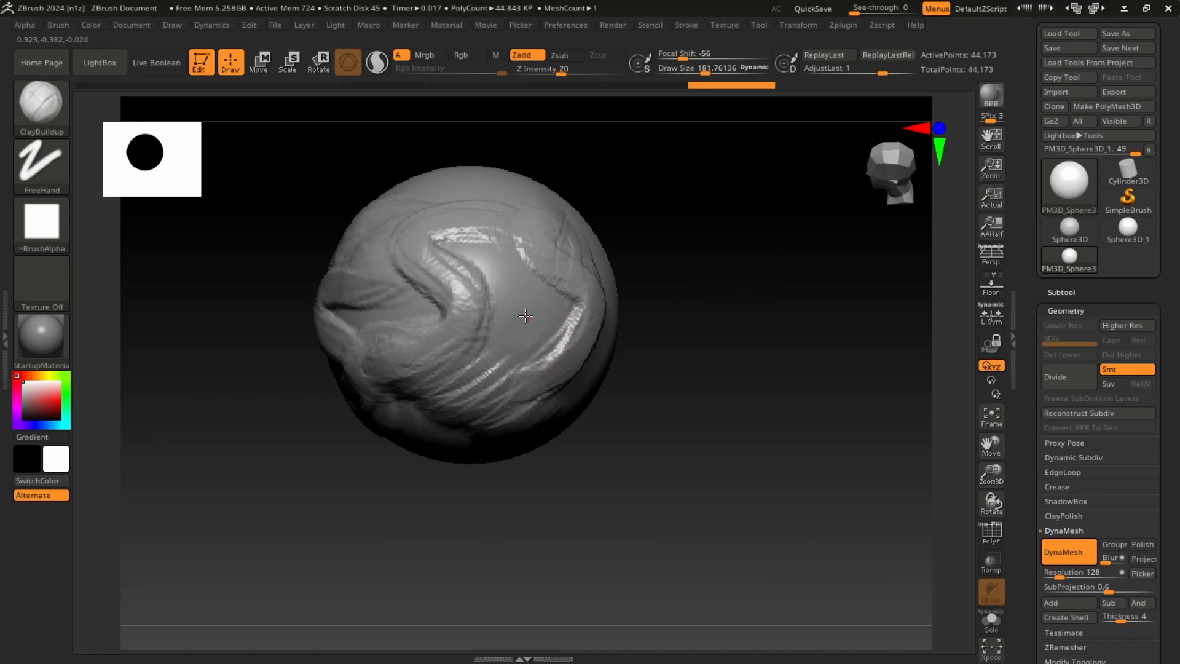
{"action": "left_click_drag", "start_coordinate": [514, 277], "coordinate": [537, 315]}
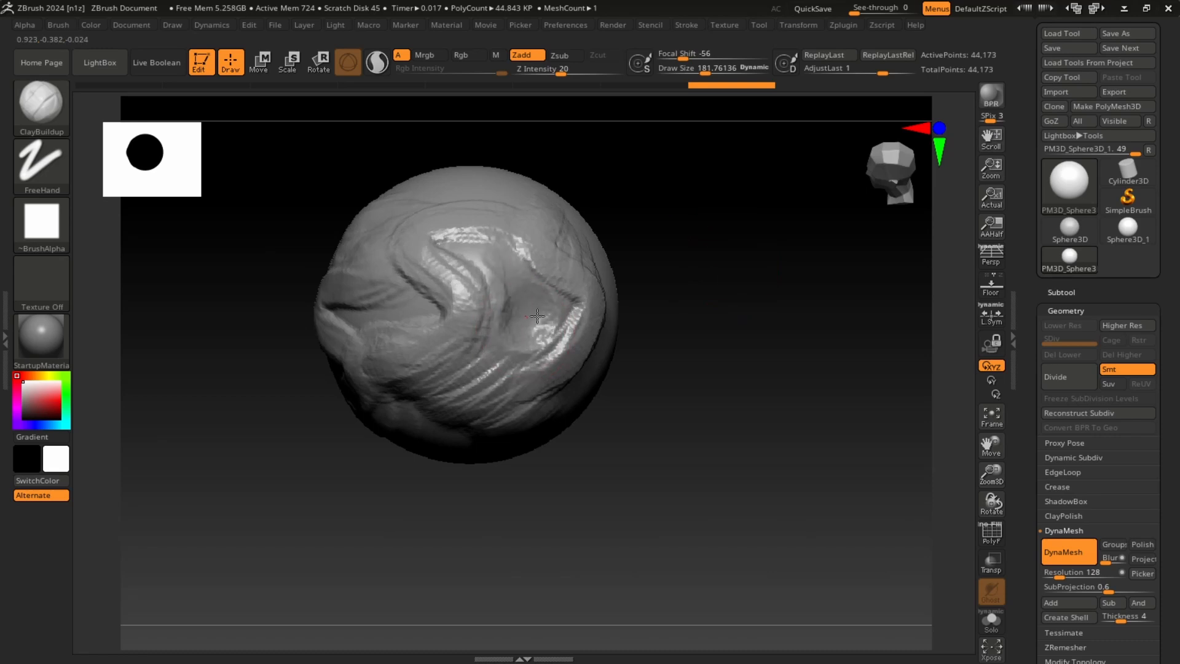
{"action": "mouse_move", "coordinate": [682, 246]}
{"action": "left_mouse_down"}
{"action": "mouse_move", "coordinate": [740, 229]}
{"action": "mouse_move", "coordinate": [727, 203]}
{"action": "mouse_move", "coordinate": [775, 231]}
{"action": "mouse_move", "coordinate": [716, 203]}
{"action": "left_mouse_up"}
{"action": "left_click_drag", "start_coordinate": [457, 305], "coordinate": [406, 379]}
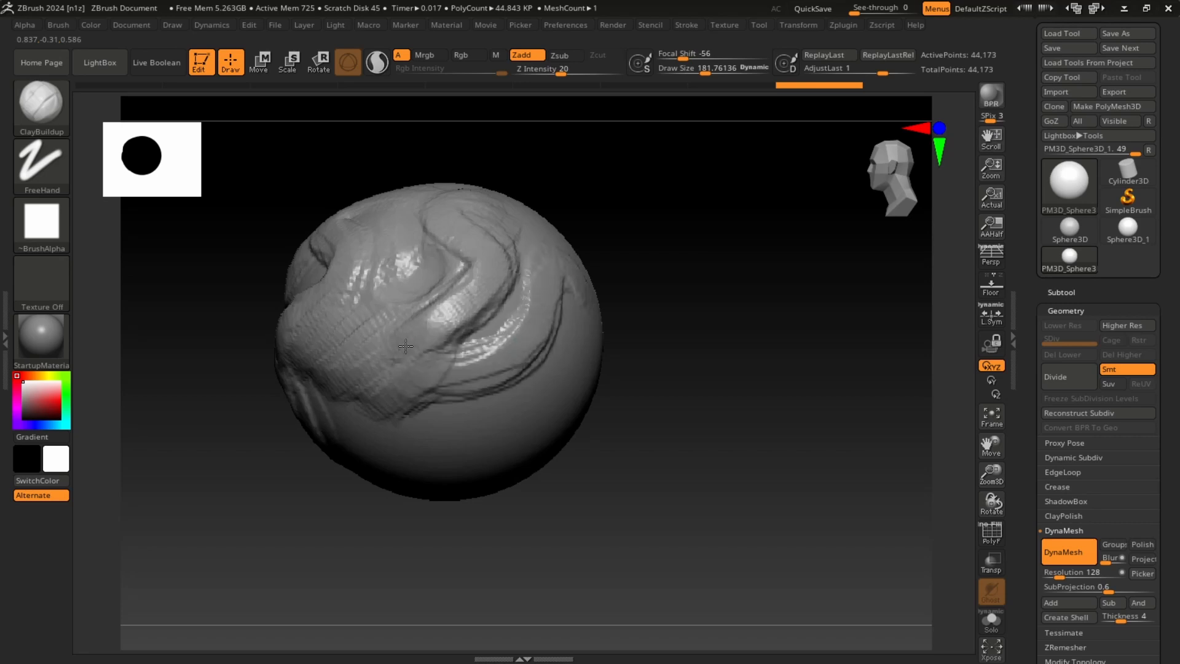
- Sculpt a winding S-shaped ridge on the smooth area beside the existing folds
{"action": "mouse_move", "coordinate": [676, 277]}
{"action": "left_mouse_down"}
{"action": "mouse_move", "coordinate": [756, 240]}
{"action": "mouse_move", "coordinate": [593, 283]}
{"action": "left_mouse_up"}
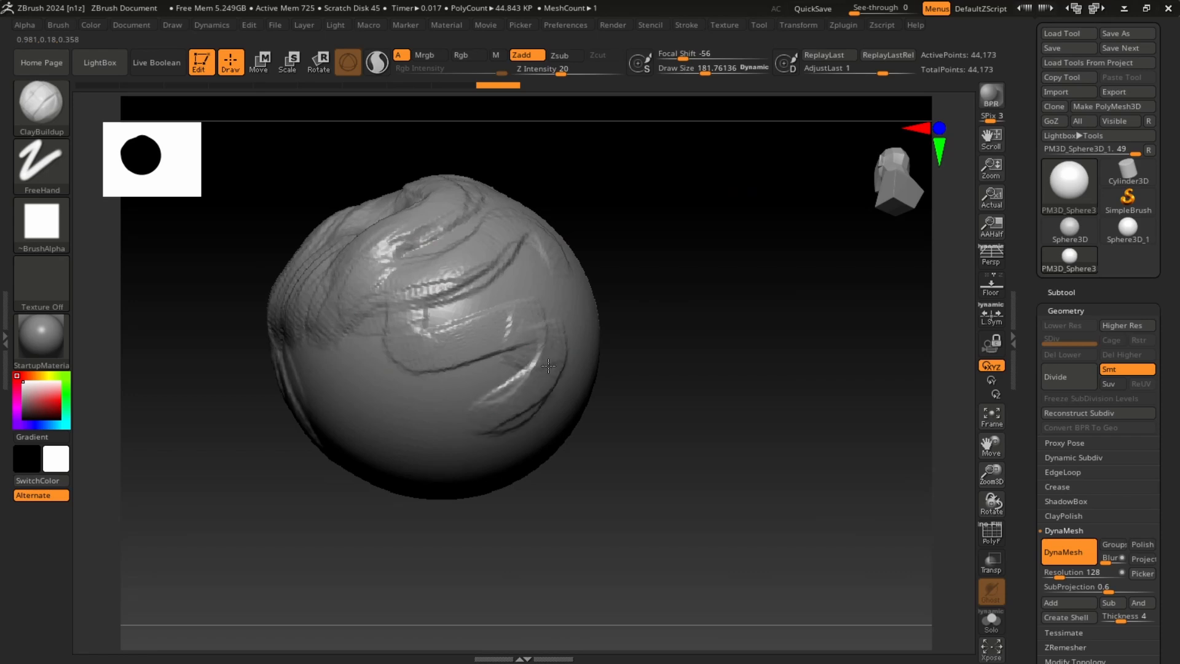
{"action": "mouse_move", "coordinate": [465, 289]}
{"action": "left_mouse_down"}
{"action": "mouse_move", "coordinate": [399, 270]}
{"action": "mouse_move", "coordinate": [437, 254]}
{"action": "left_mouse_up"}
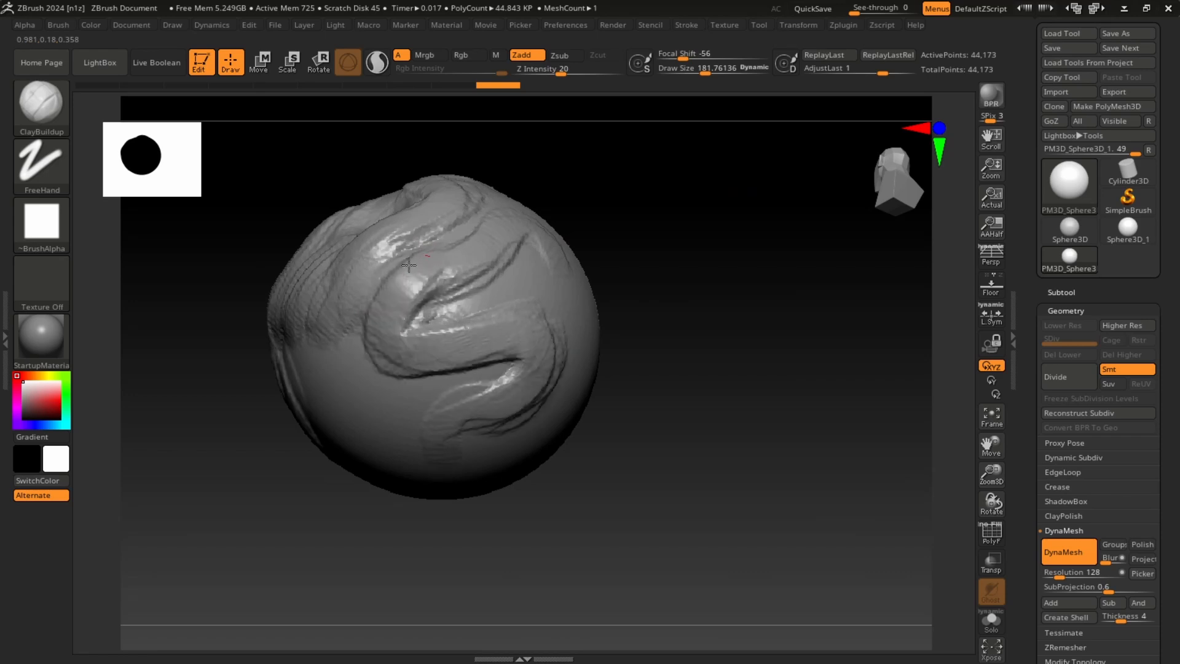
{"action": "mouse_move", "coordinate": [597, 270]}
{"action": "left_mouse_down"}
{"action": "mouse_move", "coordinate": [703, 227]}
{"action": "mouse_move", "coordinate": [747, 296]}
{"action": "left_mouse_up"}
- Extend the ridges with wavy clay strokes over the bare area above the deep folds
{"action": "mouse_move", "coordinate": [721, 245]}
{"action": "left_mouse_down"}
{"action": "mouse_move", "coordinate": [720, 301]}
{"action": "mouse_move", "coordinate": [709, 253]}
{"action": "mouse_move", "coordinate": [719, 245]}
{"action": "mouse_move", "coordinate": [719, 282]}
{"action": "mouse_move", "coordinate": [735, 289]}
{"action": "left_mouse_up"}
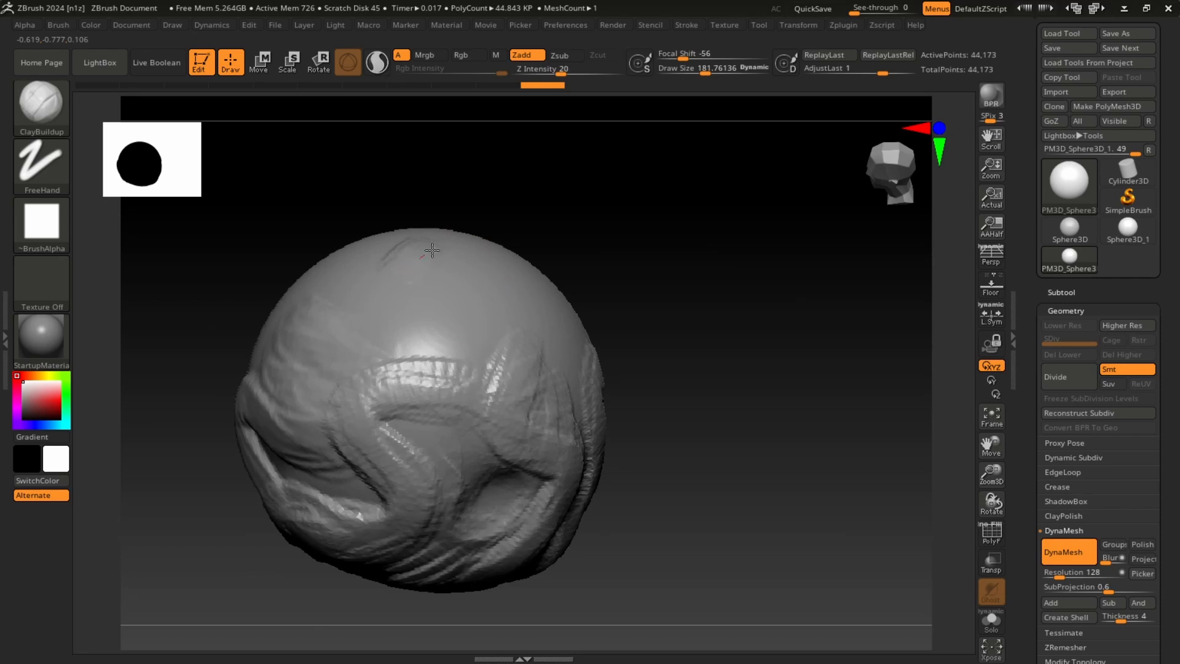
{"action": "left_click_drag", "start_coordinate": [470, 306], "coordinate": [500, 347]}
{"action": "left_click_drag", "start_coordinate": [680, 233], "coordinate": [682, 292]}
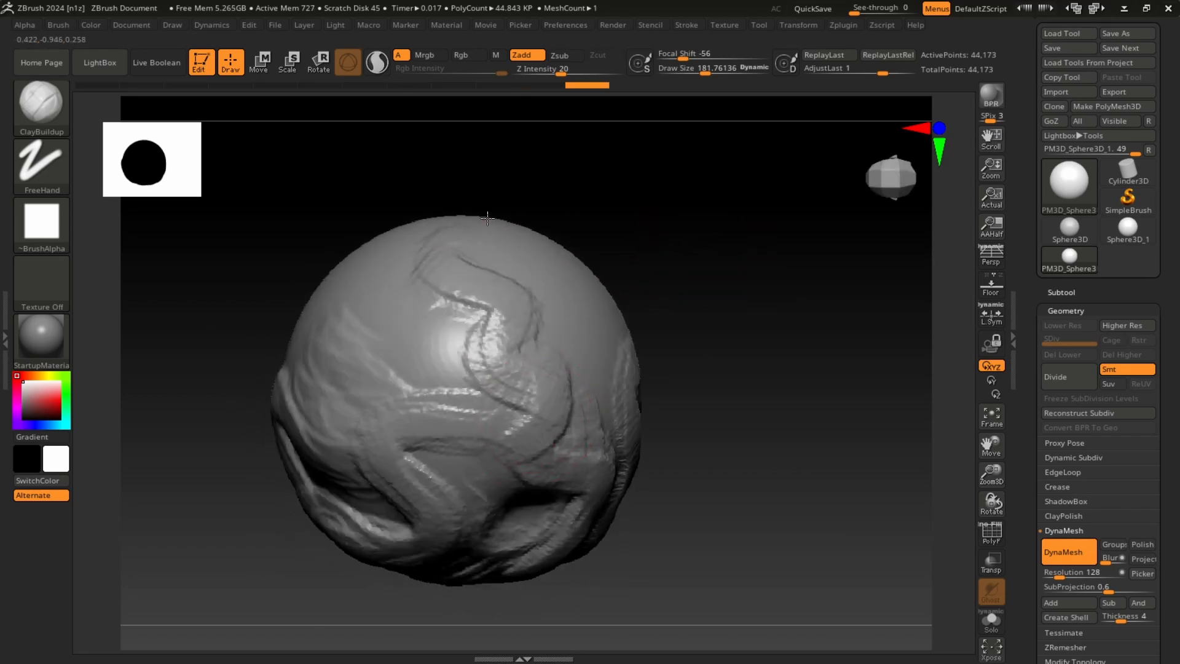
{"action": "left_click_drag", "start_coordinate": [436, 234], "coordinate": [440, 283]}
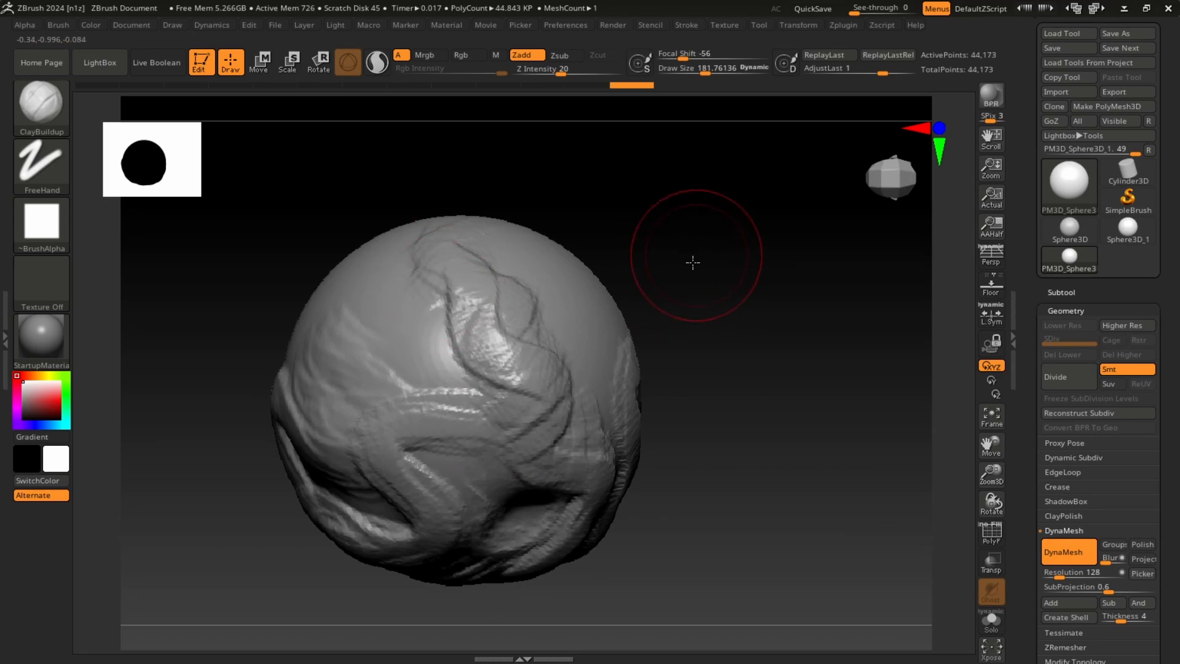
- Add a long curved ridge on the smooth surface next to the wavy strokes
{"action": "mouse_move", "coordinate": [693, 260]}
{"action": "left_mouse_down"}
{"action": "mouse_move", "coordinate": [727, 258]}
{"action": "mouse_move", "coordinate": [648, 246]}
{"action": "left_mouse_up"}
{"action": "mouse_move", "coordinate": [457, 233]}
{"action": "left_mouse_down"}
{"action": "mouse_move", "coordinate": [537, 278]}
{"action": "mouse_move", "coordinate": [480, 220]}
{"action": "left_mouse_up"}
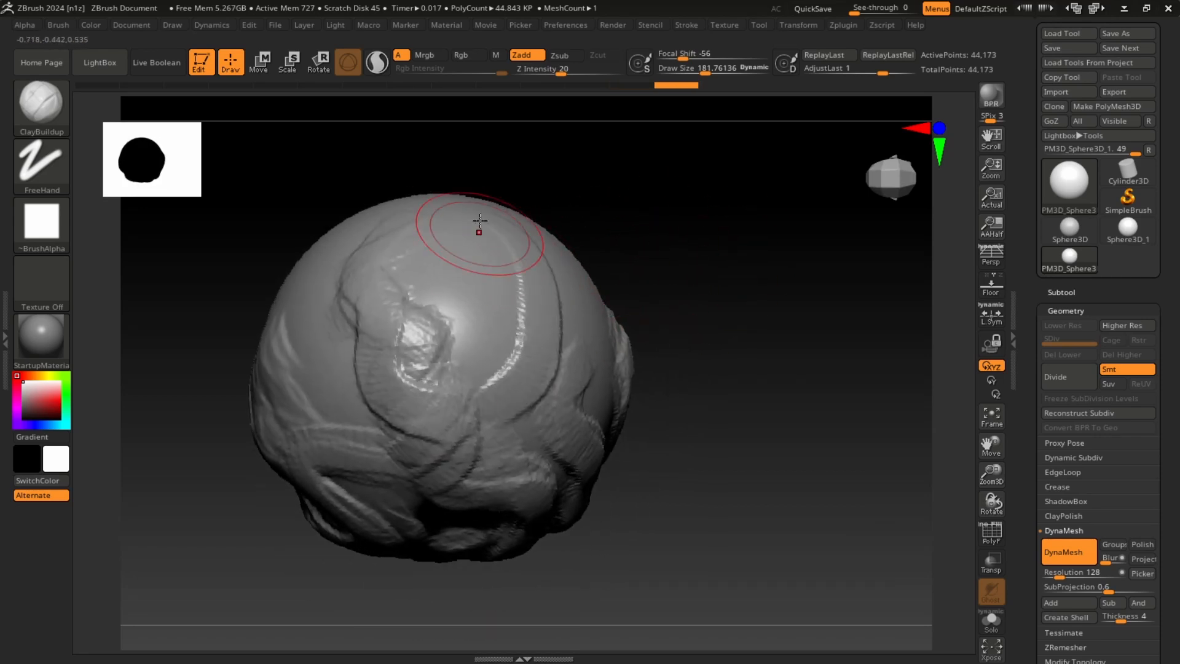
{"action": "left_click_drag", "start_coordinate": [499, 262], "coordinate": [532, 360]}
- Carve a deep rounded hollow between the two curved ridges
{"action": "mouse_move", "coordinate": [671, 226]}
{"action": "left_mouse_down"}
{"action": "mouse_move", "coordinate": [685, 229]}
{"action": "mouse_move", "coordinate": [699, 287]}
{"action": "left_mouse_up"}
{"action": "left_click_drag", "start_coordinate": [452, 286], "coordinate": [470, 372]}
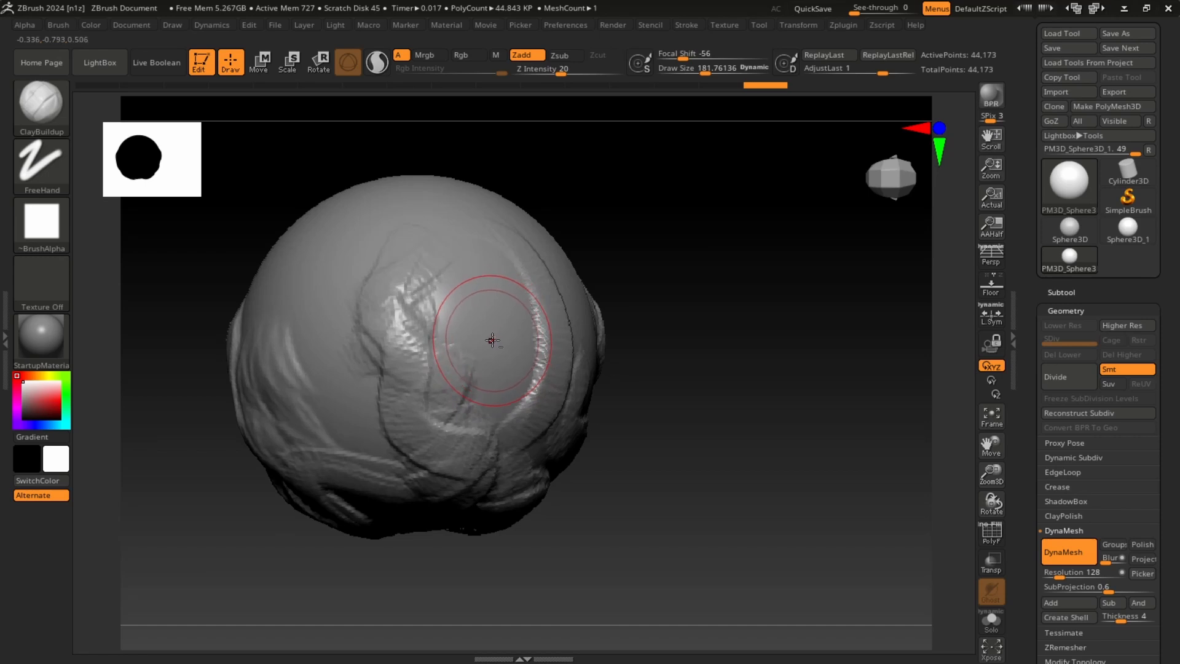
{"action": "left_click_drag", "start_coordinate": [493, 364], "coordinate": [497, 346]}
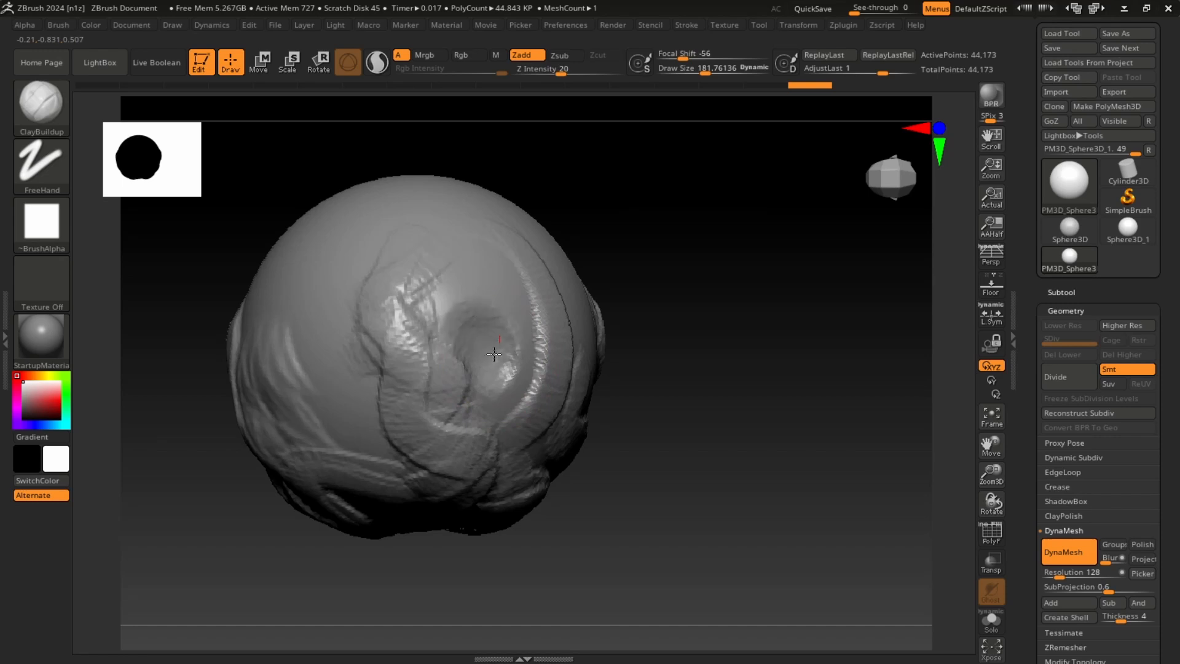
{"action": "left_click_drag", "start_coordinate": [468, 382], "coordinate": [482, 335]}
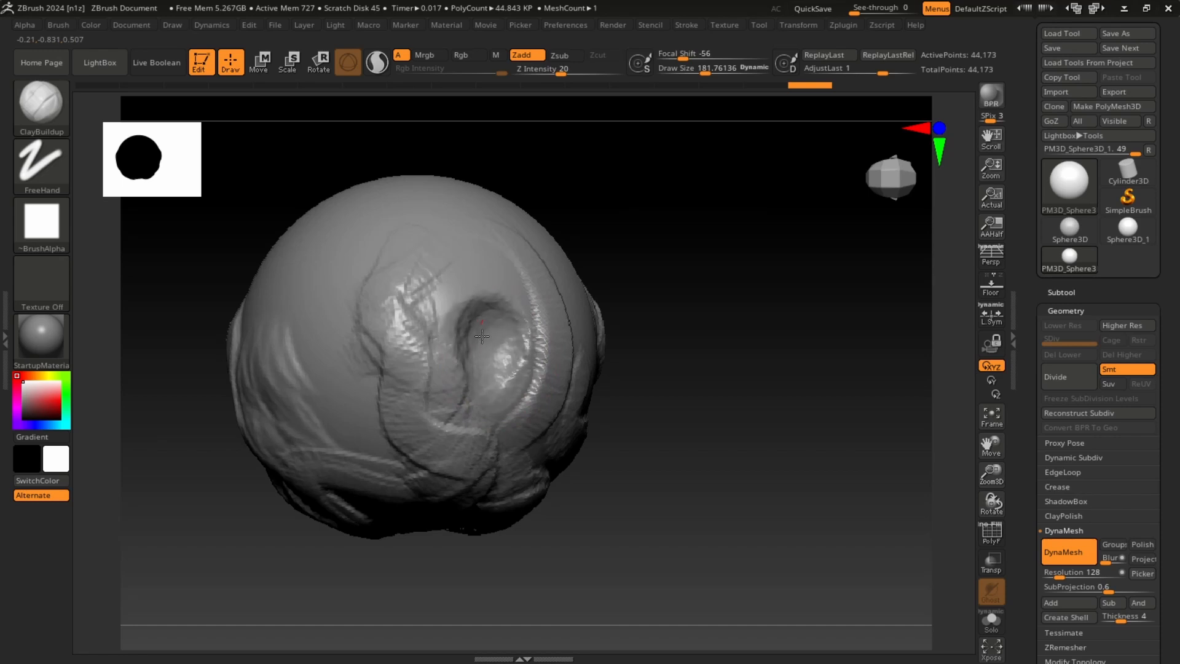
{"action": "mouse_move", "coordinate": [725, 263]}
{"action": "left_mouse_down"}
{"action": "mouse_move", "coordinate": [740, 256]}
{"action": "mouse_move", "coordinate": [662, 345]}
{"action": "left_mouse_up"}
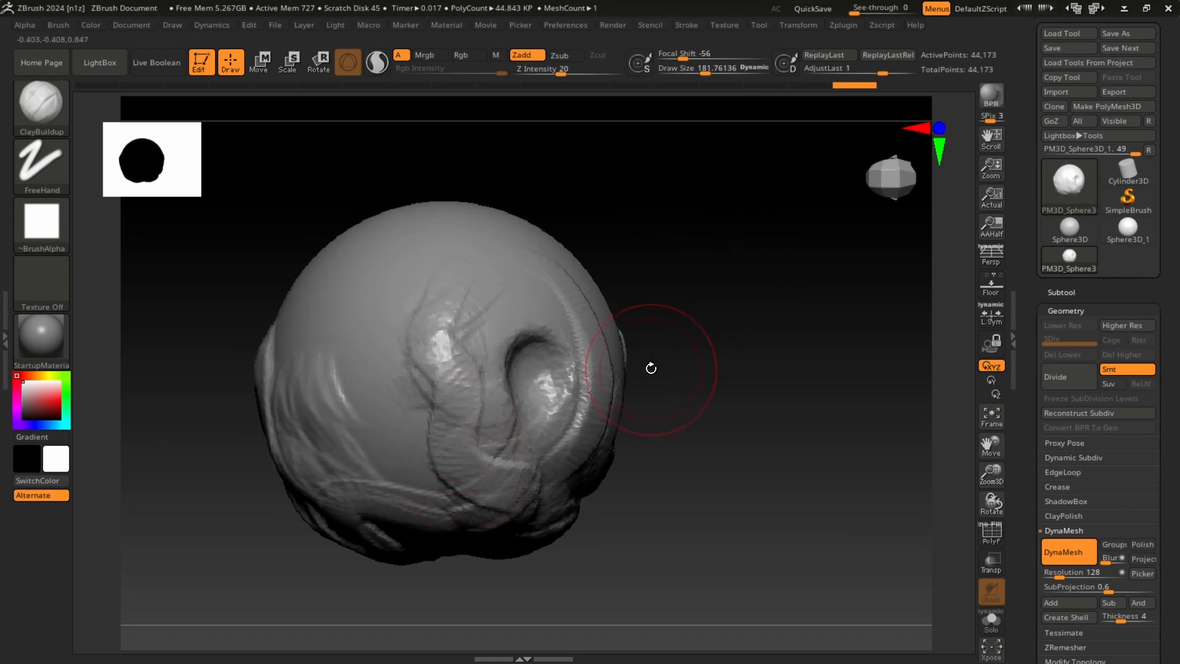
- Display the polygon wireframe, remesh the sculpted form with DynaMesh, and hide the wireframe again
{"action": "key", "text": "shift"}
{"action": "key", "text": "shift"}
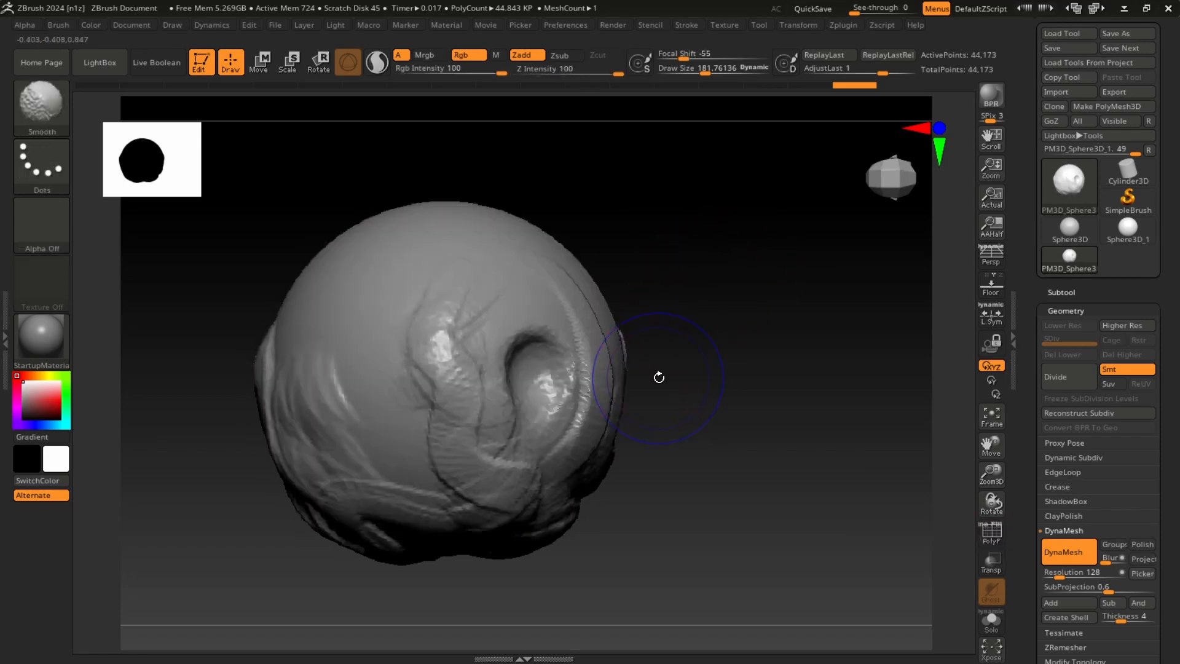
{"action": "key", "text": "shift+f"}
{"action": "key", "text": "shift+f"}
{"action": "key", "text": "shift+f"}
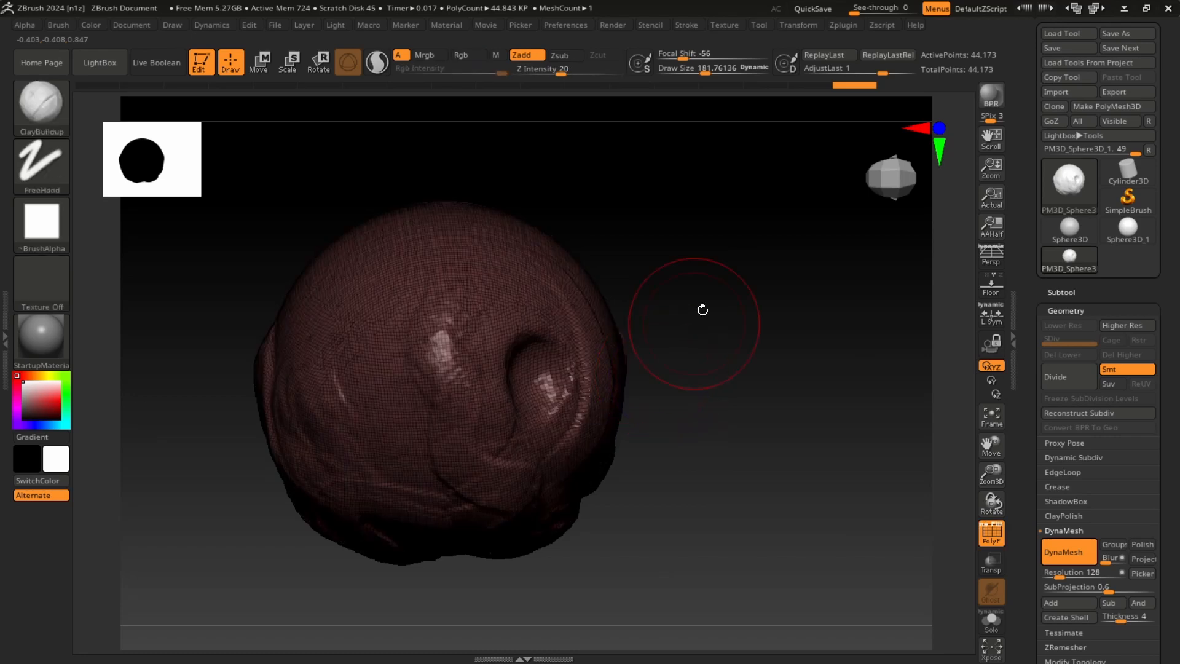
{"action": "mouse_move", "coordinate": [703, 309]}
{"action": "left_mouse_down"}
{"action": "mouse_move", "coordinate": [721, 274]}
{"action": "mouse_move", "coordinate": [740, 295]}
{"action": "left_mouse_up"}
{"action": "key", "text": "ctrl"}
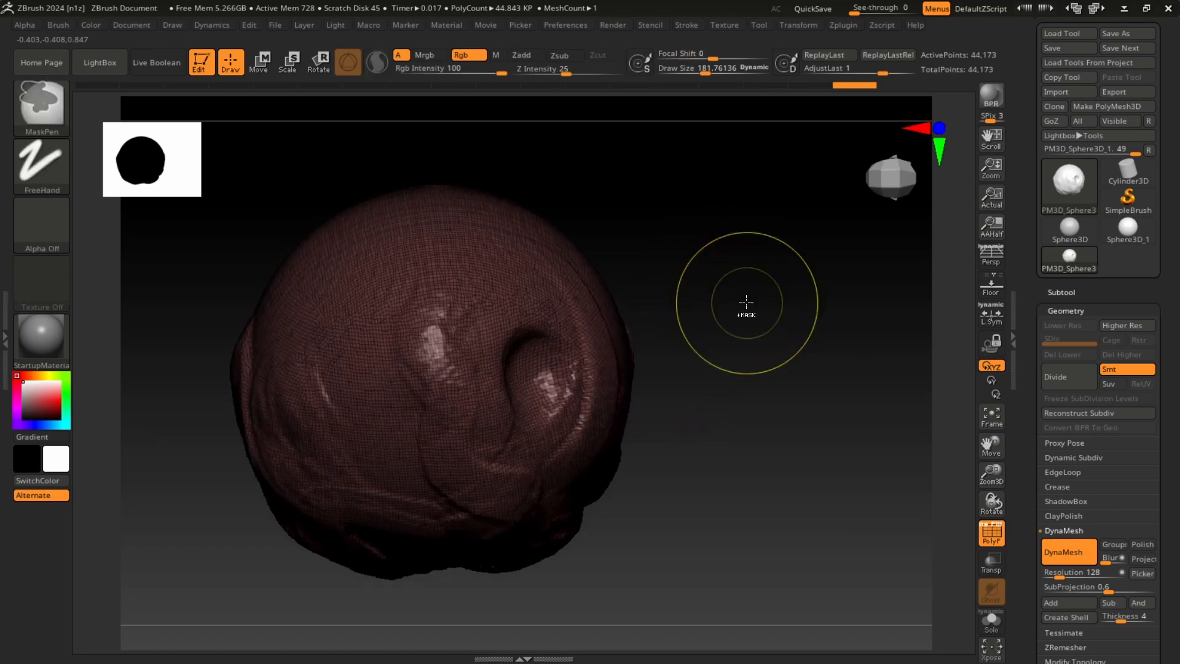
{"action": "left_click_drag", "start_coordinate": [776, 226], "coordinate": [716, 381], "text": "ctrl"}
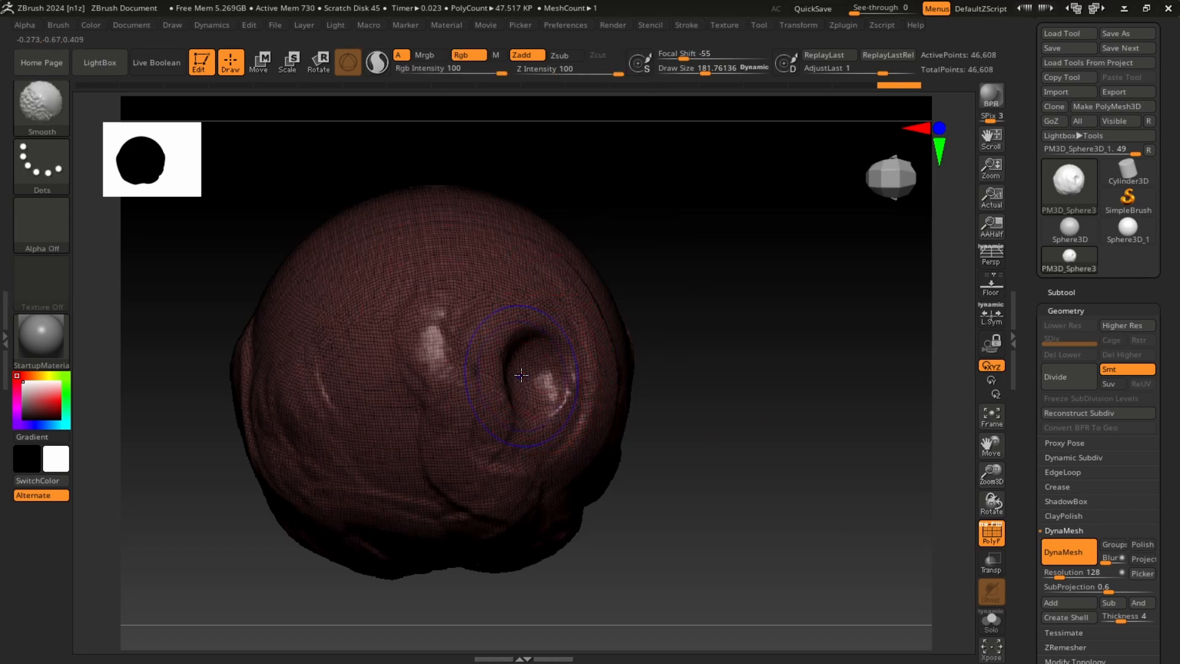
{"action": "key", "text": "shift+f"}
- Add clay strokes to another side of the remeshed form
{"action": "mouse_move", "coordinate": [754, 369]}
{"action": "left_mouse_down"}
{"action": "mouse_move", "coordinate": [740, 286]}
{"action": "mouse_move", "coordinate": [775, 266]}
{"action": "mouse_move", "coordinate": [768, 255]}
{"action": "left_mouse_up"}
{"action": "mouse_move", "coordinate": [496, 266]}
{"action": "left_mouse_down"}
{"action": "mouse_move", "coordinate": [447, 243]}
{"action": "mouse_move", "coordinate": [472, 270]}
{"action": "mouse_move", "coordinate": [483, 357]}
{"action": "mouse_move", "coordinate": [436, 265]}
{"action": "left_mouse_up"}
{"action": "mouse_move", "coordinate": [651, 295]}
{"action": "left_mouse_down"}
{"action": "mouse_move", "coordinate": [711, 303]}
{"action": "mouse_move", "coordinate": [782, 276]}
{"action": "mouse_move", "coordinate": [622, 321]}
{"action": "left_mouse_up"}
- Set the draw size to about 258 and sculpt broad winding ridges around the remaining smooth areas
{"action": "key", "text": "s"}
{"action": "left_click_drag", "start_coordinate": [495, 291], "coordinate": [505, 296]}
{"action": "mouse_move", "coordinate": [725, 269]}
{"action": "left_mouse_down"}
{"action": "mouse_move", "coordinate": [740, 270]}
{"action": "mouse_move", "coordinate": [719, 281]}
{"action": "left_mouse_up"}
{"action": "mouse_move", "coordinate": [529, 263]}
{"action": "left_mouse_down"}
{"action": "mouse_move", "coordinate": [477, 271]}
{"action": "mouse_move", "coordinate": [528, 286]}
{"action": "mouse_move", "coordinate": [505, 288]}
{"action": "left_mouse_up"}
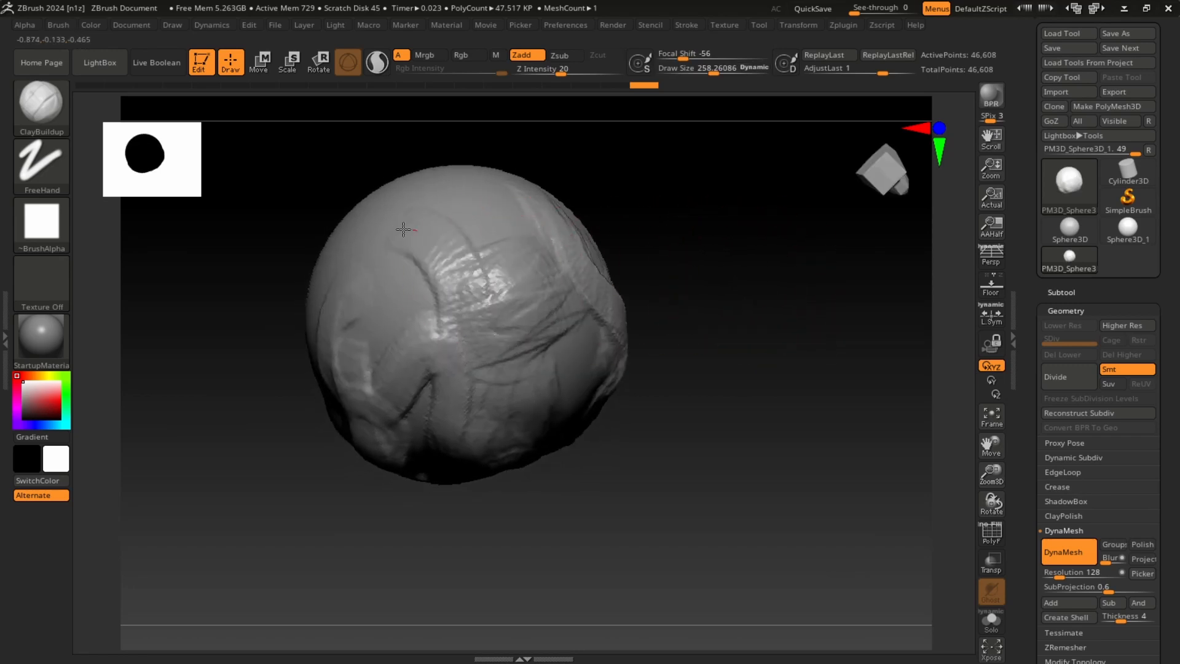
{"action": "left_click_drag", "start_coordinate": [403, 229], "coordinate": [364, 269]}
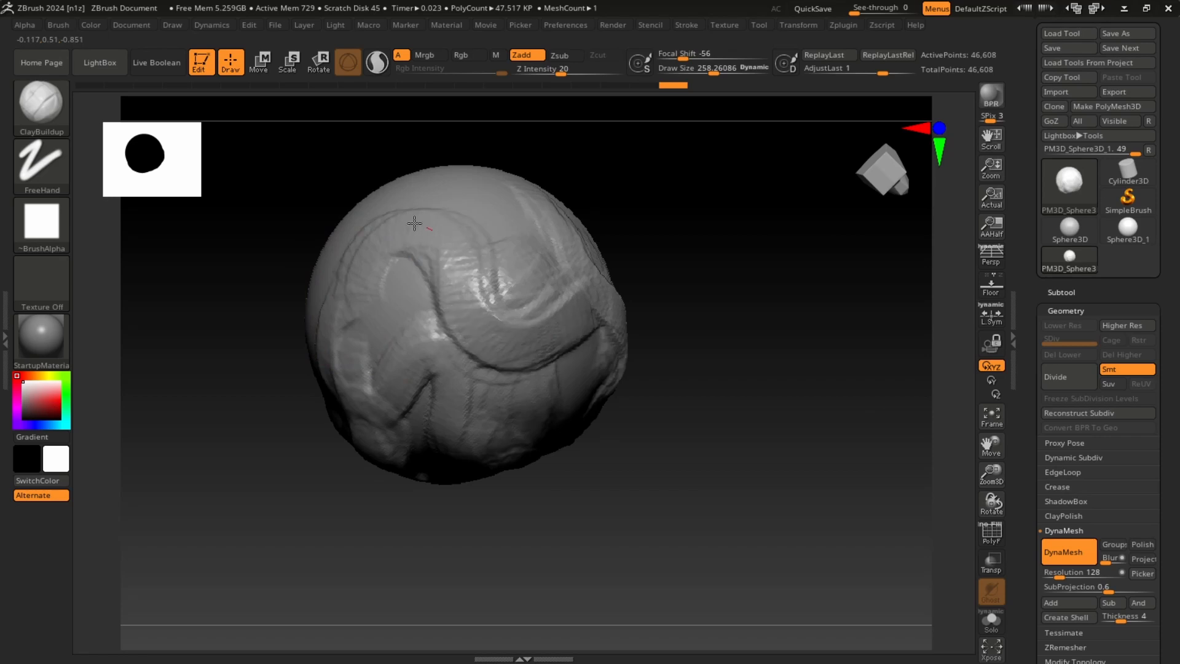
{"action": "left_click_drag", "start_coordinate": [414, 223], "coordinate": [354, 288]}
{"action": "mouse_move", "coordinate": [756, 271]}
{"action": "left_mouse_down"}
{"action": "mouse_move", "coordinate": [751, 342]}
{"action": "mouse_move", "coordinate": [794, 289]}
{"action": "mouse_move", "coordinate": [820, 316]}
{"action": "mouse_move", "coordinate": [768, 301]}
{"action": "left_mouse_up"}
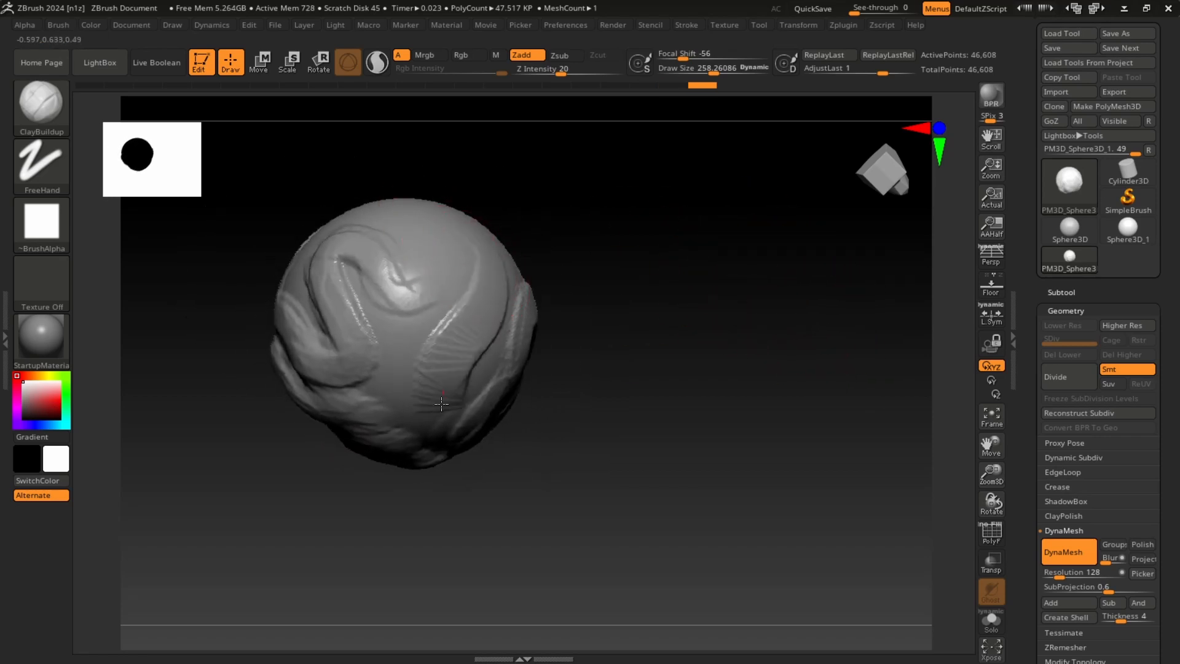
{"action": "left_click_drag", "start_coordinate": [442, 404], "coordinate": [461, 386]}
- Reduce the draw size to about 119 and carve narrower details and a small hollow beside the looping ridge
{"action": "key", "text": "s"}
{"action": "mouse_move", "coordinate": [453, 233]}
{"action": "left_mouse_down"}
{"action": "mouse_move", "coordinate": [472, 284]}
{"action": "mouse_move", "coordinate": [457, 289]}
{"action": "left_mouse_up"}
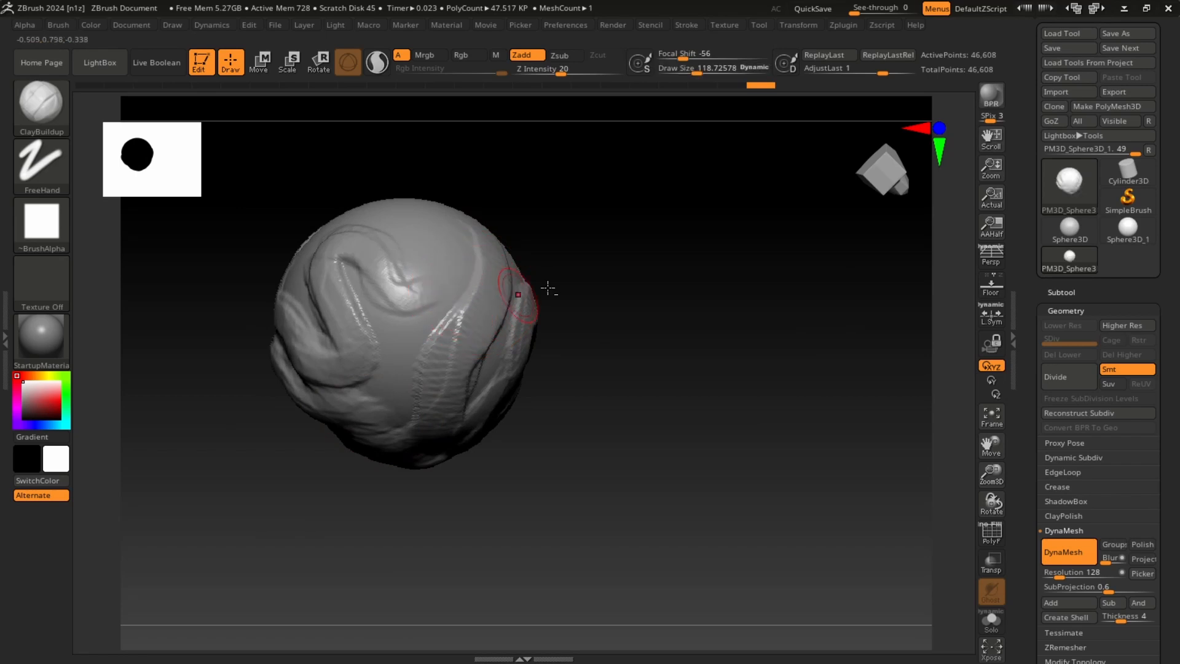
{"action": "mouse_move", "coordinate": [620, 286]}
{"action": "left_mouse_down", "text": "alt"}
{"action": "mouse_move", "coordinate": [732, 301]}
{"action": "mouse_move", "coordinate": [776, 292]}
{"action": "mouse_move", "coordinate": [758, 304]}
{"action": "left_mouse_up", "text": "alt"}
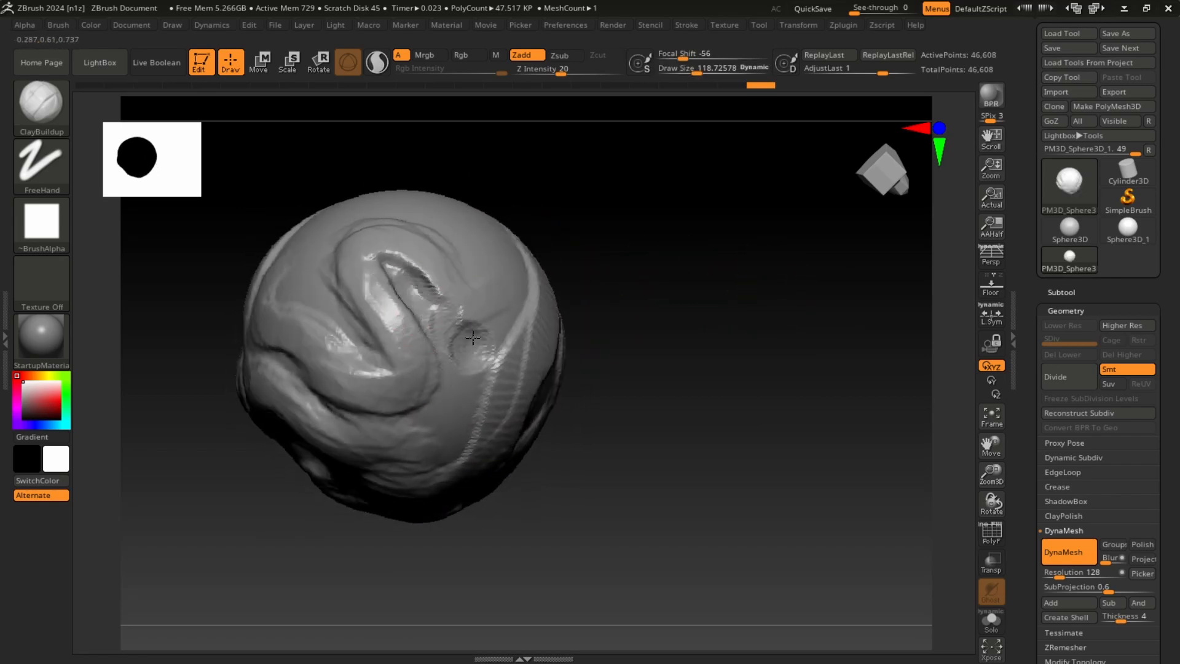
{"action": "mouse_move", "coordinate": [691, 268]}
{"action": "left_mouse_down"}
{"action": "mouse_move", "coordinate": [777, 326]}
{"action": "mouse_move", "coordinate": [821, 326]}
{"action": "mouse_move", "coordinate": [819, 341]}
{"action": "mouse_move", "coordinate": [787, 292]}
{"action": "mouse_move", "coordinate": [768, 289]}
{"action": "left_mouse_up"}
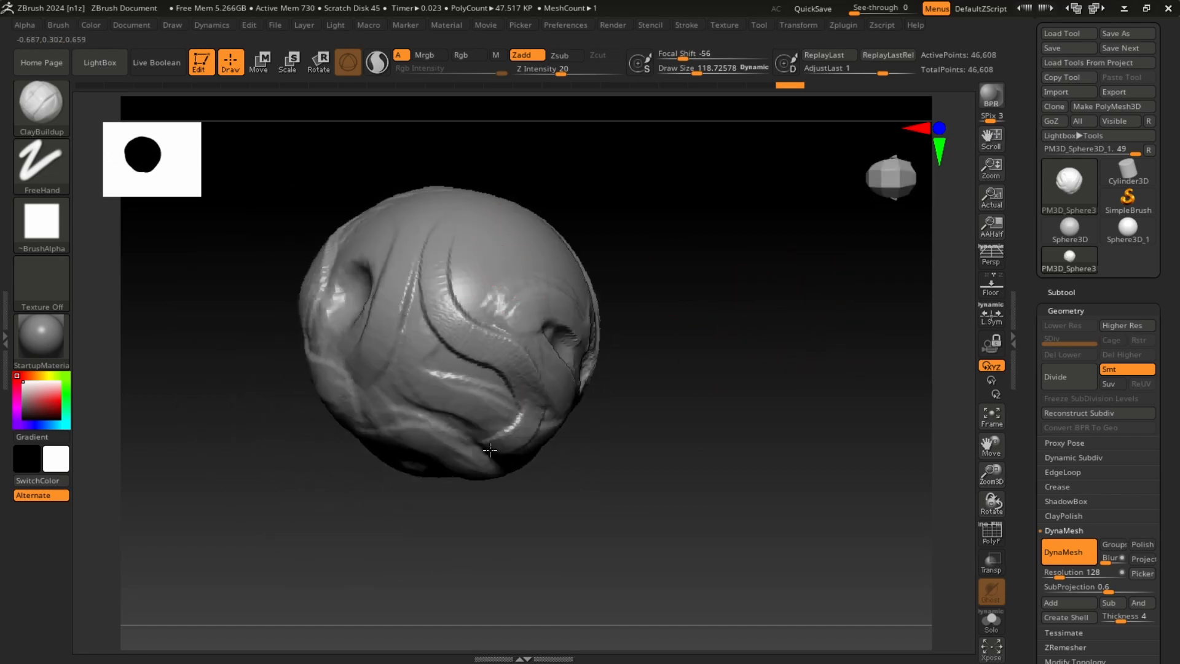
- Sculpt a looping ridge on the bare side and add finer strokes around the deep round hollow
{"action": "left_click_drag", "start_coordinate": [710, 232], "coordinate": [689, 265]}
{"action": "left_click_drag", "start_coordinate": [550, 318], "coordinate": [570, 368]}
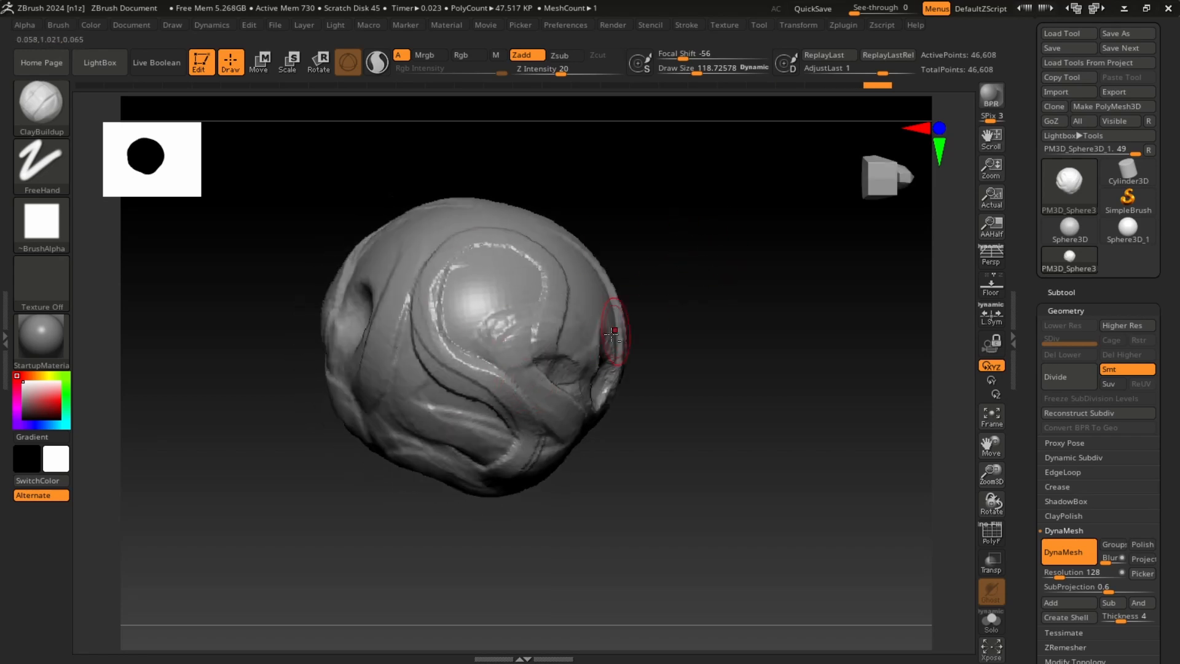
{"action": "mouse_move", "coordinate": [660, 299]}
{"action": "left_mouse_down"}
{"action": "mouse_move", "coordinate": [730, 250]}
{"action": "mouse_move", "coordinate": [772, 269]}
{"action": "mouse_move", "coordinate": [772, 246]}
{"action": "mouse_move", "coordinate": [740, 222]}
{"action": "mouse_move", "coordinate": [690, 231]}
{"action": "left_mouse_up"}
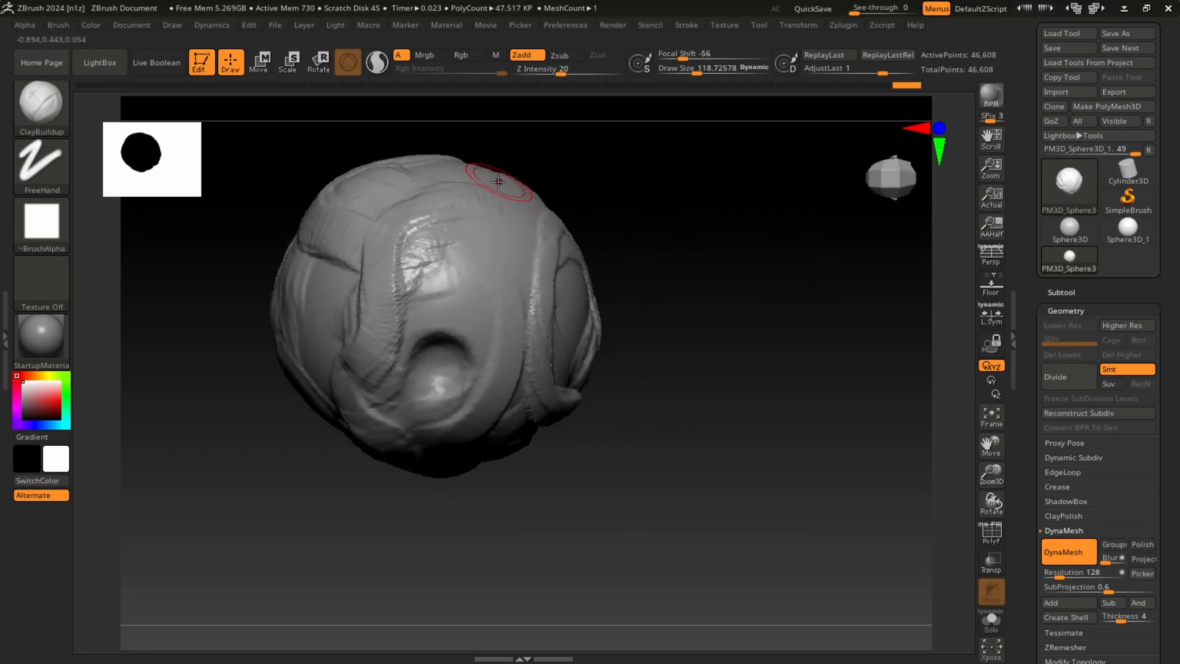
{"action": "mouse_move", "coordinate": [693, 219]}
{"action": "left_mouse_down"}
{"action": "mouse_move", "coordinate": [737, 209]}
{"action": "mouse_move", "coordinate": [627, 242]}
{"action": "left_mouse_up"}
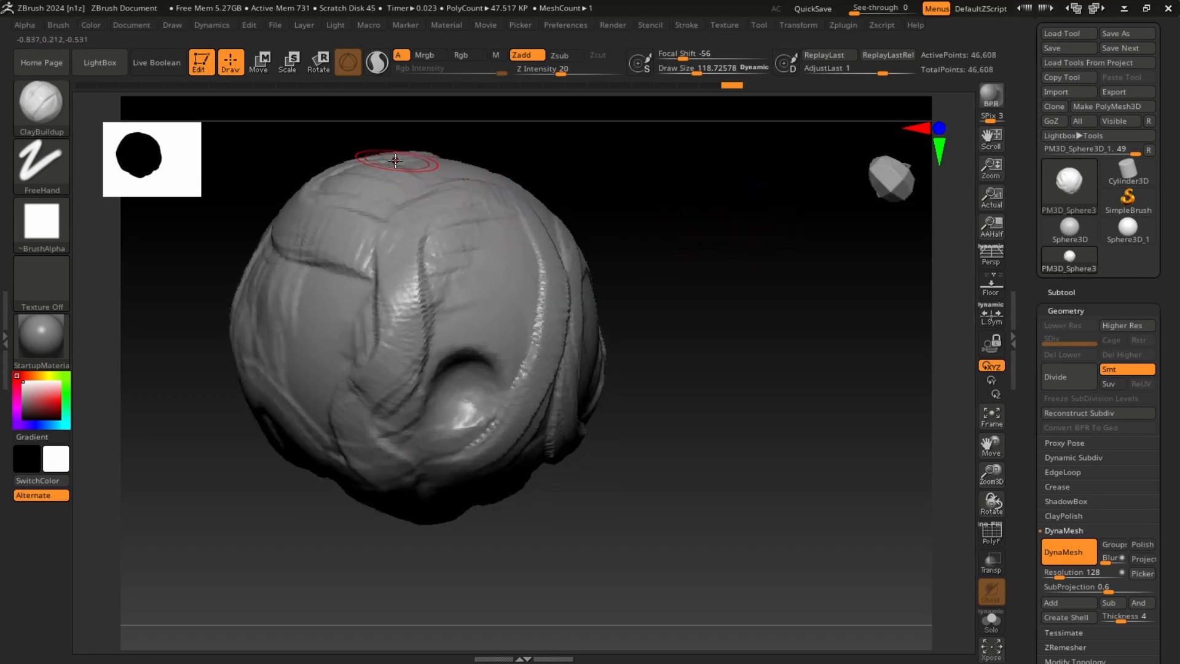
- Sculpt a winding S-shaped ridge across the side with crossing creases, curling its end around a small round hollow
{"action": "mouse_move", "coordinate": [488, 237]}
{"action": "left_mouse_down"}
{"action": "mouse_move", "coordinate": [501, 323]}
{"action": "mouse_move", "coordinate": [492, 409]}
{"action": "mouse_move", "coordinate": [477, 412]}
{"action": "mouse_move", "coordinate": [493, 263]}
{"action": "left_mouse_up"}
{"action": "mouse_move", "coordinate": [717, 242]}
{"action": "left_mouse_down"}
{"action": "mouse_move", "coordinate": [796, 237]}
{"action": "mouse_move", "coordinate": [738, 240]}
{"action": "mouse_move", "coordinate": [784, 216]}
{"action": "mouse_move", "coordinate": [799, 242]}
{"action": "left_mouse_up"}
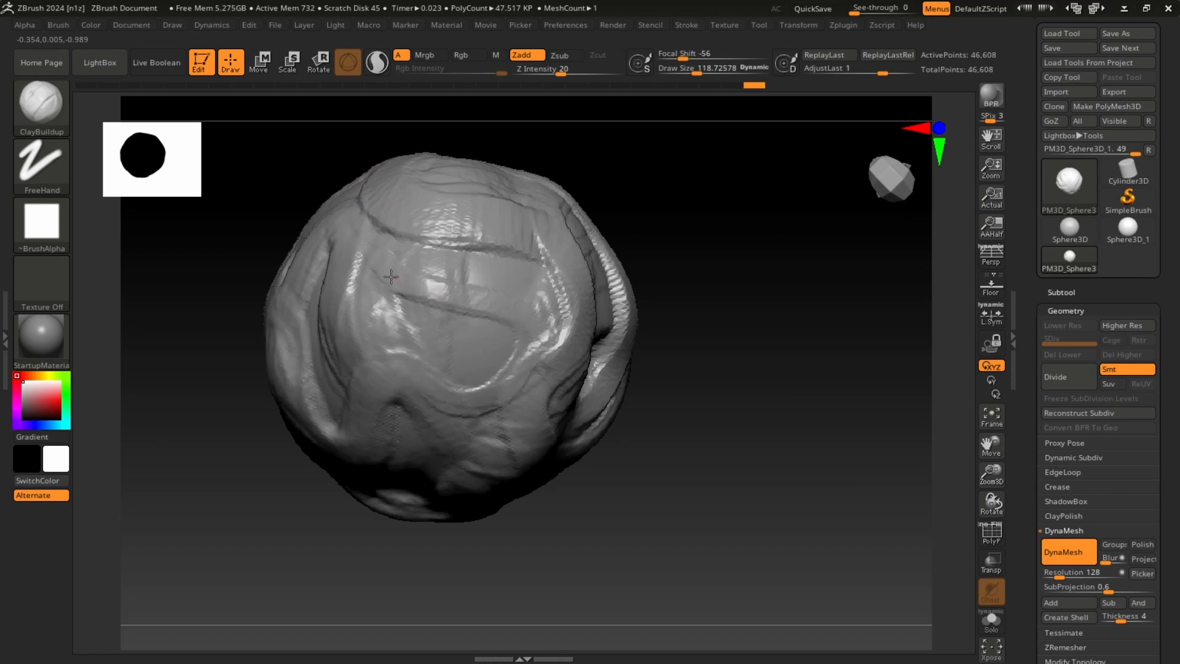
{"action": "mouse_move", "coordinate": [363, 225]}
{"action": "left_mouse_down"}
{"action": "mouse_move", "coordinate": [418, 310]}
{"action": "mouse_move", "coordinate": [494, 323]}
{"action": "mouse_move", "coordinate": [448, 286]}
{"action": "mouse_move", "coordinate": [422, 297]}
{"action": "mouse_move", "coordinate": [547, 332]}
{"action": "mouse_move", "coordinate": [529, 411]}
{"action": "mouse_move", "coordinate": [467, 394]}
{"action": "mouse_move", "coordinate": [446, 300]}
{"action": "left_mouse_up"}
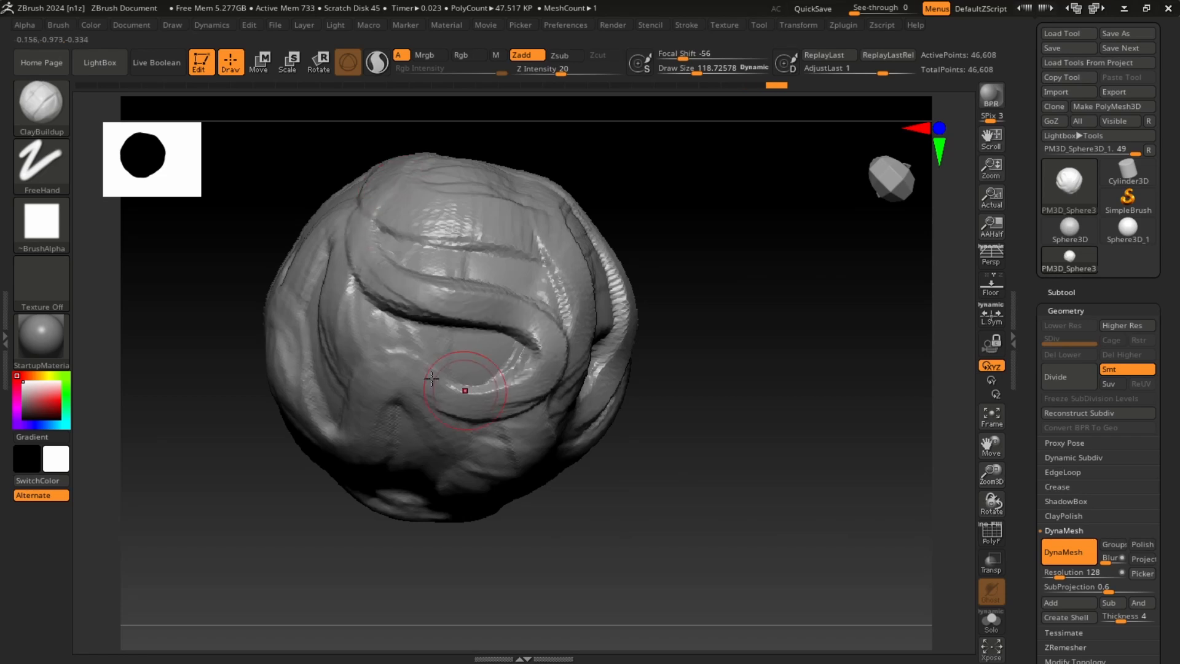
{"action": "mouse_move", "coordinate": [793, 295]}
{"action": "left_mouse_down"}
{"action": "mouse_move", "coordinate": [803, 232]}
{"action": "mouse_move", "coordinate": [495, 344]}
{"action": "mouse_move", "coordinate": [519, 344]}
{"action": "mouse_move", "coordinate": [490, 333]}
{"action": "left_mouse_up"}
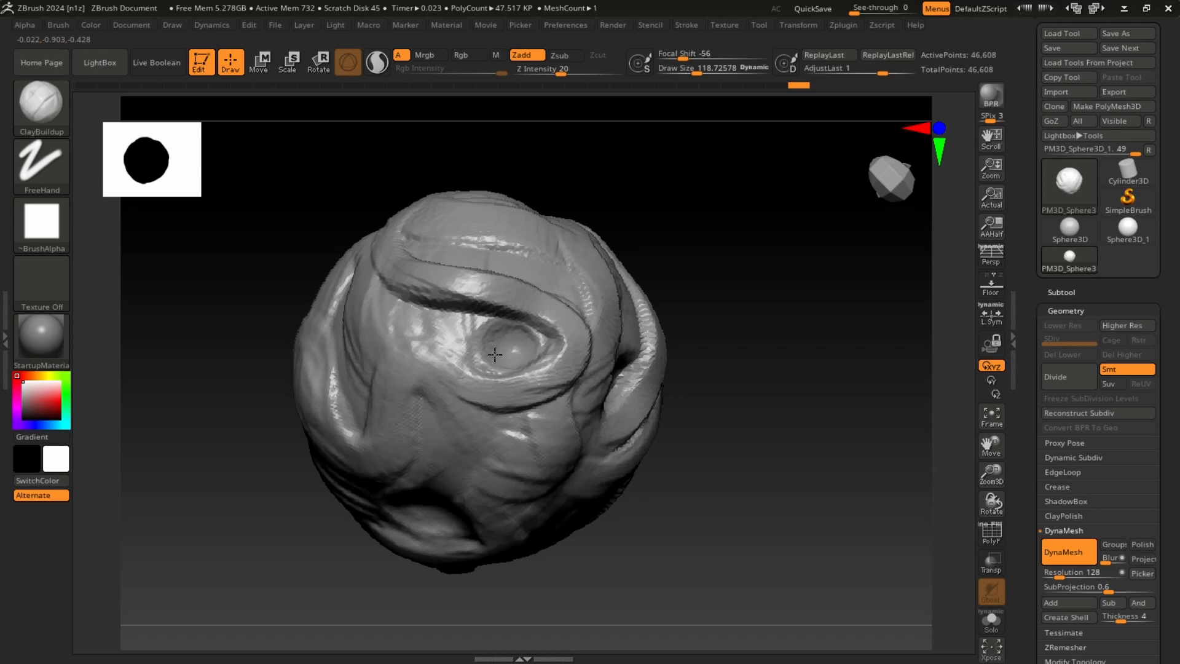
- Sculpt a narrow, grooved ridge running from the deep round hollow towards the S-shaped ridge and rework the hollow's rim
{"action": "mouse_move", "coordinate": [767, 293]}
{"action": "left_mouse_down"}
{"action": "mouse_move", "coordinate": [745, 224]}
{"action": "mouse_move", "coordinate": [761, 263]}
{"action": "mouse_move", "coordinate": [768, 231]}
{"action": "mouse_move", "coordinate": [772, 245]}
{"action": "mouse_move", "coordinate": [817, 255]}
{"action": "left_mouse_up"}
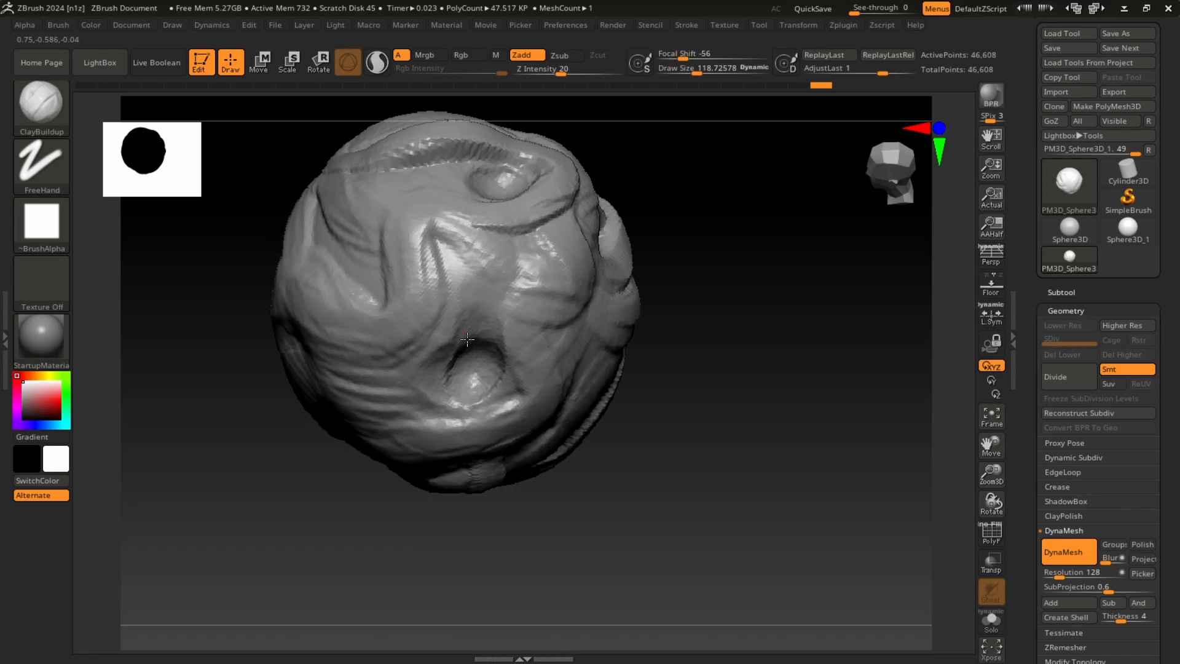
{"action": "mouse_move", "coordinate": [467, 340]}
{"action": "left_mouse_down"}
{"action": "mouse_move", "coordinate": [446, 257]}
{"action": "mouse_move", "coordinate": [466, 321]}
{"action": "left_mouse_up"}
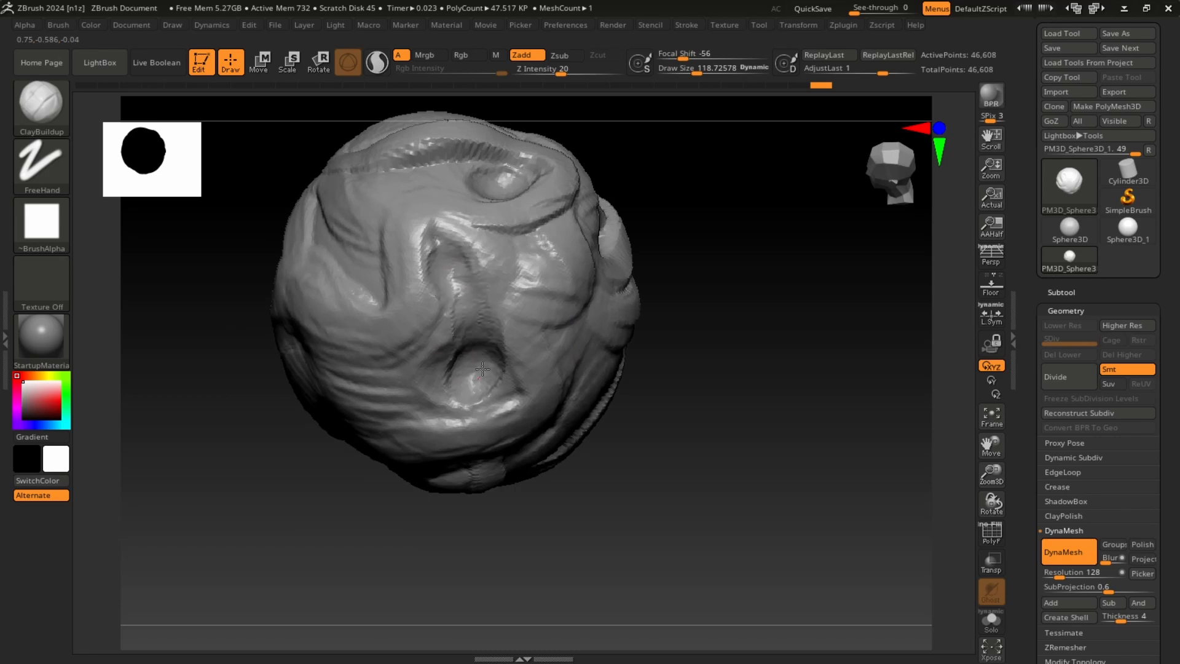
{"action": "mouse_move", "coordinate": [478, 384]}
{"action": "left_mouse_down"}
{"action": "mouse_move", "coordinate": [495, 393]}
{"action": "mouse_move", "coordinate": [515, 374]}
{"action": "left_mouse_up"}
- Set the draw size to about 222 and sculpt broad curving clay bands over the neighbouring sides
{"action": "key", "text": "s"}
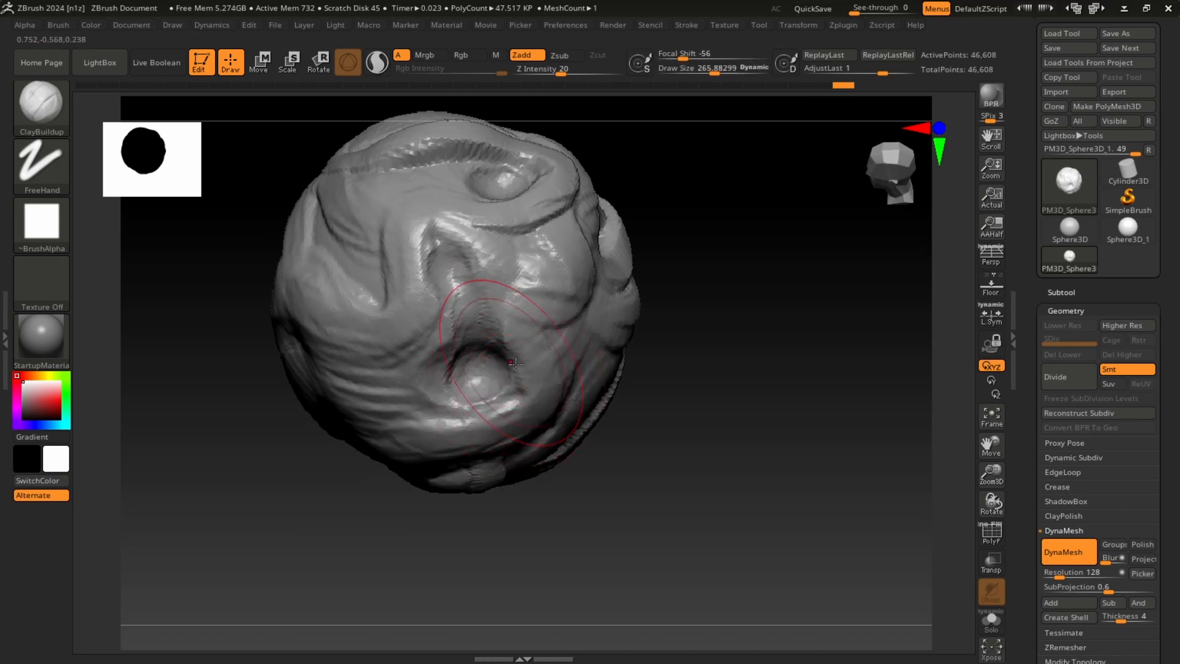
{"action": "mouse_move", "coordinate": [727, 256]}
{"action": "left_mouse_down", "text": "alt"}
{"action": "mouse_move", "coordinate": [745, 281]}
{"action": "mouse_move", "coordinate": [764, 238]}
{"action": "mouse_move", "coordinate": [759, 274]}
{"action": "left_mouse_up", "text": "alt"}
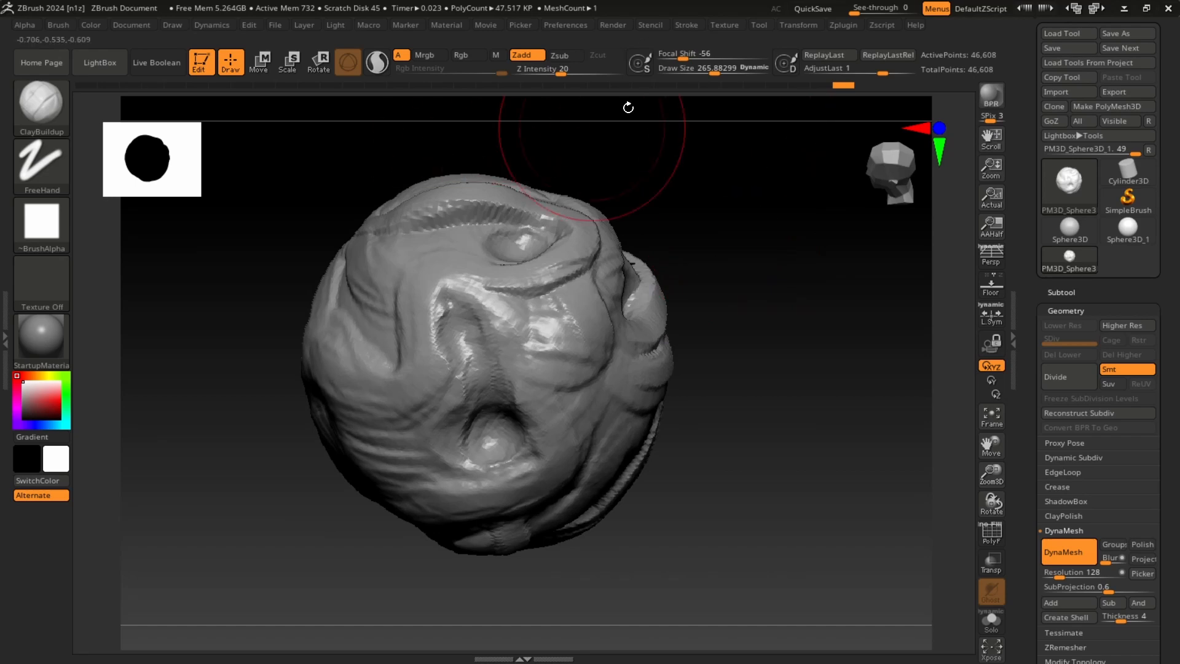
{"action": "mouse_move", "coordinate": [716, 71]}
{"action": "left_mouse_down"}
{"action": "mouse_move", "coordinate": [700, 71]}
{"action": "mouse_move", "coordinate": [713, 72]}
{"action": "left_mouse_up"}
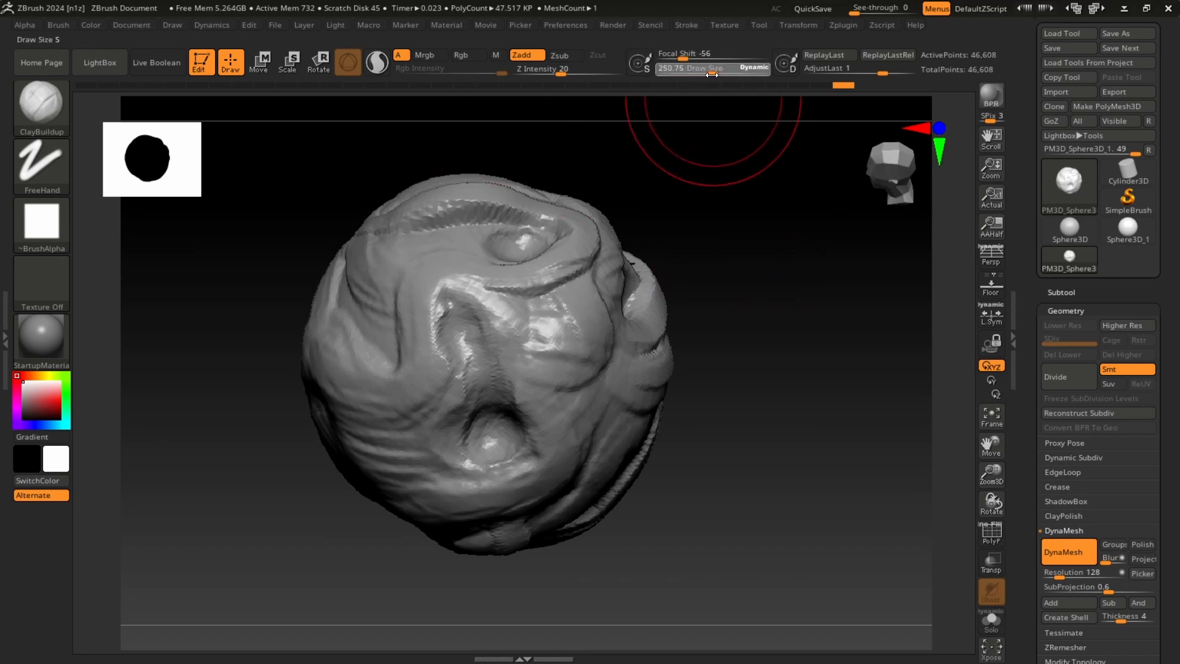
{"action": "left_click_drag", "start_coordinate": [728, 265], "coordinate": [729, 272], "text": "alt"}
{"action": "key", "text": "s"}
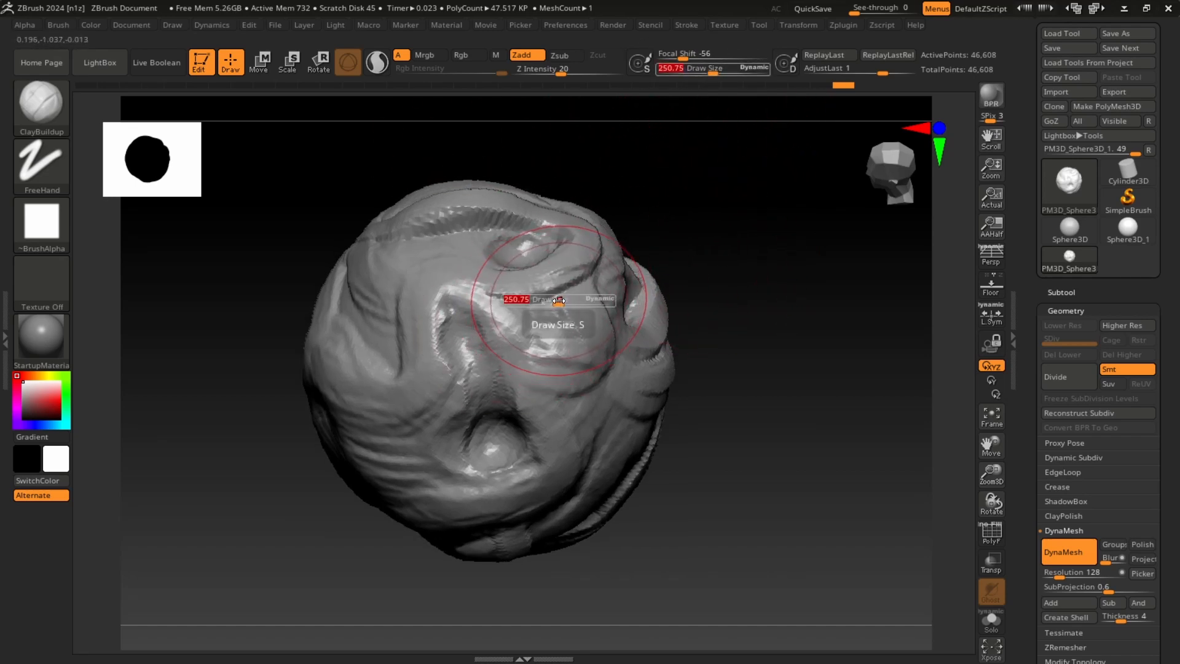
{"action": "mouse_move", "coordinate": [558, 303]}
{"action": "left_mouse_down"}
{"action": "mouse_move", "coordinate": [539, 309]}
{"action": "mouse_move", "coordinate": [592, 299]}
{"action": "left_mouse_up"}
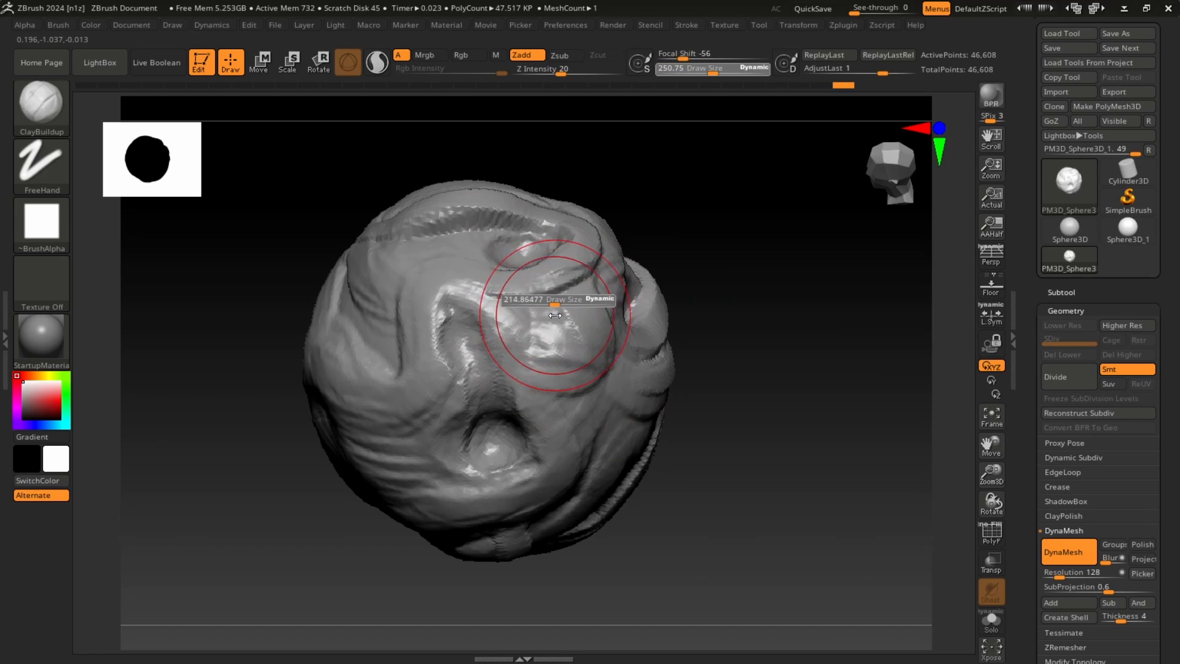
{"action": "mouse_move", "coordinate": [738, 307]}
{"action": "left_mouse_down"}
{"action": "mouse_move", "coordinate": [748, 285]}
{"action": "mouse_move", "coordinate": [788, 294]}
{"action": "mouse_move", "coordinate": [753, 258]}
{"action": "left_mouse_up"}
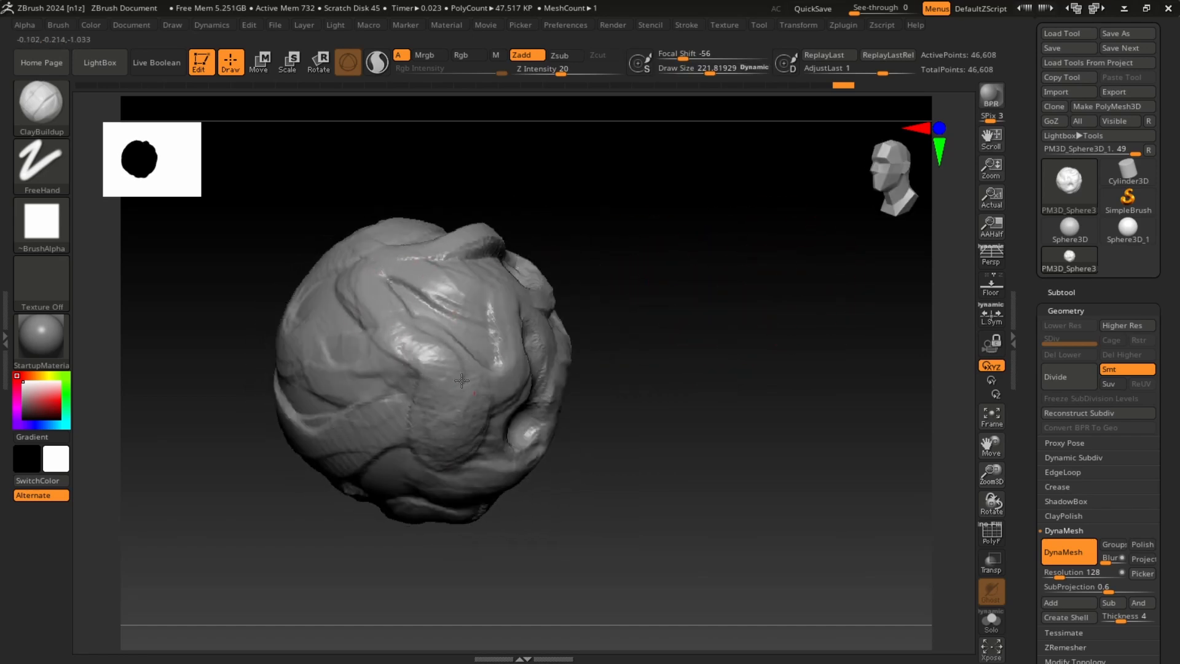
{"action": "mouse_move", "coordinate": [445, 437]}
{"action": "left_mouse_down"}
{"action": "mouse_move", "coordinate": [409, 332]}
{"action": "mouse_move", "coordinate": [422, 261]}
{"action": "mouse_move", "coordinate": [406, 348]}
{"action": "mouse_move", "coordinate": [446, 440]}
{"action": "left_mouse_up"}
{"action": "mouse_move", "coordinate": [432, 341]}
{"action": "left_mouse_down"}
{"action": "mouse_move", "coordinate": [465, 443]}
{"action": "mouse_move", "coordinate": [514, 348]}
{"action": "left_mouse_up"}
{"action": "mouse_move", "coordinate": [694, 273]}
{"action": "left_mouse_down"}
{"action": "mouse_move", "coordinate": [664, 272]}
{"action": "mouse_move", "coordinate": [683, 301]}
{"action": "mouse_move", "coordinate": [766, 253]}
{"action": "mouse_move", "coordinate": [738, 249]}
{"action": "mouse_move", "coordinate": [762, 271]}
{"action": "mouse_move", "coordinate": [743, 256]}
{"action": "mouse_move", "coordinate": [773, 322]}
{"action": "left_mouse_up"}
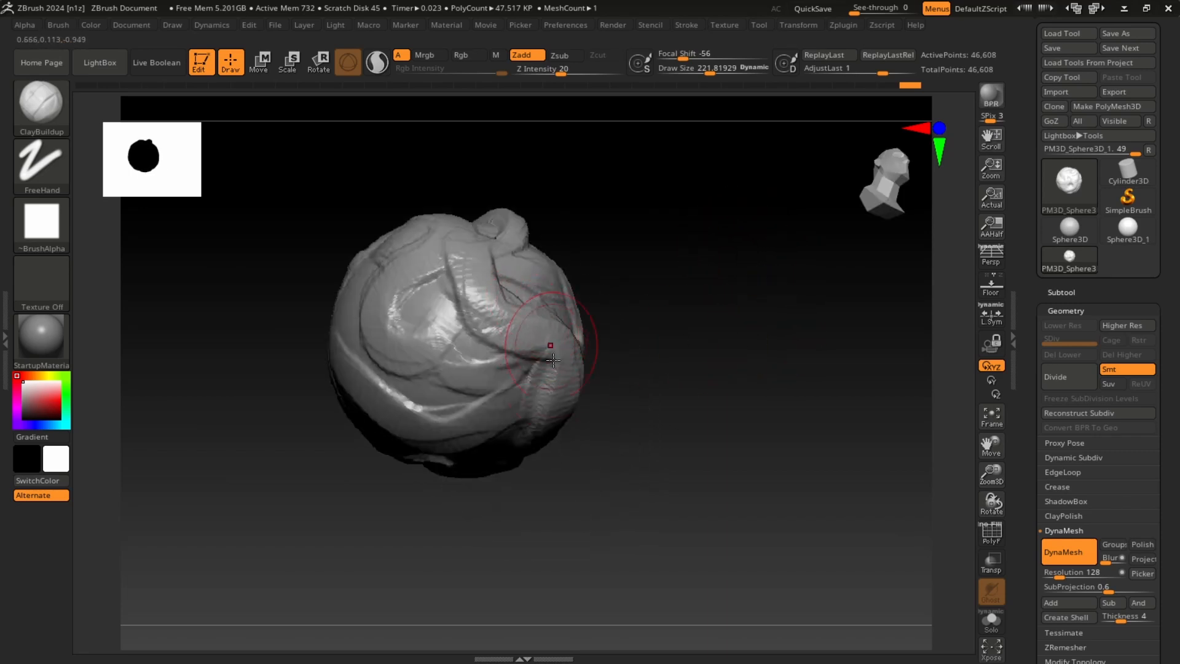
- Try smoothing the fresh clay bands and the surface around them
{"action": "key", "text": "shift"}
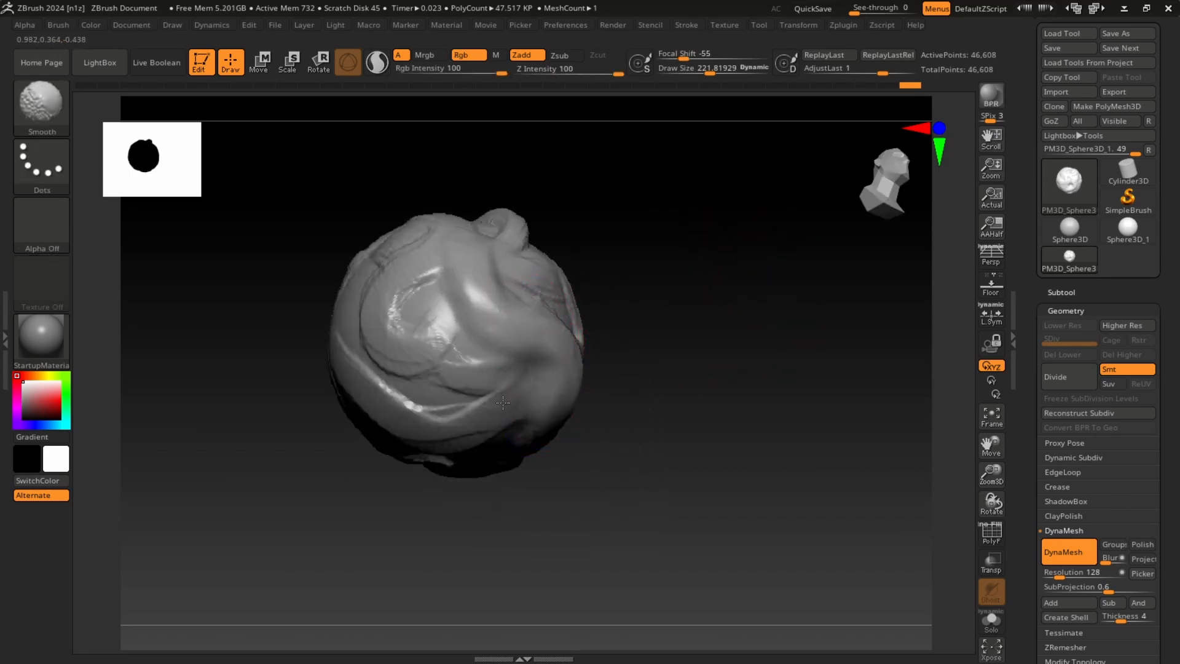
{"action": "mouse_move", "coordinate": [714, 269]}
{"action": "left_mouse_down"}
{"action": "mouse_move", "coordinate": [782, 261]}
{"action": "mouse_move", "coordinate": [605, 330]}
{"action": "left_mouse_up"}
{"action": "key", "text": "shift"}
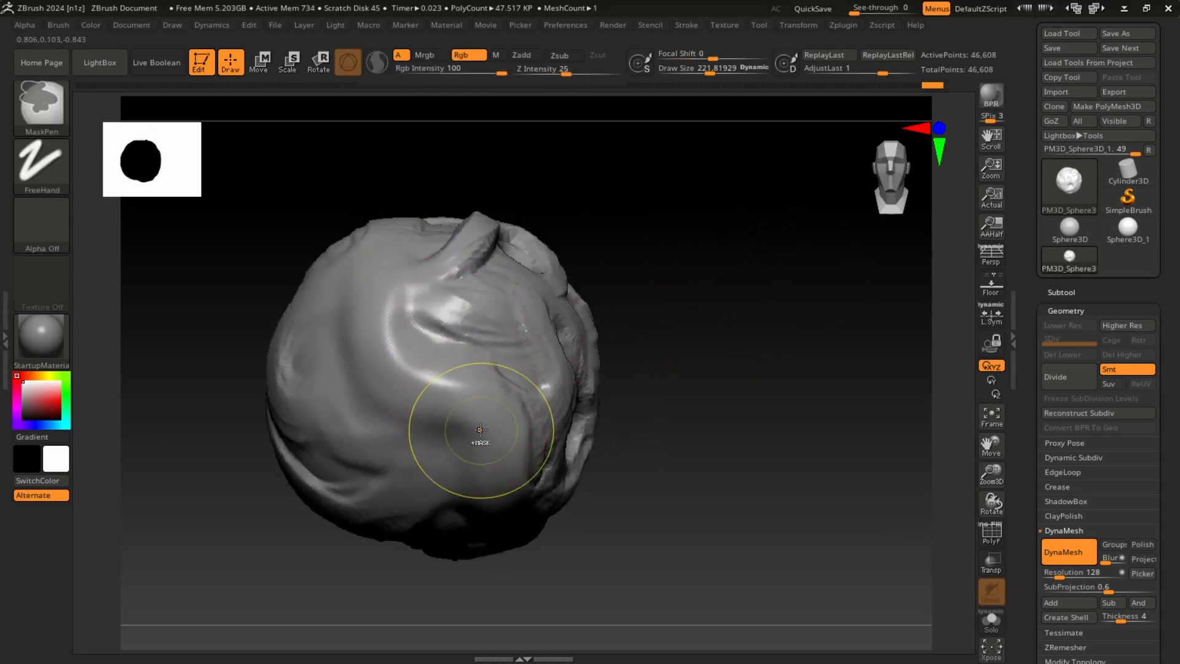
- Undo the most recent smoothing and sculpting strokes
{"action": "key", "text": "ctrl+z"}
{"action": "key", "text": "ctrl+z"}
{"action": "key", "text": "ctrl+z"}
{"action": "key", "text": "ctrl+z"}
{"action": "key", "text": "ctrl+z"}
{"action": "key", "text": "ctrl+z"}
{"action": "key", "text": "ctrl+z"}
{"action": "key", "text": "ctrl+z"}
- Add a clay stroke along the curving ridge and smooth the ridge into the surrounding surface
{"action": "left_click_drag", "start_coordinate": [644, 292], "coordinate": [698, 285]}
{"action": "mouse_move", "coordinate": [451, 369]}
{"action": "left_mouse_down"}
{"action": "mouse_move", "coordinate": [432, 361]}
{"action": "mouse_move", "coordinate": [463, 483]}
{"action": "left_mouse_up"}
{"action": "left_click_drag", "start_coordinate": [417, 386], "coordinate": [374, 341], "text": "shift"}
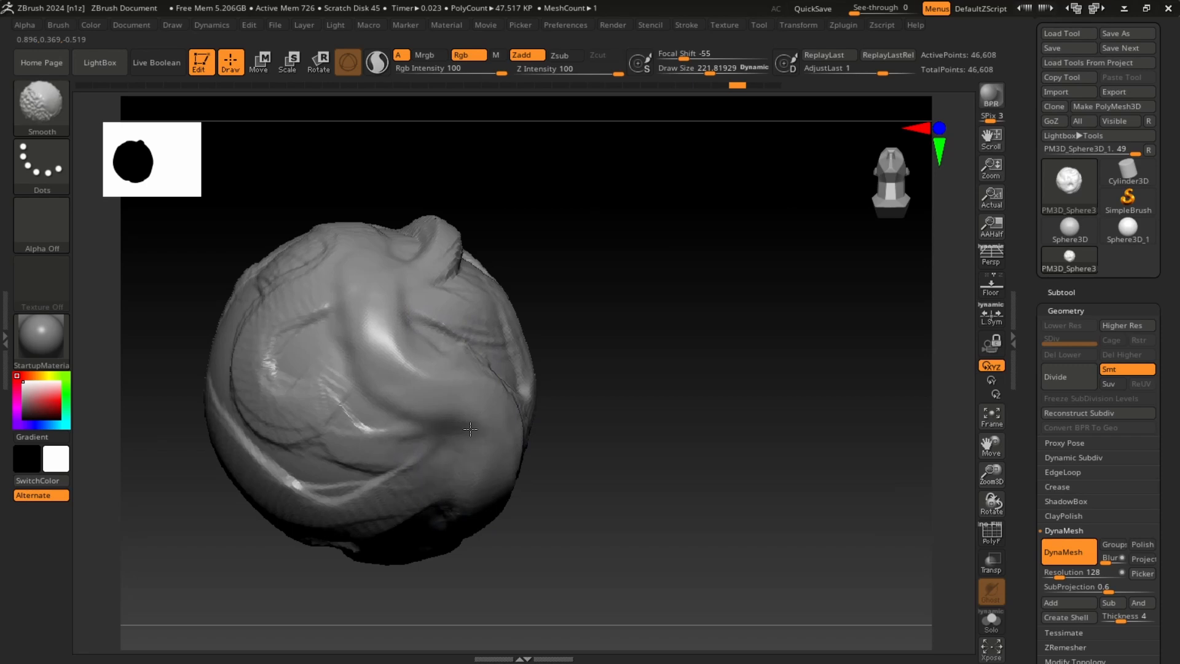
- Sculpt a broad S-shaped ridge across the banded side and extend it around the round recess with a draw size of about 99
{"action": "mouse_move", "coordinate": [711, 313]}
{"action": "left_mouse_down"}
{"action": "mouse_move", "coordinate": [713, 335]}
{"action": "mouse_move", "coordinate": [698, 303]}
{"action": "mouse_move", "coordinate": [732, 313]}
{"action": "mouse_move", "coordinate": [754, 297]}
{"action": "mouse_move", "coordinate": [772, 311]}
{"action": "left_mouse_up"}
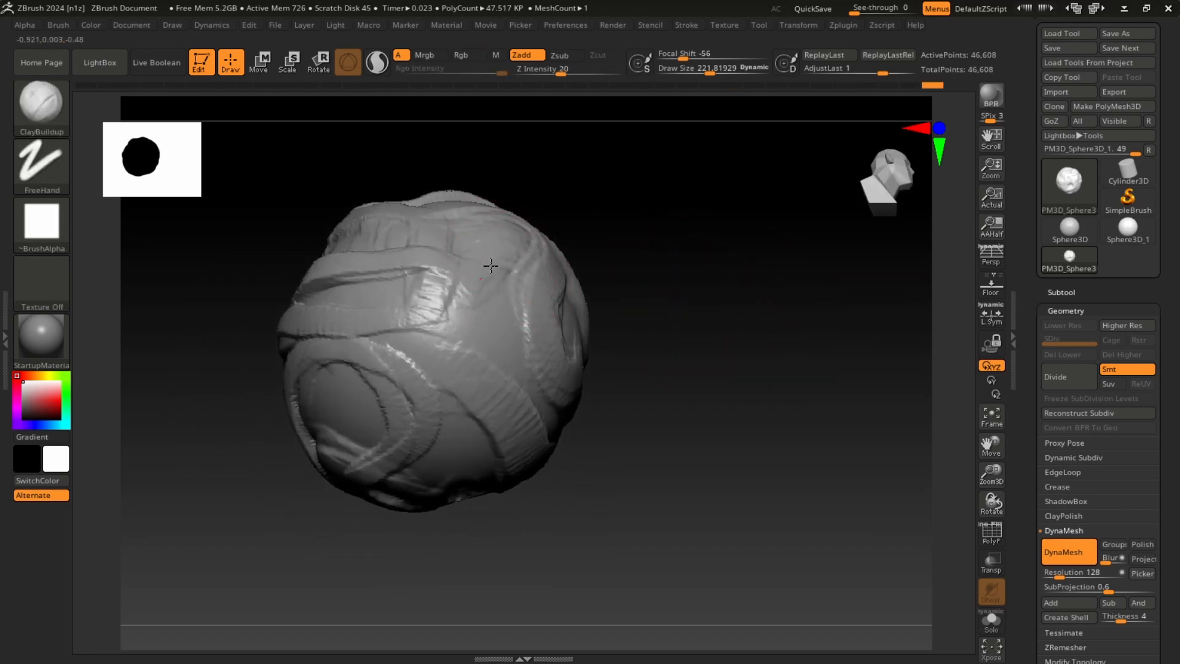
{"action": "mouse_move", "coordinate": [478, 301]}
{"action": "left_mouse_down"}
{"action": "mouse_move", "coordinate": [504, 342]}
{"action": "mouse_move", "coordinate": [482, 399]}
{"action": "mouse_move", "coordinate": [446, 203]}
{"action": "left_mouse_up"}
{"action": "key", "text": "s"}
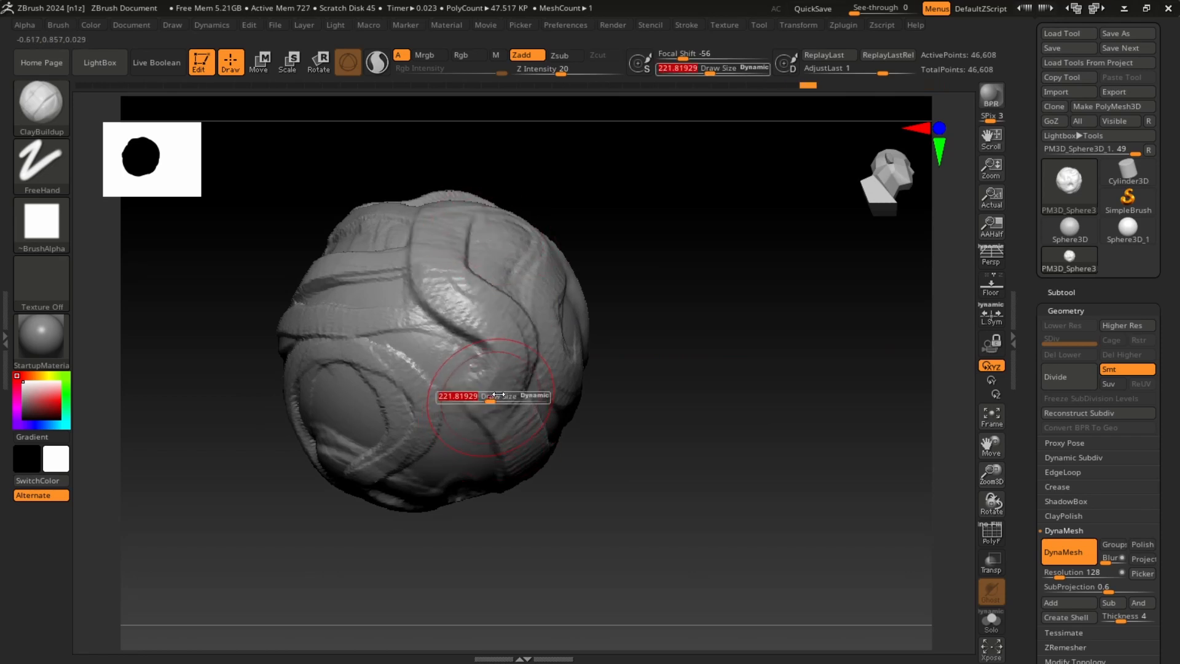
{"action": "left_click_drag", "start_coordinate": [490, 398], "coordinate": [472, 398]}
{"action": "mouse_move", "coordinate": [481, 397]}
{"action": "left_mouse_down"}
{"action": "mouse_move", "coordinate": [335, 418]}
{"action": "mouse_move", "coordinate": [364, 452]}
{"action": "left_mouse_up"}
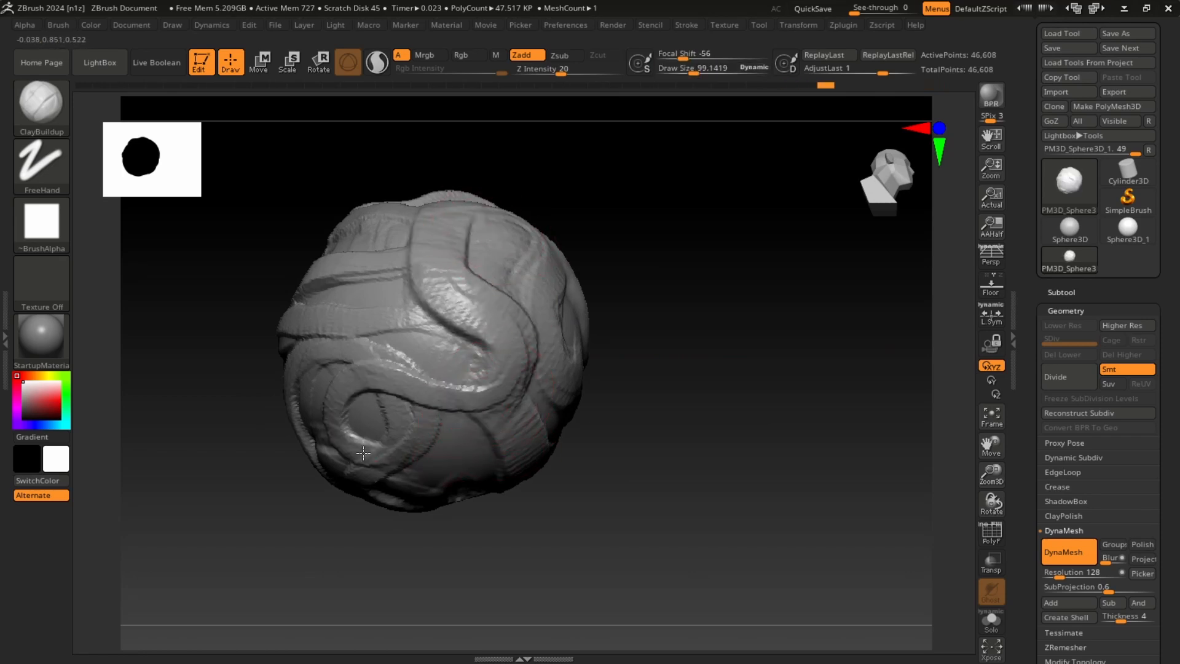
- Layer narrow strokes along the S-shaped ridge and continue thin bands around the recess and past the small deep hollow
{"action": "mouse_move", "coordinate": [453, 394]}
{"action": "left_mouse_down"}
{"action": "mouse_move", "coordinate": [486, 320]}
{"action": "mouse_move", "coordinate": [442, 203]}
{"action": "left_mouse_up"}
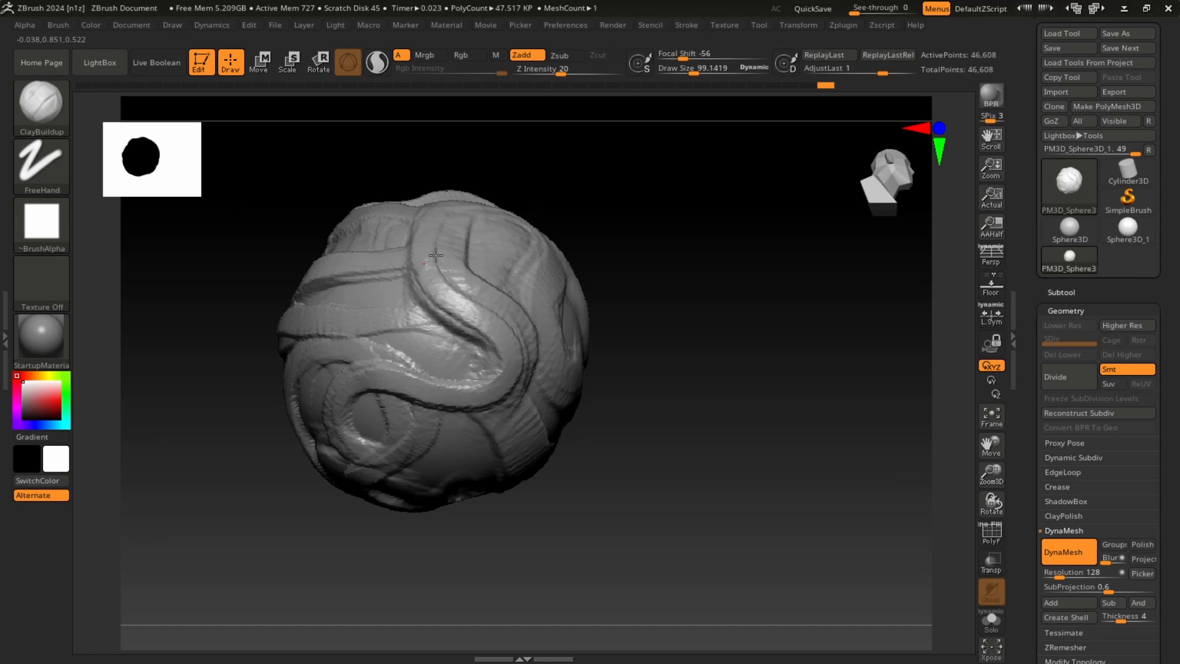
{"action": "mouse_move", "coordinate": [436, 254]}
{"action": "left_mouse_down"}
{"action": "mouse_move", "coordinate": [467, 317]}
{"action": "mouse_move", "coordinate": [512, 357]}
{"action": "left_mouse_up"}
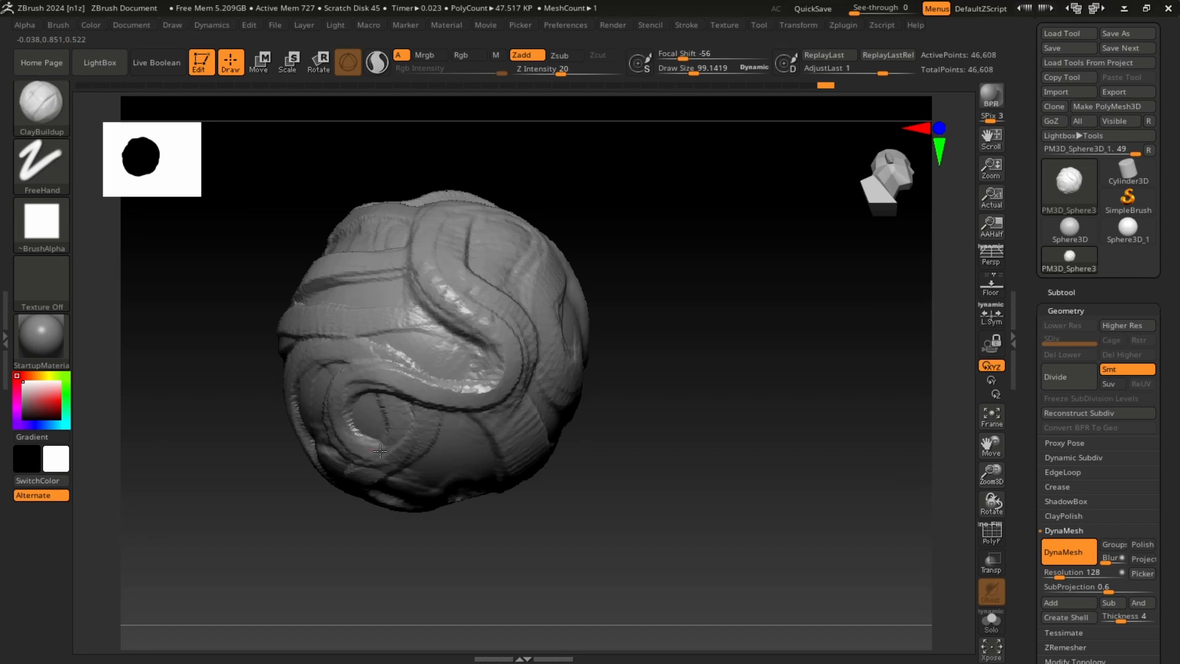
{"action": "mouse_move", "coordinate": [380, 451]}
{"action": "left_mouse_down"}
{"action": "mouse_move", "coordinate": [540, 471]}
{"action": "mouse_move", "coordinate": [541, 482]}
{"action": "left_mouse_up"}
{"action": "left_click_drag", "start_coordinate": [721, 296], "coordinate": [734, 200]}
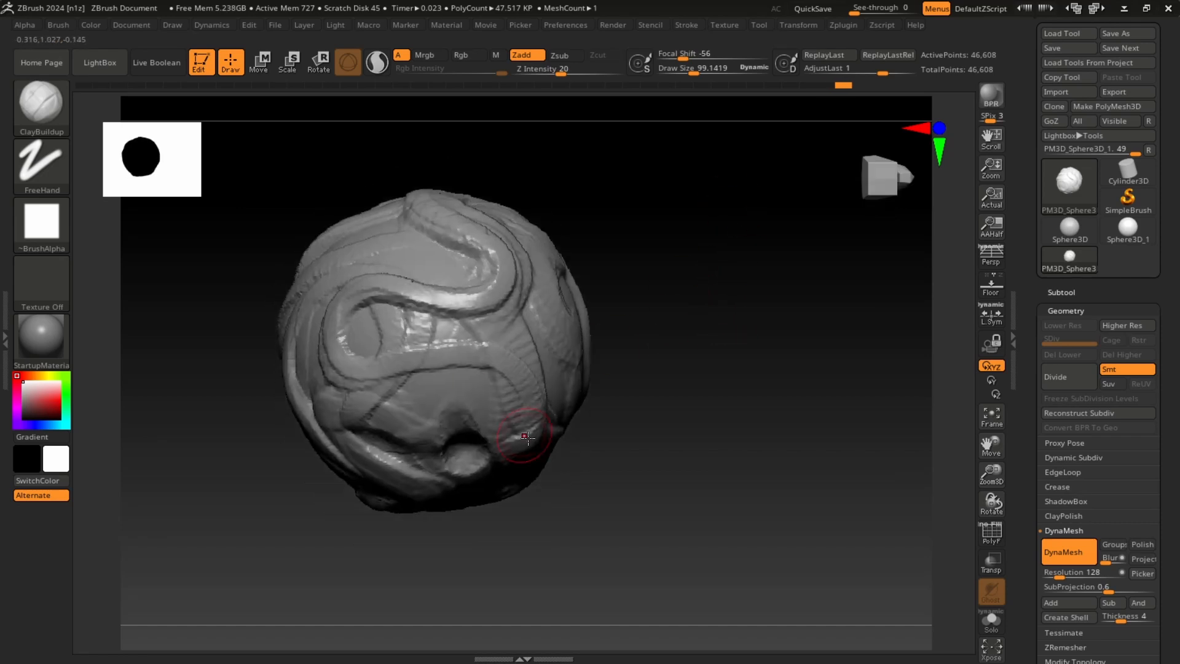
{"action": "mouse_move", "coordinate": [525, 409]}
{"action": "left_mouse_down"}
{"action": "mouse_move", "coordinate": [329, 367]}
{"action": "mouse_move", "coordinate": [535, 271]}
{"action": "mouse_move", "coordinate": [522, 237]}
{"action": "left_mouse_up"}
- Sculpt a long winding ridge down to the smoothed area, ending it in a small hook
{"action": "mouse_move", "coordinate": [621, 258]}
{"action": "left_mouse_down"}
{"action": "mouse_move", "coordinate": [672, 267]}
{"action": "mouse_move", "coordinate": [748, 228]}
{"action": "mouse_move", "coordinate": [653, 213]}
{"action": "mouse_move", "coordinate": [689, 215]}
{"action": "left_mouse_up"}
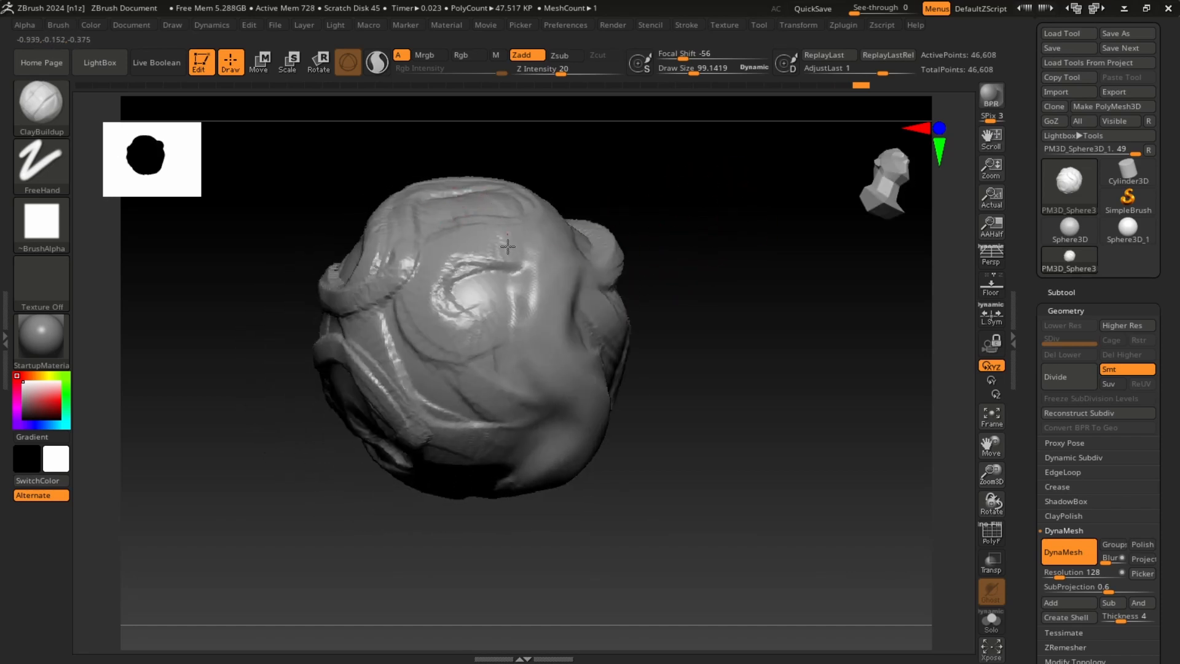
{"action": "left_click_drag", "start_coordinate": [510, 247], "coordinate": [516, 448]}
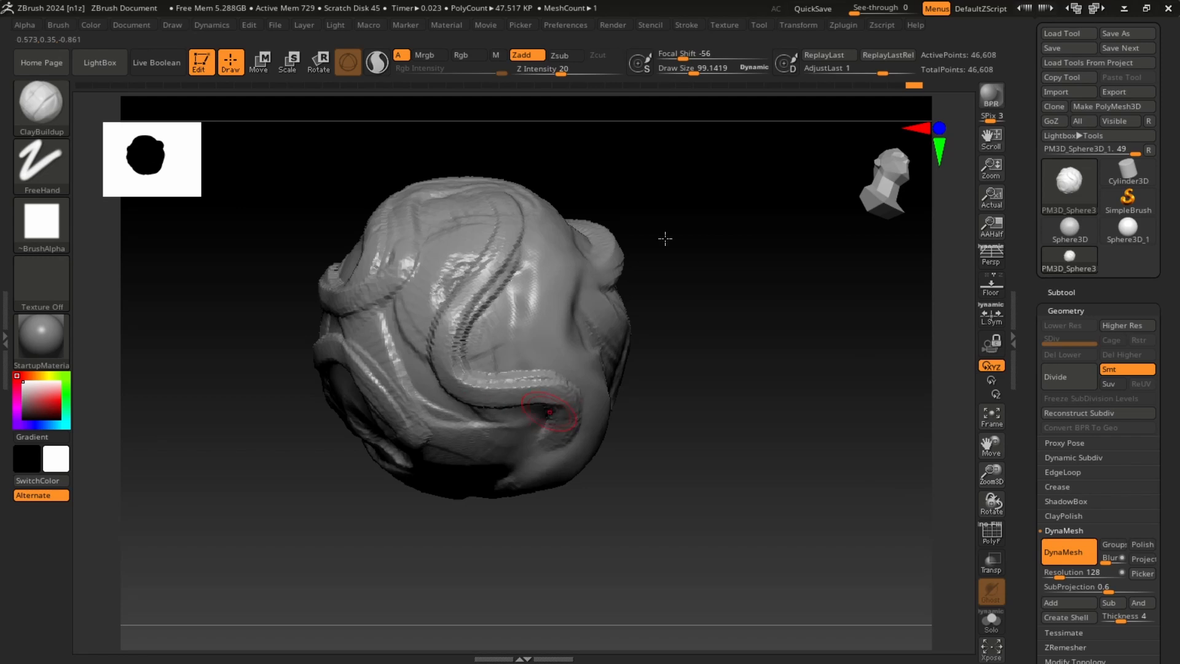
{"action": "mouse_move", "coordinate": [664, 239]}
{"action": "left_mouse_down"}
{"action": "mouse_move", "coordinate": [719, 227]}
{"action": "mouse_move", "coordinate": [698, 206]}
{"action": "mouse_move", "coordinate": [714, 215]}
{"action": "mouse_move", "coordinate": [536, 319]}
{"action": "left_mouse_up"}
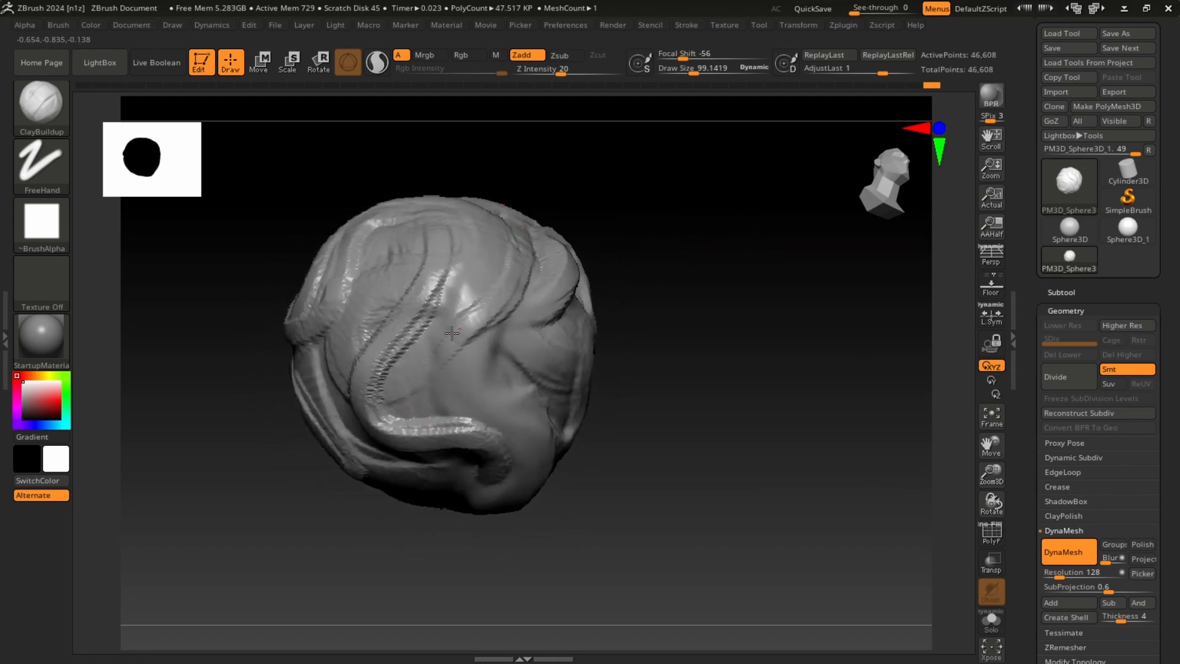
- Set the draw size to about 175 and carve a large round hollow with a raised rim beside the smoothed area
{"action": "mouse_move", "coordinate": [644, 256]}
{"action": "left_mouse_down"}
{"action": "mouse_move", "coordinate": [764, 235]}
{"action": "mouse_move", "coordinate": [740, 221]}
{"action": "mouse_move", "coordinate": [571, 307]}
{"action": "mouse_move", "coordinate": [600, 308]}
{"action": "mouse_move", "coordinate": [659, 234]}
{"action": "mouse_move", "coordinate": [709, 236]}
{"action": "mouse_move", "coordinate": [636, 263]}
{"action": "left_mouse_up"}
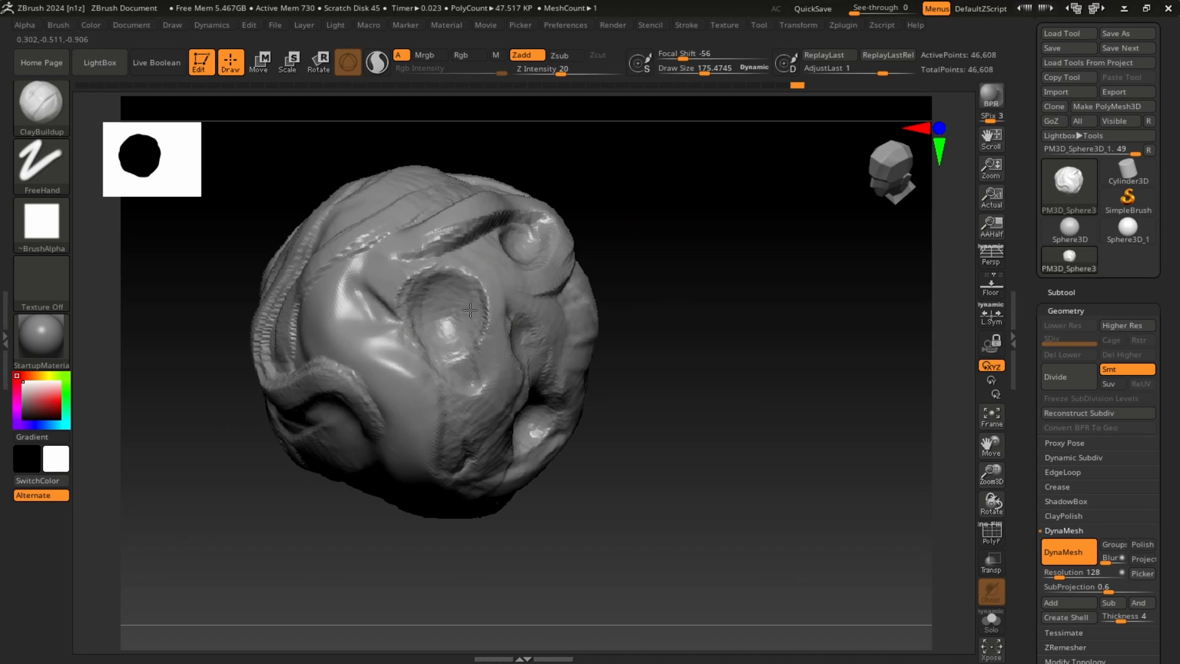
{"action": "mouse_move", "coordinate": [707, 238]}
{"action": "left_mouse_down"}
{"action": "mouse_move", "coordinate": [730, 256]}
{"action": "mouse_move", "coordinate": [716, 256]}
{"action": "mouse_move", "coordinate": [713, 279]}
{"action": "mouse_move", "coordinate": [712, 244]}
{"action": "mouse_move", "coordinate": [713, 303]}
{"action": "mouse_move", "coordinate": [703, 264]}
{"action": "left_mouse_up"}
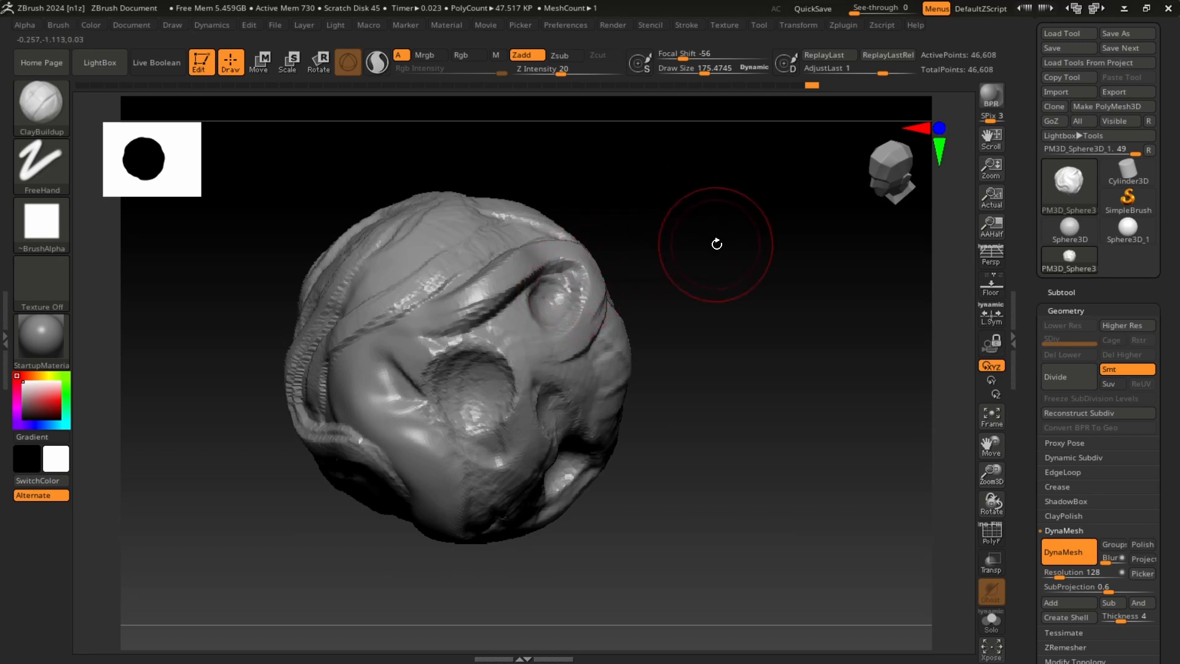
{"action": "mouse_move", "coordinate": [717, 244]}
{"action": "left_mouse_down"}
{"action": "mouse_move", "coordinate": [740, 246]}
{"action": "mouse_move", "coordinate": [644, 244]}
{"action": "left_mouse_up"}
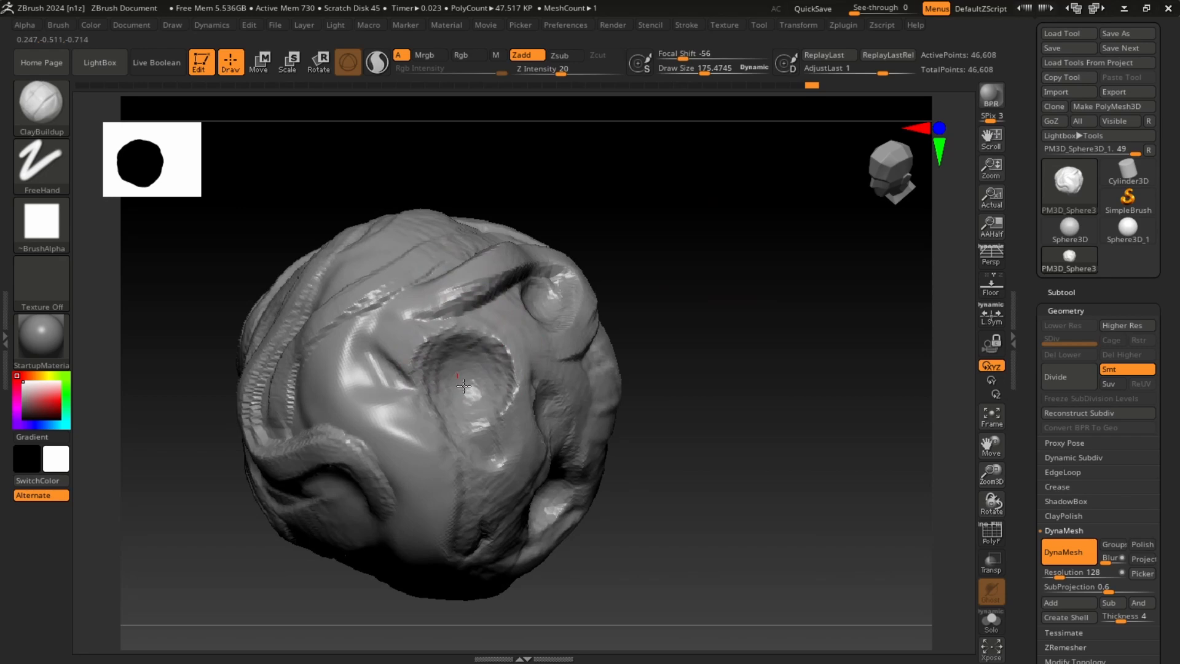
- Sculpt wide flowing ridges between the hooked ridge and the large round hollow, and deepen the creases beside them
{"action": "mouse_move", "coordinate": [701, 253]}
{"action": "left_mouse_down"}
{"action": "mouse_move", "coordinate": [745, 268]}
{"action": "mouse_move", "coordinate": [787, 203]}
{"action": "mouse_move", "coordinate": [638, 279]}
{"action": "left_mouse_up"}
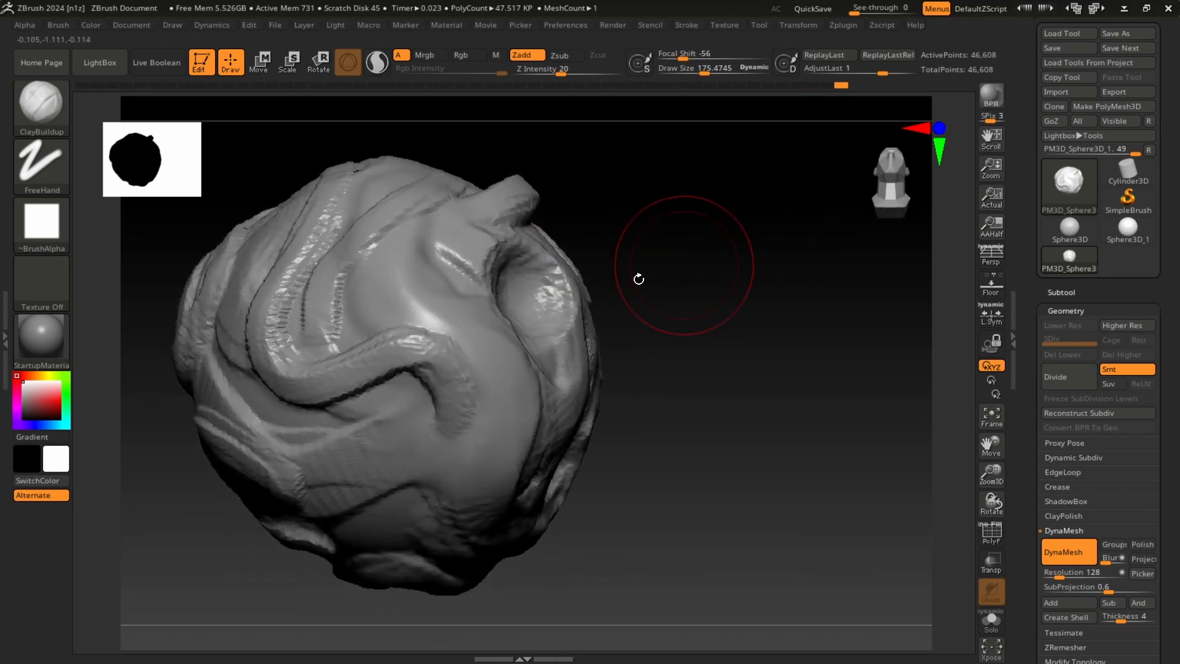
{"action": "left_click_drag", "start_coordinate": [482, 382], "coordinate": [477, 477]}
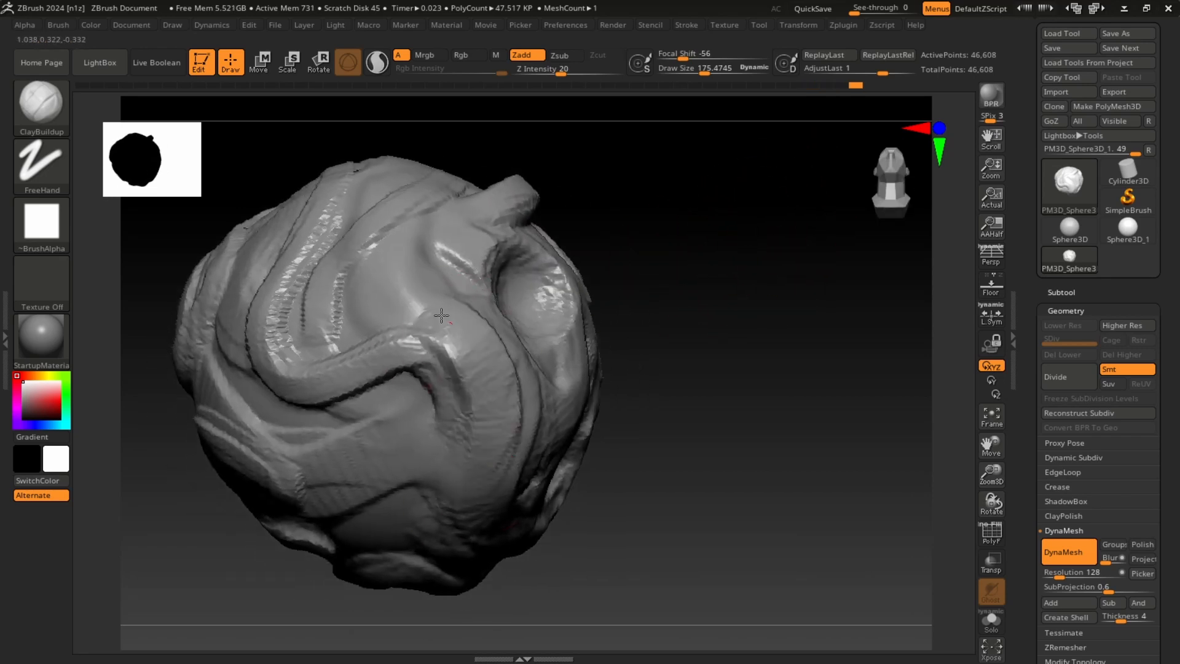
{"action": "mouse_move", "coordinate": [441, 315]}
{"action": "left_mouse_down"}
{"action": "mouse_move", "coordinate": [449, 203]}
{"action": "mouse_move", "coordinate": [470, 359]}
{"action": "mouse_move", "coordinate": [430, 483]}
{"action": "mouse_move", "coordinate": [360, 416]}
{"action": "mouse_move", "coordinate": [430, 467]}
{"action": "mouse_move", "coordinate": [510, 394]}
{"action": "mouse_move", "coordinate": [504, 369]}
{"action": "mouse_move", "coordinate": [477, 348]}
{"action": "left_mouse_up"}
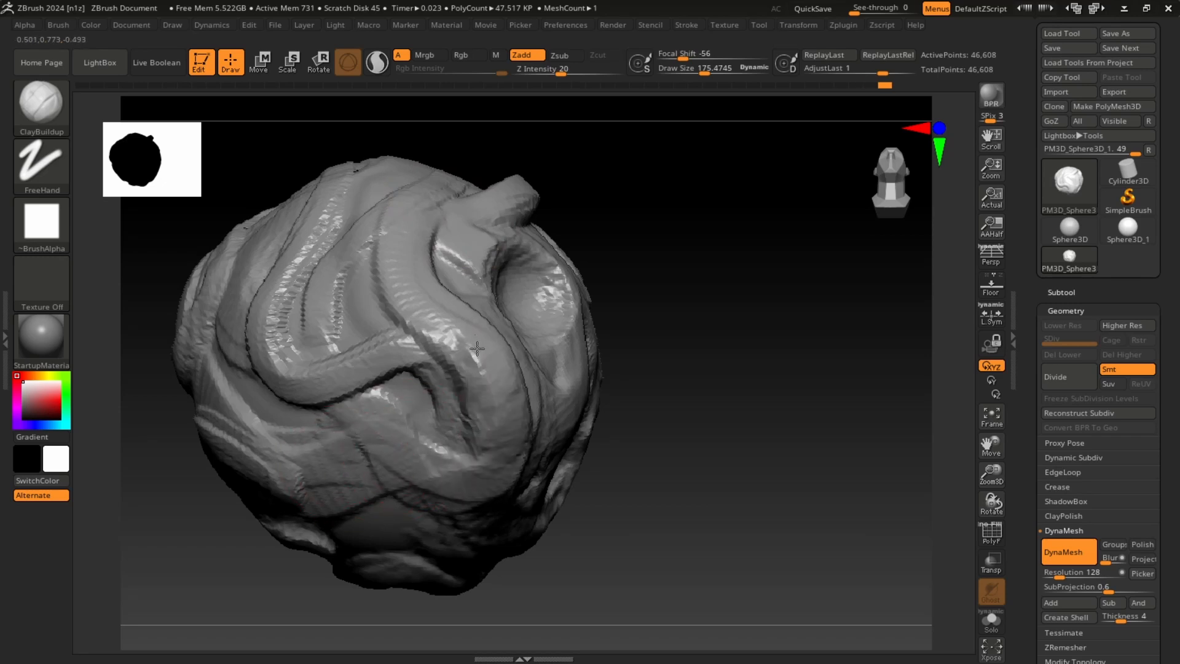
{"action": "mouse_move", "coordinate": [419, 290]}
{"action": "left_mouse_down"}
{"action": "mouse_move", "coordinate": [474, 179]}
{"action": "mouse_move", "coordinate": [502, 346]}
{"action": "left_mouse_up"}
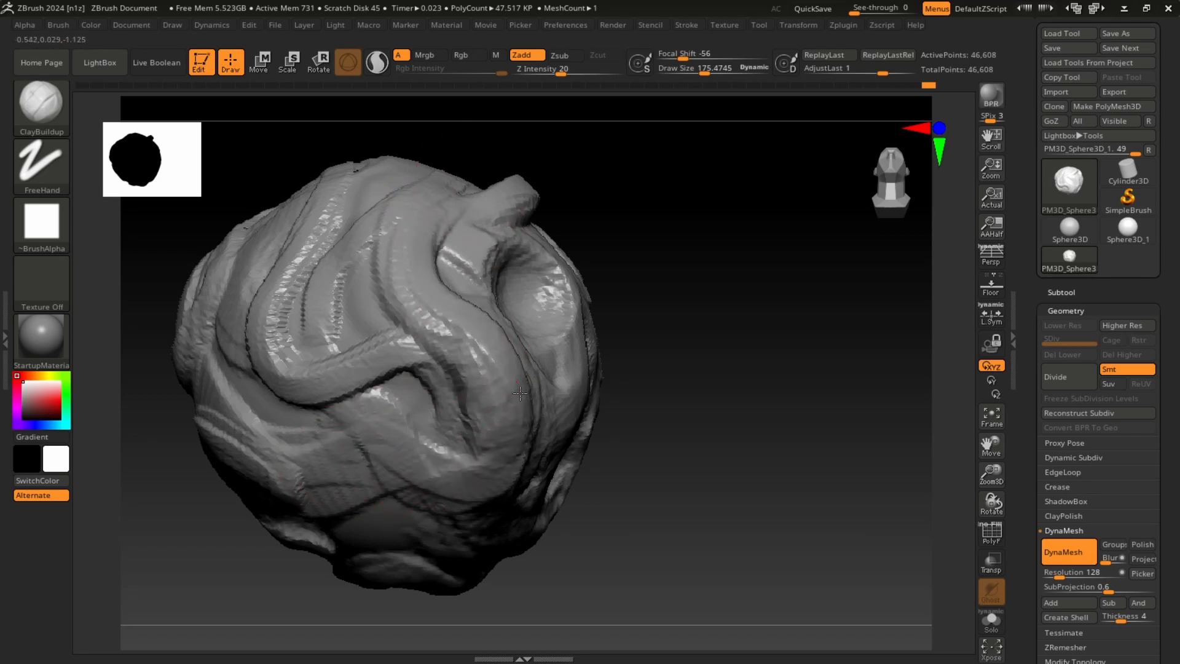
- Wrap broad clay ridges around the small deep hollow and below the upper round hollow, linking the two
{"action": "mouse_move", "coordinate": [763, 280]}
{"action": "left_mouse_down"}
{"action": "mouse_move", "coordinate": [758, 227]}
{"action": "mouse_move", "coordinate": [687, 194]}
{"action": "mouse_move", "coordinate": [735, 197]}
{"action": "mouse_move", "coordinate": [679, 176]}
{"action": "left_mouse_up"}
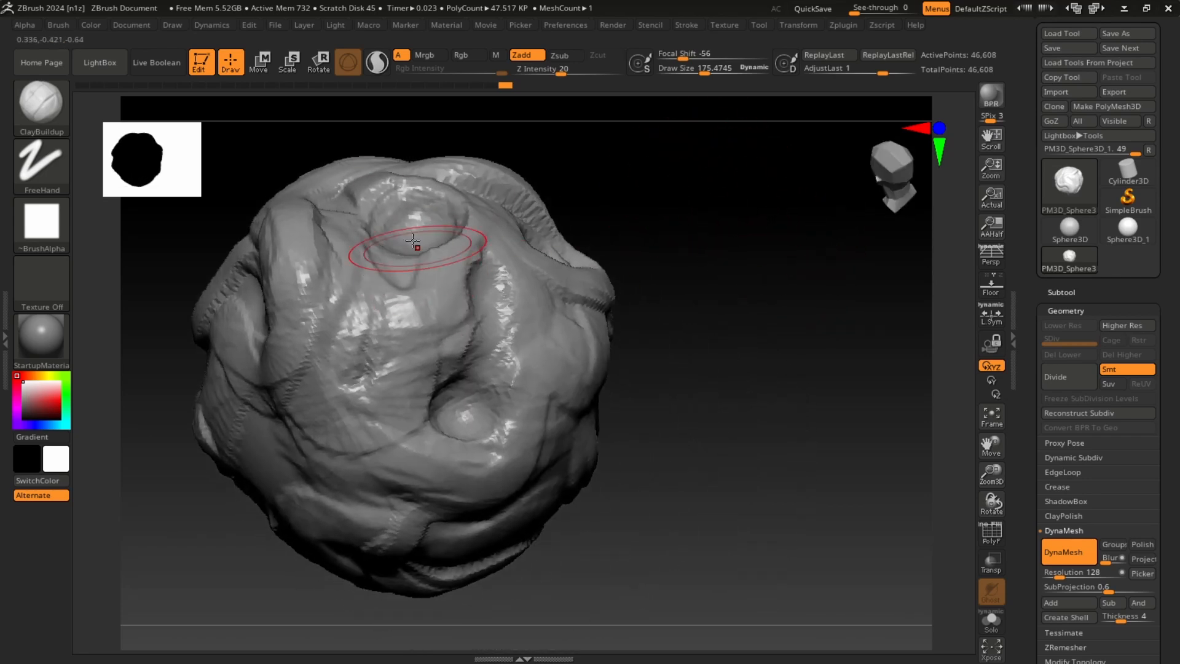
{"action": "mouse_move", "coordinate": [499, 310]}
{"action": "left_mouse_down"}
{"action": "mouse_move", "coordinate": [546, 438]}
{"action": "mouse_move", "coordinate": [495, 461]}
{"action": "left_mouse_up"}
{"action": "mouse_move", "coordinate": [564, 396]}
{"action": "left_mouse_down"}
{"action": "mouse_move", "coordinate": [564, 344]}
{"action": "mouse_move", "coordinate": [371, 252]}
{"action": "mouse_move", "coordinate": [376, 235]}
{"action": "mouse_move", "coordinate": [384, 280]}
{"action": "left_mouse_up"}
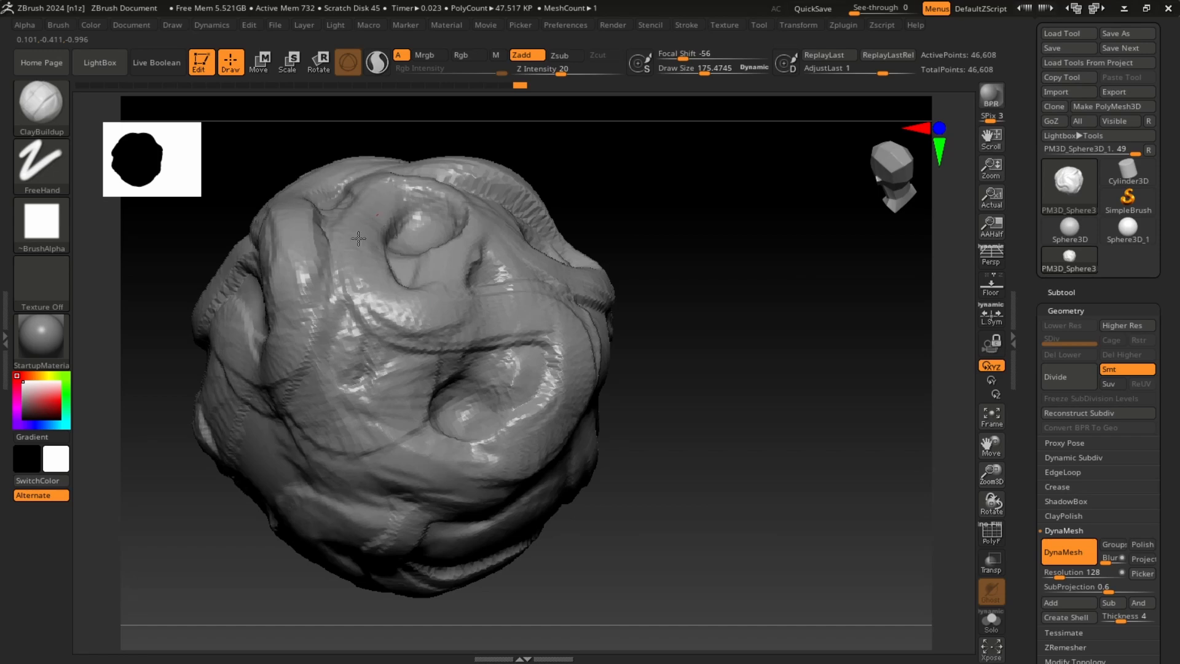
{"action": "mouse_move", "coordinate": [359, 238]}
{"action": "left_mouse_down"}
{"action": "mouse_move", "coordinate": [382, 275]}
{"action": "mouse_move", "coordinate": [434, 310]}
{"action": "mouse_move", "coordinate": [358, 259]}
{"action": "mouse_move", "coordinate": [538, 299]}
{"action": "left_mouse_up"}
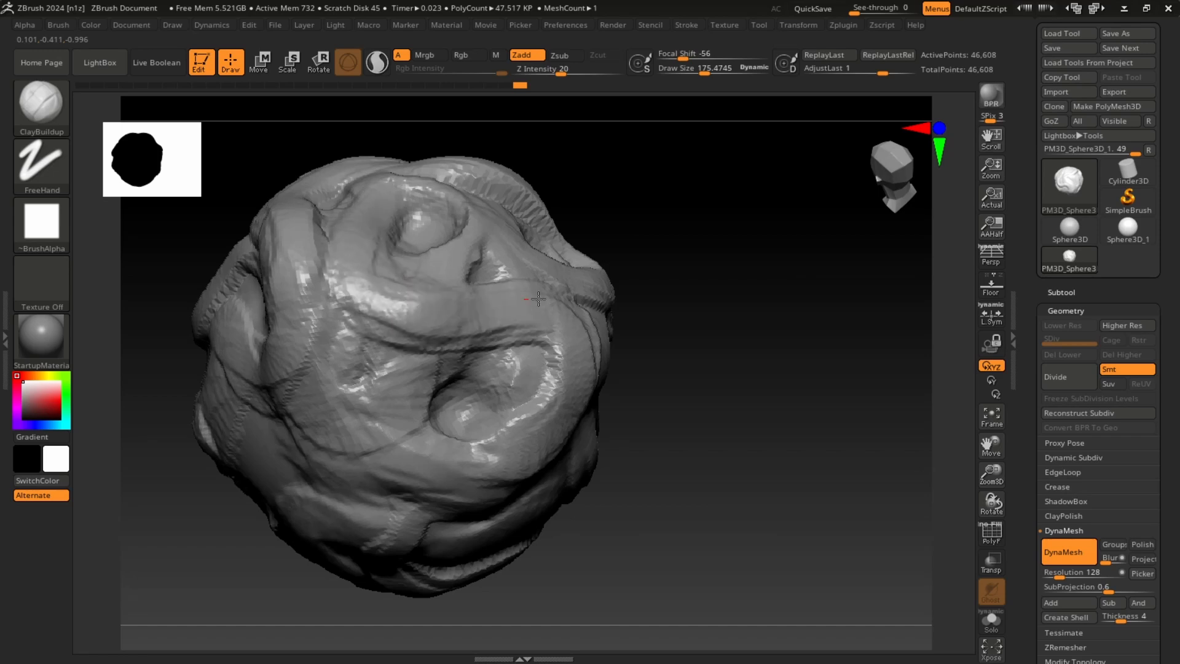
{"action": "mouse_move", "coordinate": [743, 256]}
{"action": "left_mouse_down"}
{"action": "mouse_move", "coordinate": [737, 190]}
{"action": "mouse_move", "coordinate": [719, 224]}
{"action": "left_mouse_up"}
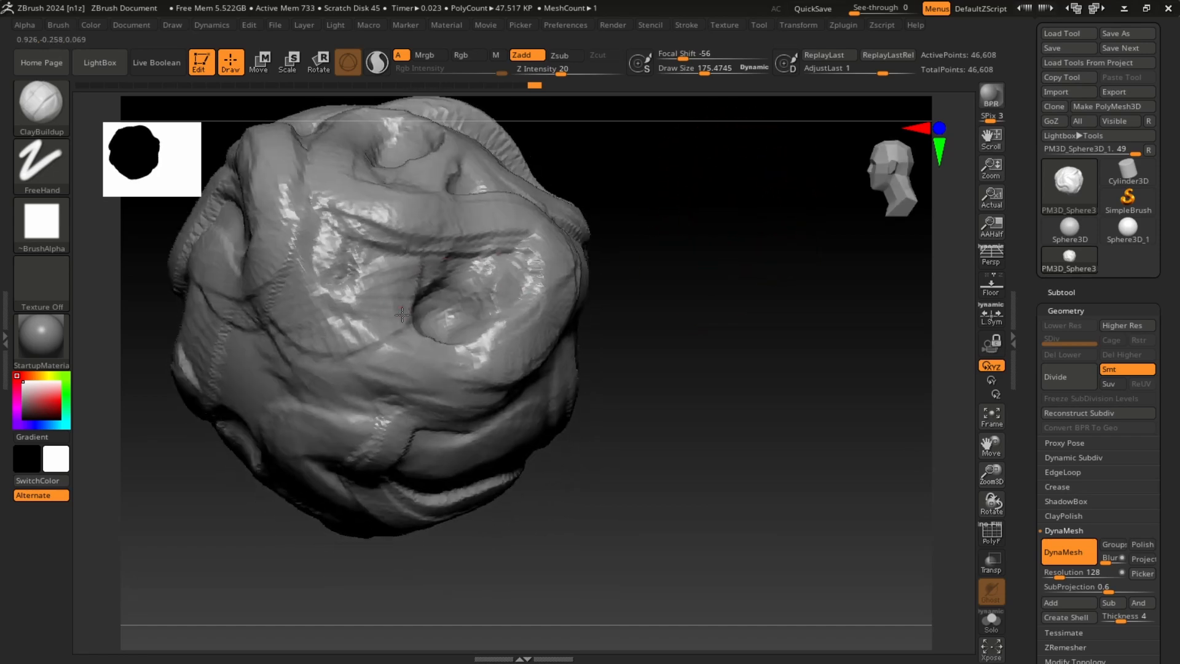
- Remesh the sculpt with DynaMesh and deepen the large round hollow using a draw size of about 104
{"action": "mouse_move", "coordinate": [402, 314]}
{"action": "left_mouse_down", "text": "alt"}
{"action": "mouse_move", "coordinate": [418, 287]}
{"action": "mouse_move", "coordinate": [396, 326]}
{"action": "mouse_move", "coordinate": [437, 363]}
{"action": "mouse_move", "coordinate": [405, 335]}
{"action": "left_mouse_up", "text": "alt"}
{"action": "mouse_move", "coordinate": [744, 344]}
{"action": "left_mouse_down", "text": "alt"}
{"action": "mouse_move", "coordinate": [748, 307]}
{"action": "mouse_move", "coordinate": [790, 332]}
{"action": "mouse_move", "coordinate": [735, 367]}
{"action": "left_mouse_up", "text": "alt"}
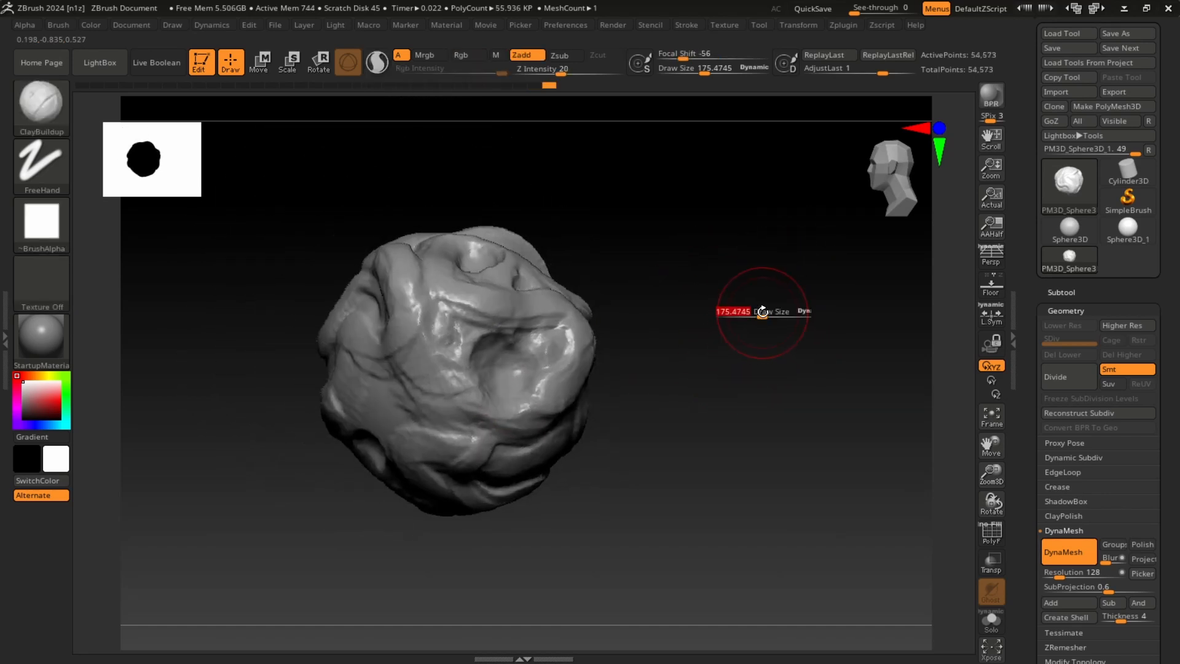
{"action": "left_click_drag", "start_coordinate": [748, 319], "coordinate": [814, 298], "text": "alt"}
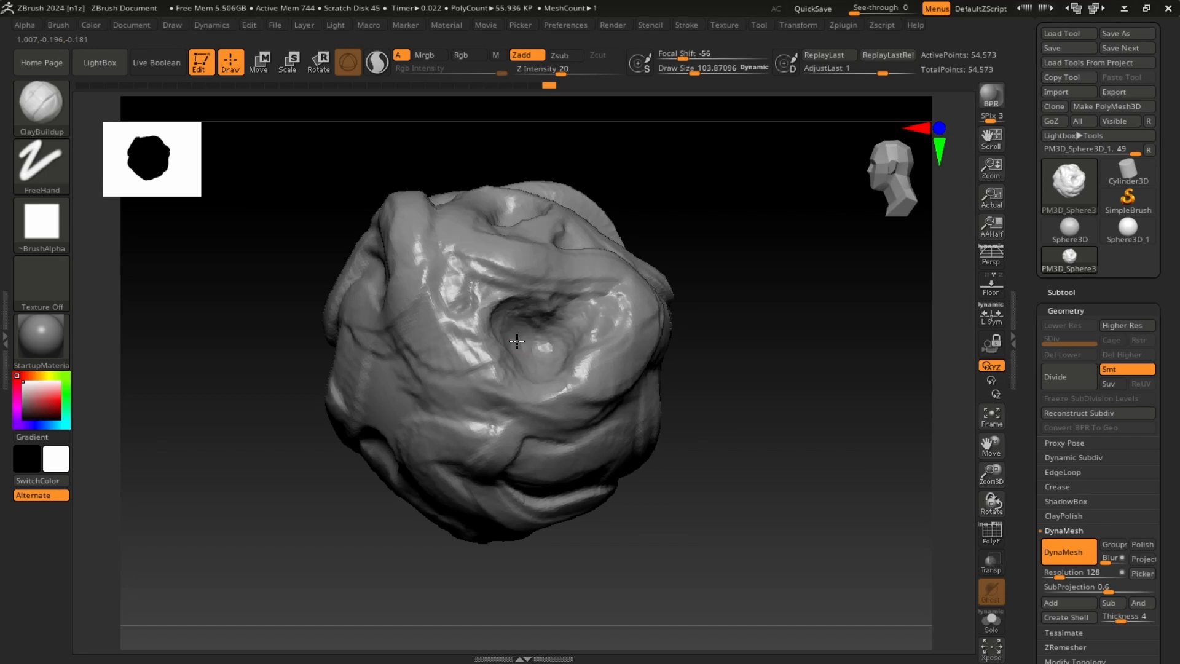
{"action": "mouse_move", "coordinate": [790, 282]}
{"action": "left_mouse_down"}
{"action": "mouse_move", "coordinate": [832, 274]}
{"action": "mouse_move", "coordinate": [829, 298]}
{"action": "mouse_move", "coordinate": [788, 285]}
{"action": "mouse_move", "coordinate": [851, 322]}
{"action": "mouse_move", "coordinate": [820, 316]}
{"action": "mouse_move", "coordinate": [639, 351]}
{"action": "mouse_move", "coordinate": [772, 308]}
{"action": "mouse_move", "coordinate": [579, 384]}
{"action": "left_mouse_up"}
{"action": "key", "text": "s"}
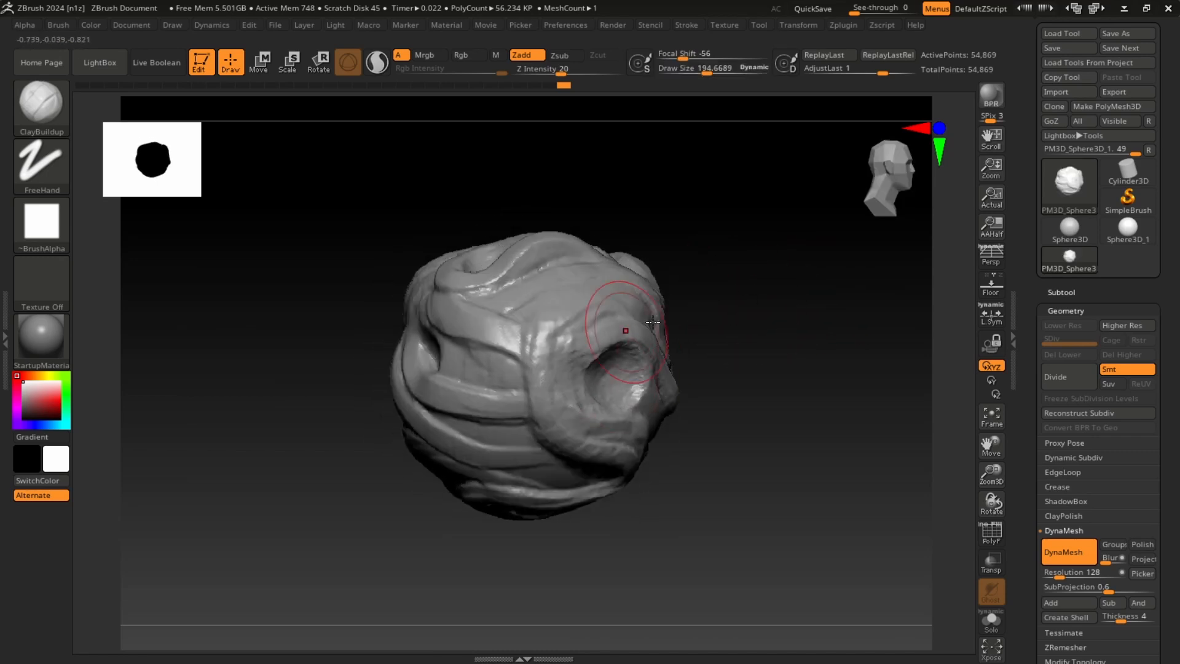
- Set the draw size to about 297 and sculpt the surface around the round hollow with broad clay strokes
{"action": "mouse_move", "coordinate": [741, 282]}
{"action": "left_mouse_down", "text": "alt"}
{"action": "mouse_move", "coordinate": [703, 258]}
{"action": "mouse_move", "coordinate": [722, 260]}
{"action": "left_mouse_up", "text": "alt"}
{"action": "key", "text": "s"}
{"action": "left_click_drag", "start_coordinate": [723, 259], "coordinate": [681, 294]}
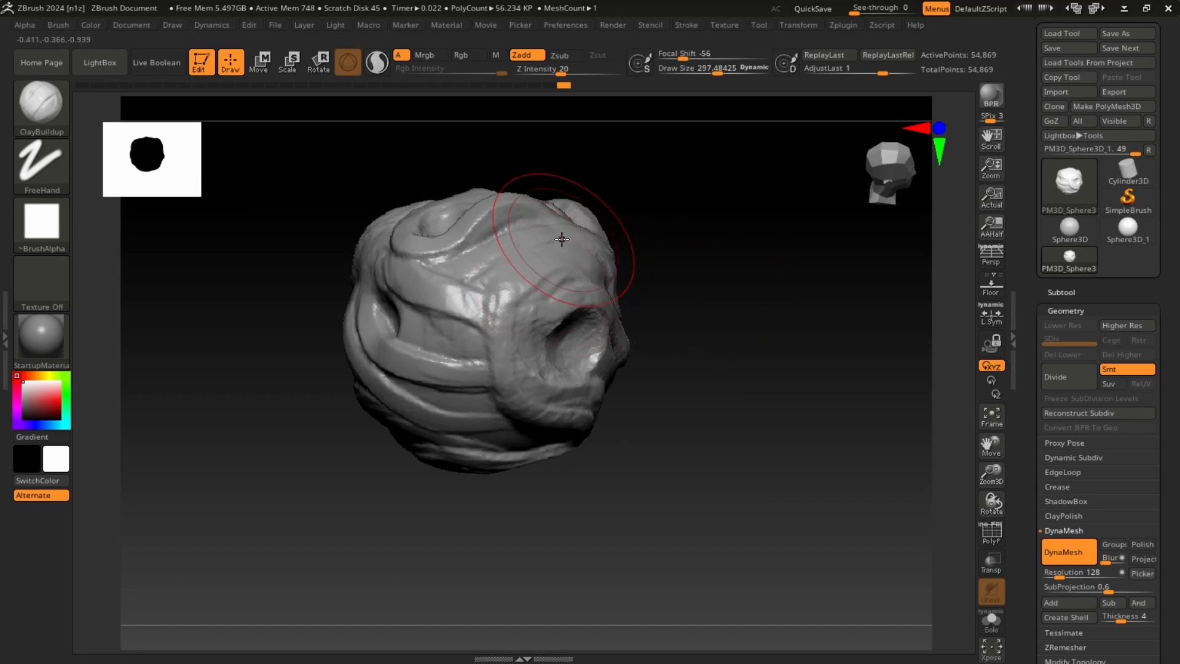
{"action": "key", "text": "s"}
{"action": "mouse_move", "coordinate": [561, 241]}
{"action": "left_mouse_down"}
{"action": "mouse_move", "coordinate": [524, 261]}
{"action": "mouse_move", "coordinate": [584, 417]}
{"action": "mouse_move", "coordinate": [515, 301]}
{"action": "mouse_move", "coordinate": [534, 230]}
{"action": "mouse_move", "coordinate": [521, 231]}
{"action": "mouse_move", "coordinate": [544, 288]}
{"action": "mouse_move", "coordinate": [491, 384]}
{"action": "mouse_move", "coordinate": [553, 412]}
{"action": "left_mouse_up"}
- Set the draw size to about 146 and build up a rounded S-shaped ridge curling around the shallow round hollow
{"action": "key", "text": "s"}
{"action": "left_click_drag", "start_coordinate": [731, 283], "coordinate": [697, 209]}
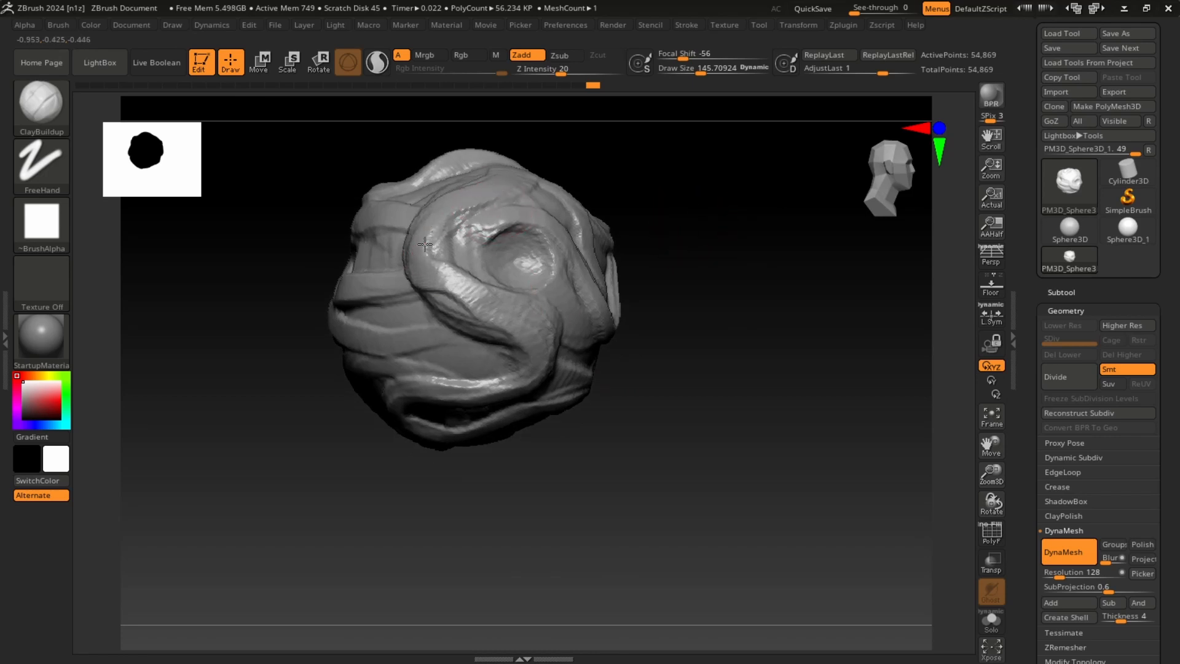
{"action": "left_click_drag", "start_coordinate": [442, 279], "coordinate": [513, 314]}
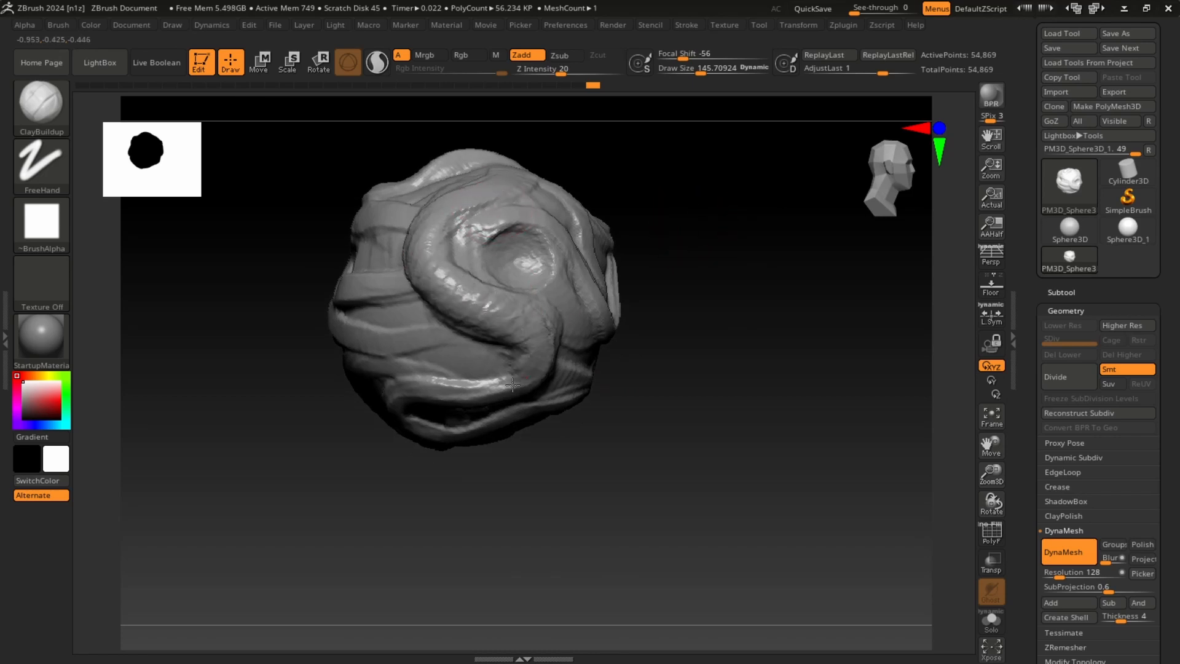
{"action": "mouse_move", "coordinate": [713, 201]}
{"action": "left_mouse_down", "text": "alt"}
{"action": "mouse_move", "coordinate": [738, 247]}
{"action": "mouse_move", "coordinate": [759, 237]}
{"action": "mouse_move", "coordinate": [748, 212]}
{"action": "left_mouse_up", "text": "alt"}
{"action": "mouse_move", "coordinate": [570, 284]}
{"action": "left_mouse_down"}
{"action": "mouse_move", "coordinate": [538, 341]}
{"action": "mouse_move", "coordinate": [424, 407]}
{"action": "mouse_move", "coordinate": [549, 393]}
{"action": "mouse_move", "coordinate": [628, 429]}
{"action": "left_mouse_up"}
- Thicken the wavy ridge above the small hollow into a continuous rounded band
{"action": "left_click_drag", "start_coordinate": [729, 314], "coordinate": [726, 218]}
{"action": "mouse_move", "coordinate": [738, 252]}
{"action": "left_mouse_down", "text": "alt"}
{"action": "mouse_move", "coordinate": [748, 244]}
{"action": "mouse_move", "coordinate": [737, 232]}
{"action": "left_mouse_up", "text": "alt"}
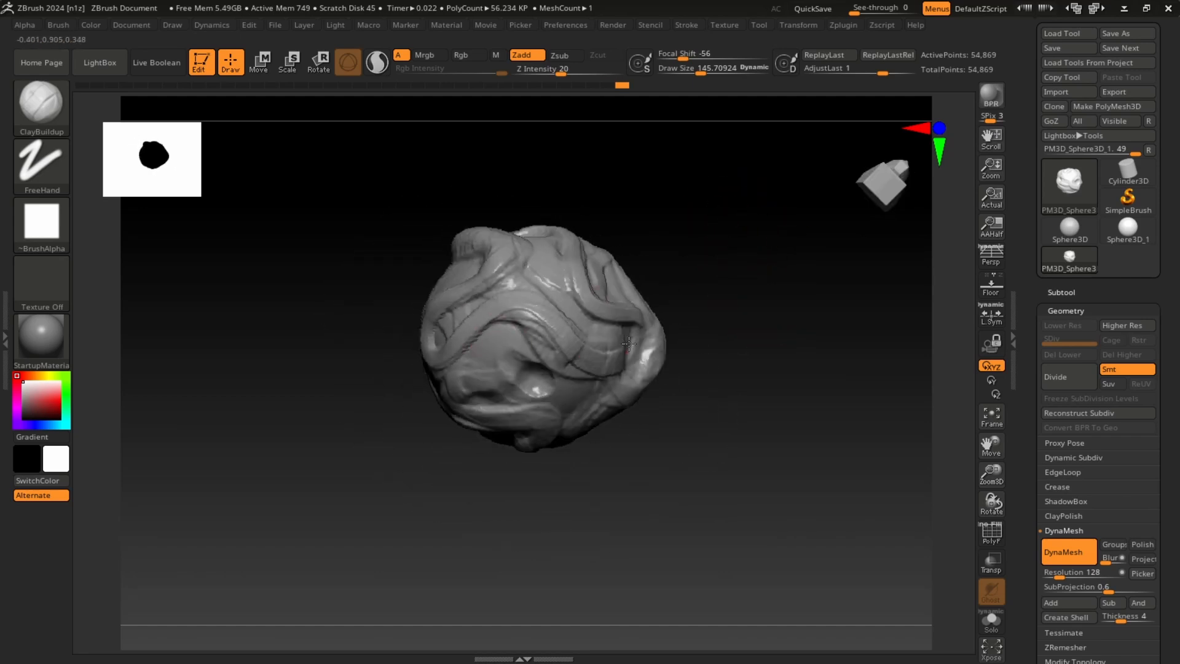
{"action": "left_click_drag", "start_coordinate": [591, 365], "coordinate": [487, 308]}
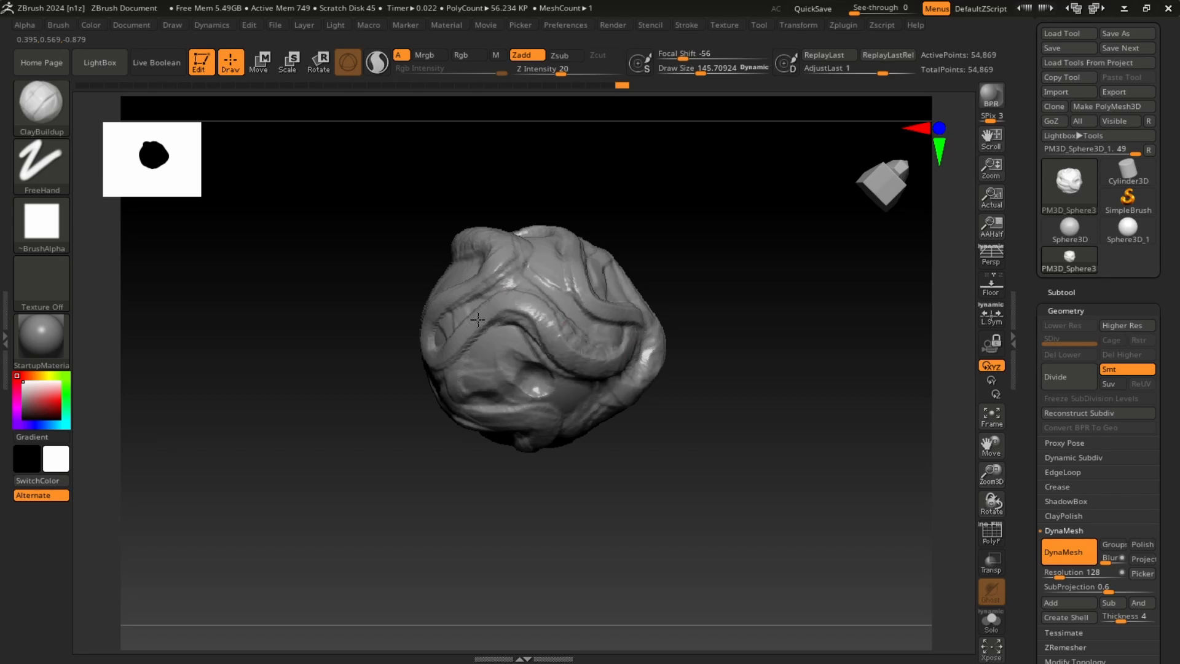
{"action": "left_click_drag", "start_coordinate": [582, 362], "coordinate": [602, 368]}
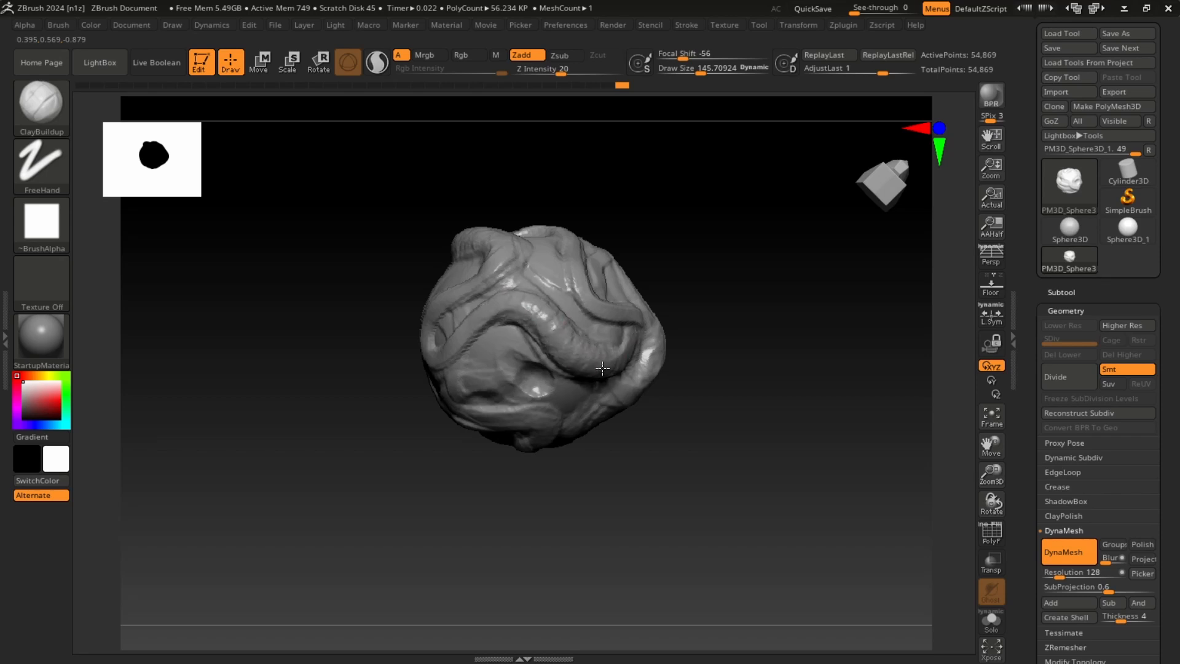
- Build up the broad bands beside the wavy ridge and fatten the S-shaped ridge that bends below the small oval hollow
{"action": "left_click_drag", "start_coordinate": [673, 283], "coordinate": [516, 280]}
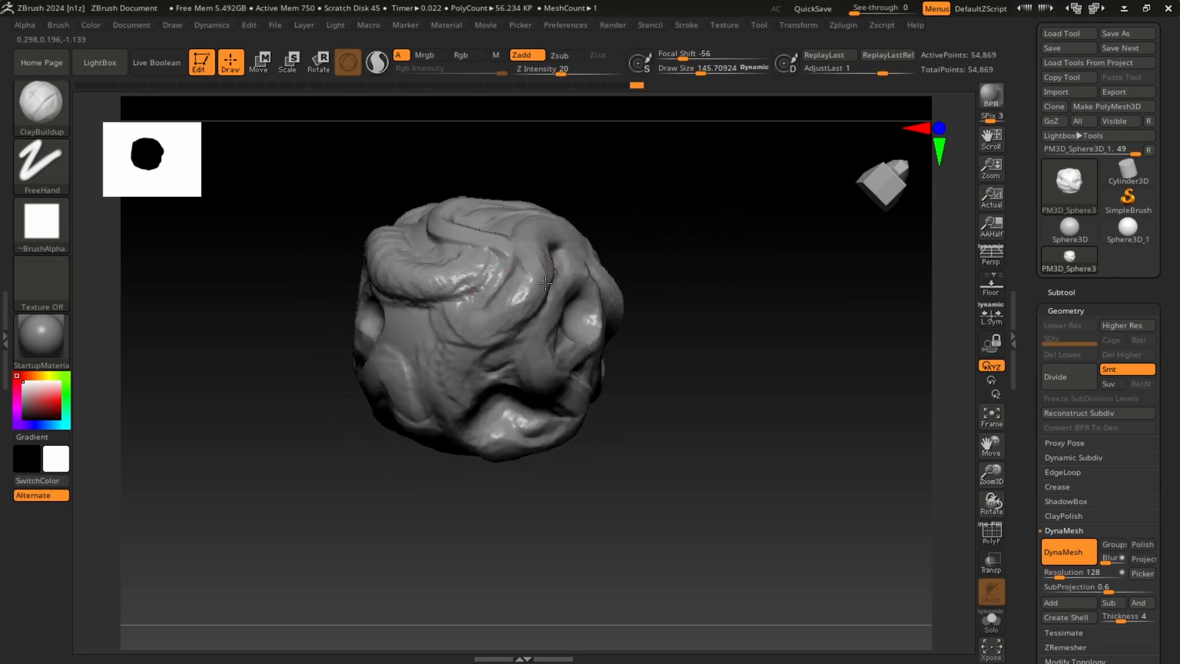
{"action": "mouse_move", "coordinate": [606, 250]}
{"action": "left_mouse_down"}
{"action": "mouse_move", "coordinate": [640, 260]}
{"action": "mouse_move", "coordinate": [590, 261]}
{"action": "left_mouse_up"}
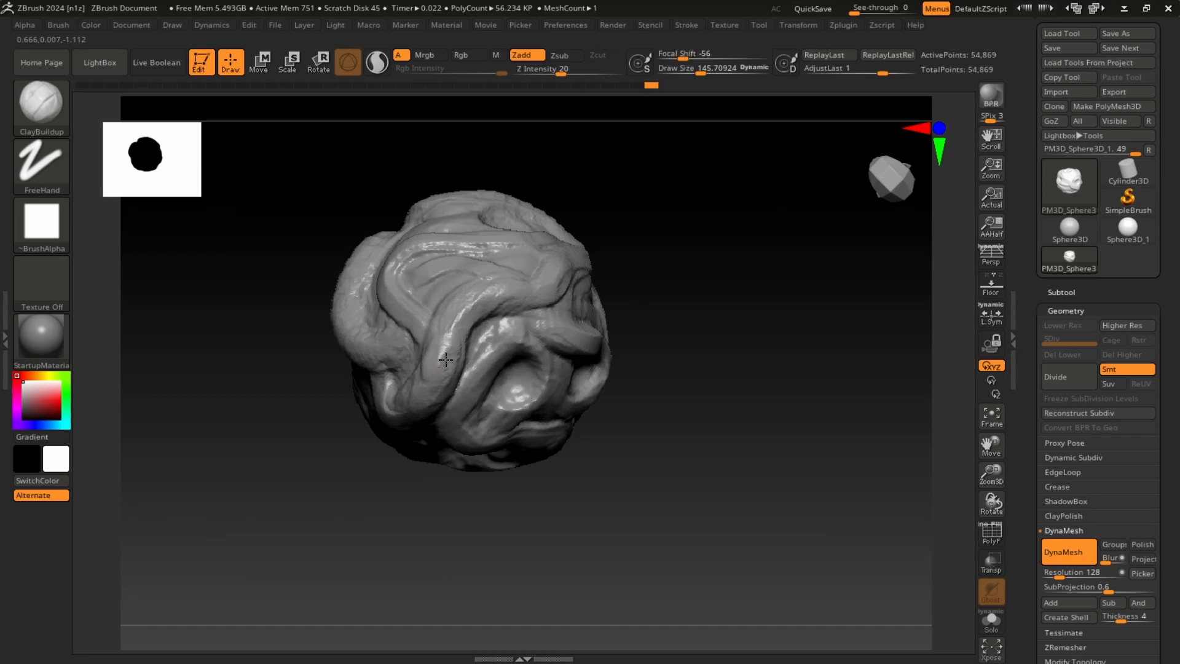
{"action": "left_click_drag", "start_coordinate": [661, 227], "coordinate": [682, 320]}
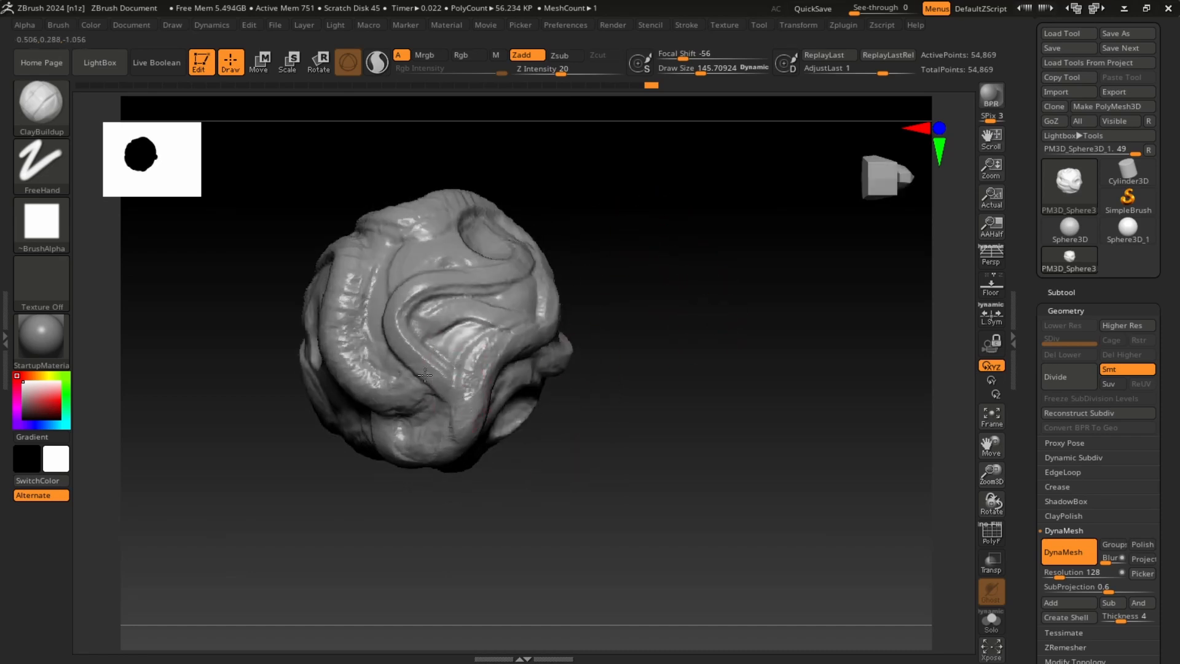
{"action": "left_click_drag", "start_coordinate": [395, 346], "coordinate": [421, 290]}
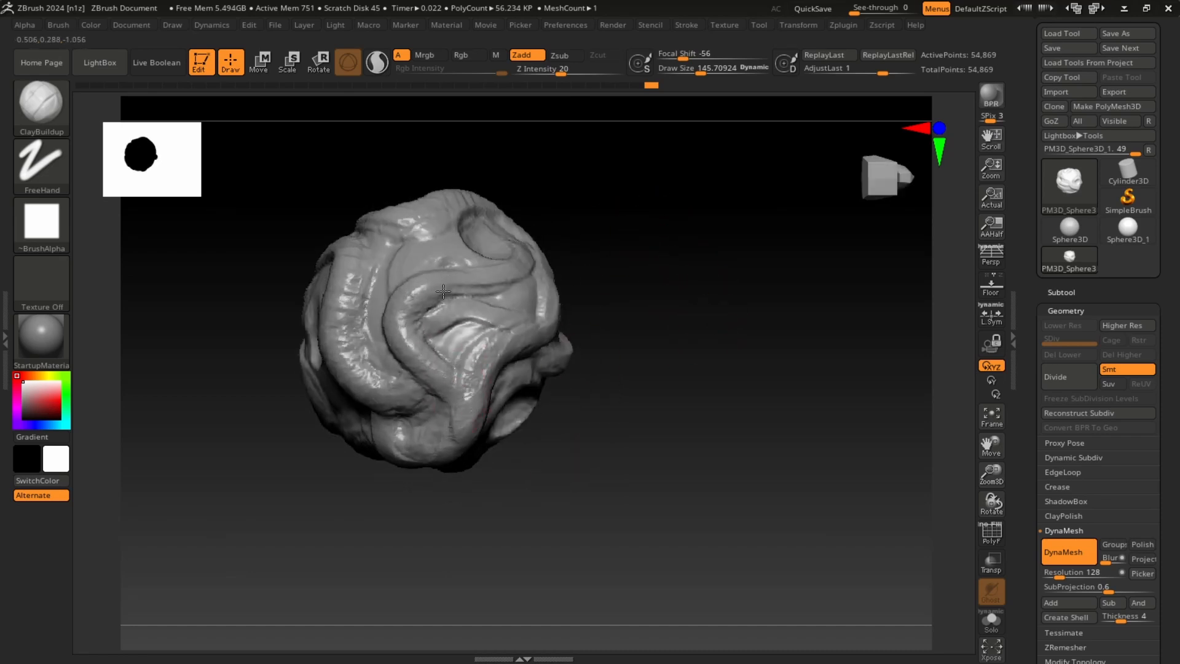
{"action": "left_click_drag", "start_coordinate": [508, 278], "coordinate": [462, 280]}
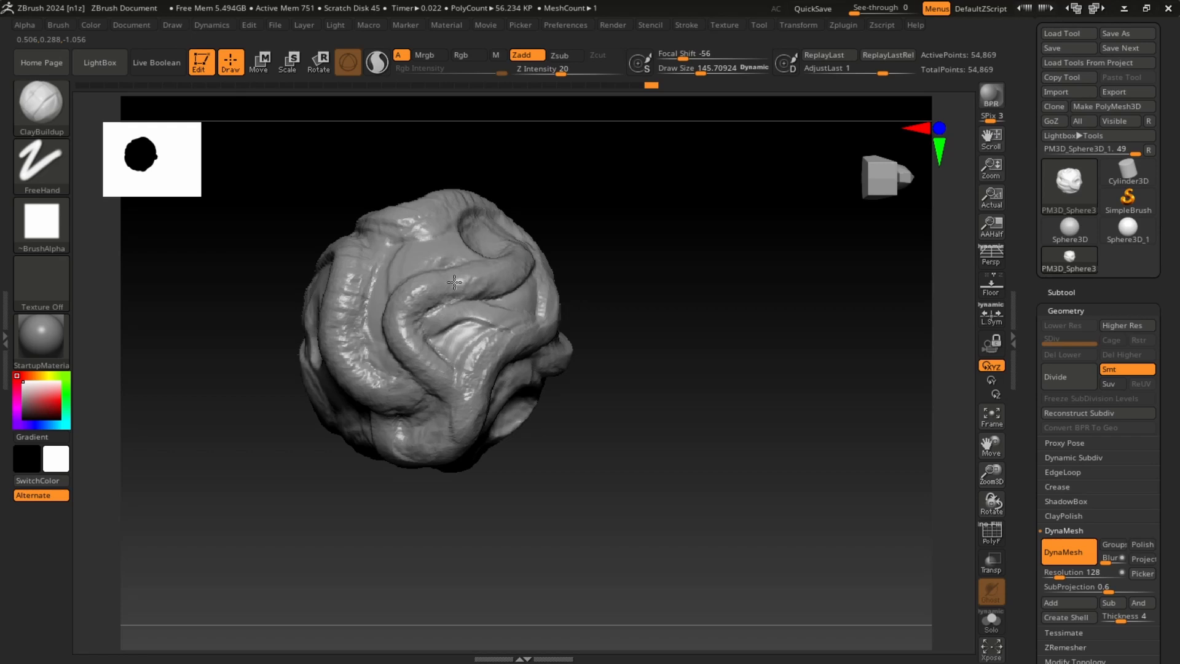
- Round the S-shaped ridge along its lower bend and blend its end into the neighbouring thick fold
{"action": "mouse_move", "coordinate": [683, 226]}
{"action": "left_mouse_down", "text": "alt"}
{"action": "mouse_move", "coordinate": [711, 258]}
{"action": "mouse_move", "coordinate": [760, 269]}
{"action": "mouse_move", "coordinate": [487, 272]}
{"action": "left_mouse_up", "text": "alt"}
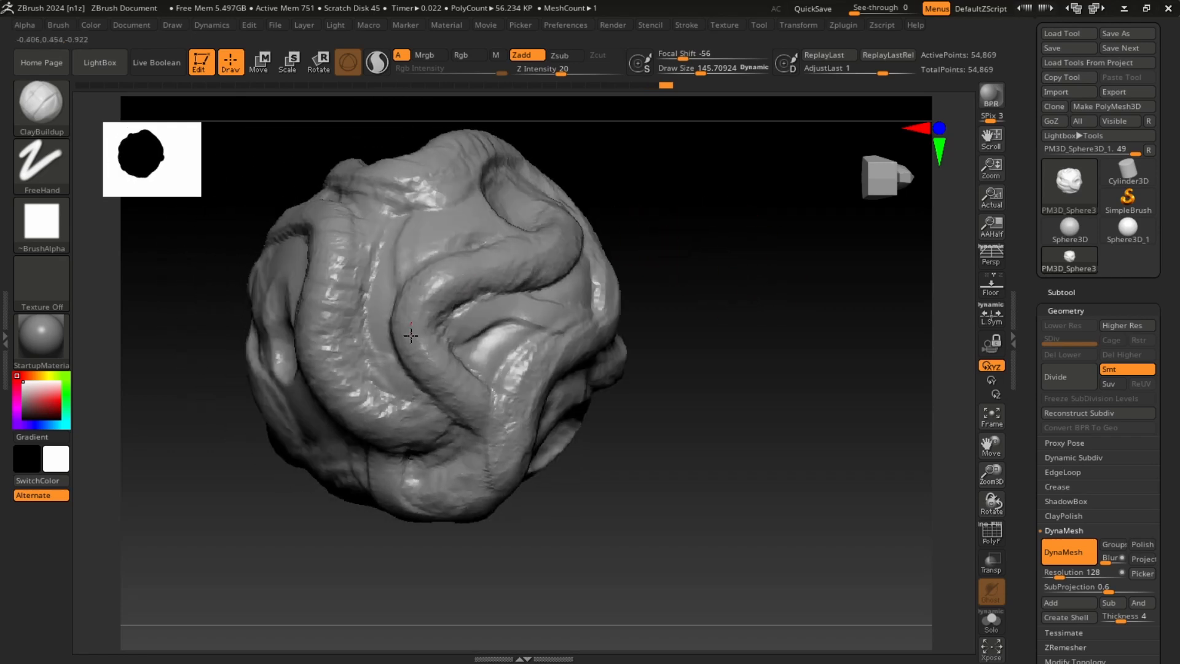
{"action": "left_click_drag", "start_coordinate": [731, 221], "coordinate": [488, 290]}
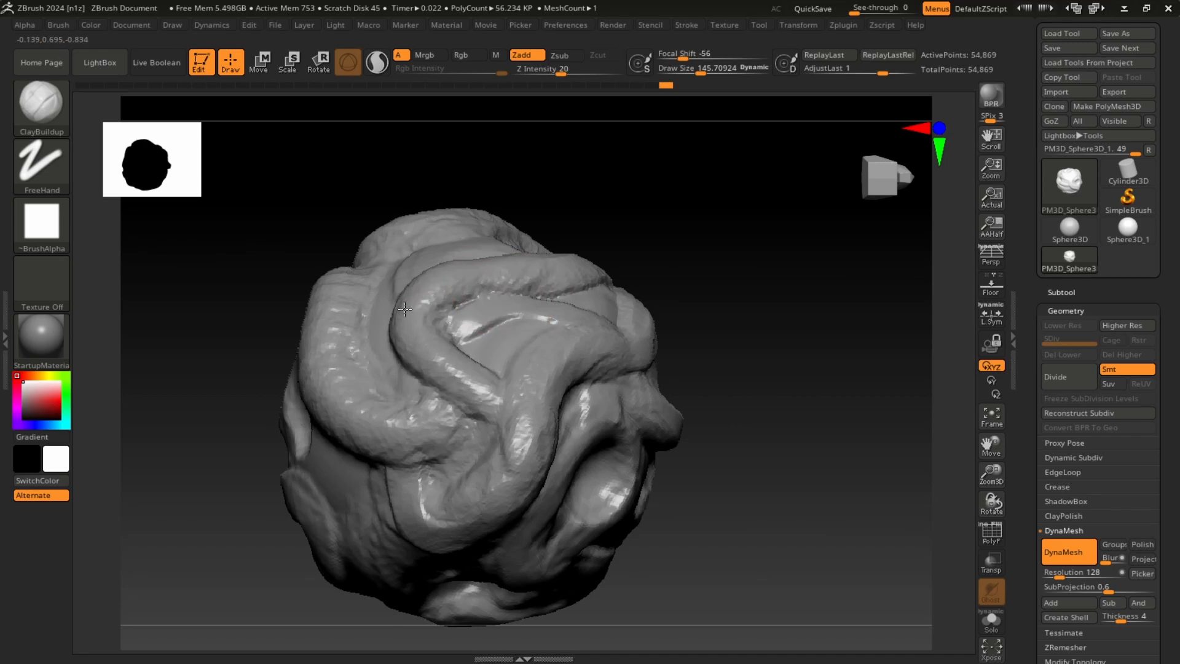
{"action": "mouse_move", "coordinate": [443, 374]}
{"action": "left_mouse_down"}
{"action": "mouse_move", "coordinate": [503, 400]}
{"action": "mouse_move", "coordinate": [516, 452]}
{"action": "left_mouse_up"}
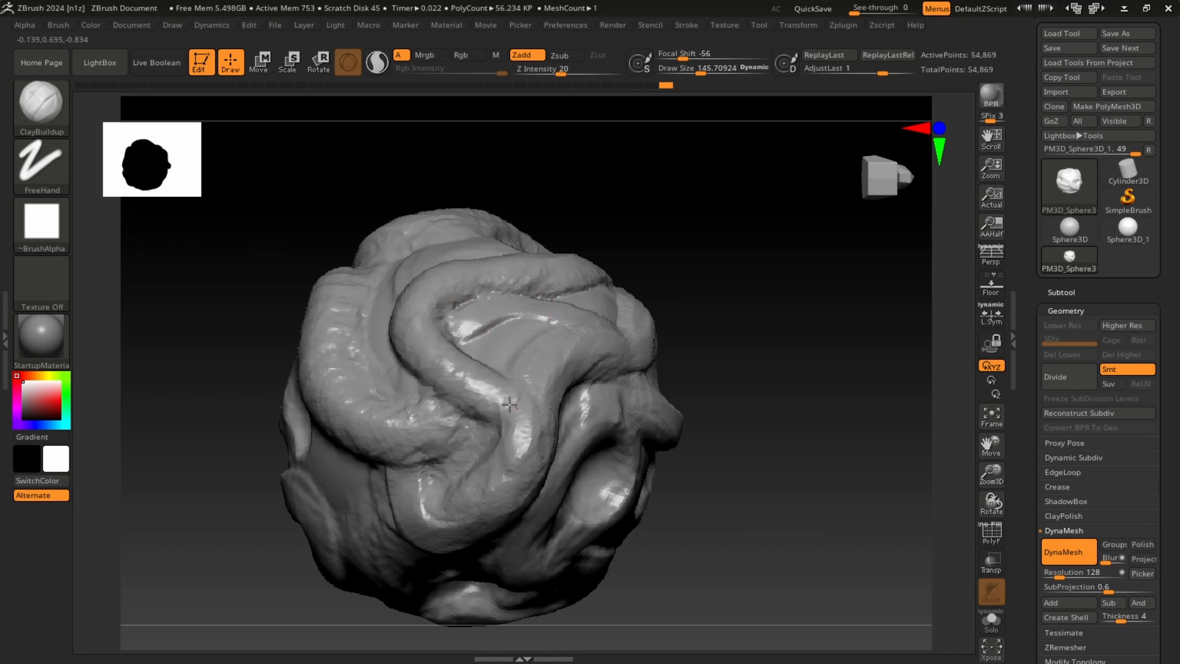
{"action": "left_click_drag", "start_coordinate": [501, 411], "coordinate": [441, 394]}
- Raise the hooked ridge arching over the shallow hollow and continue it down the hollow's outer side
{"action": "left_click_drag", "start_coordinate": [692, 250], "coordinate": [769, 284]}
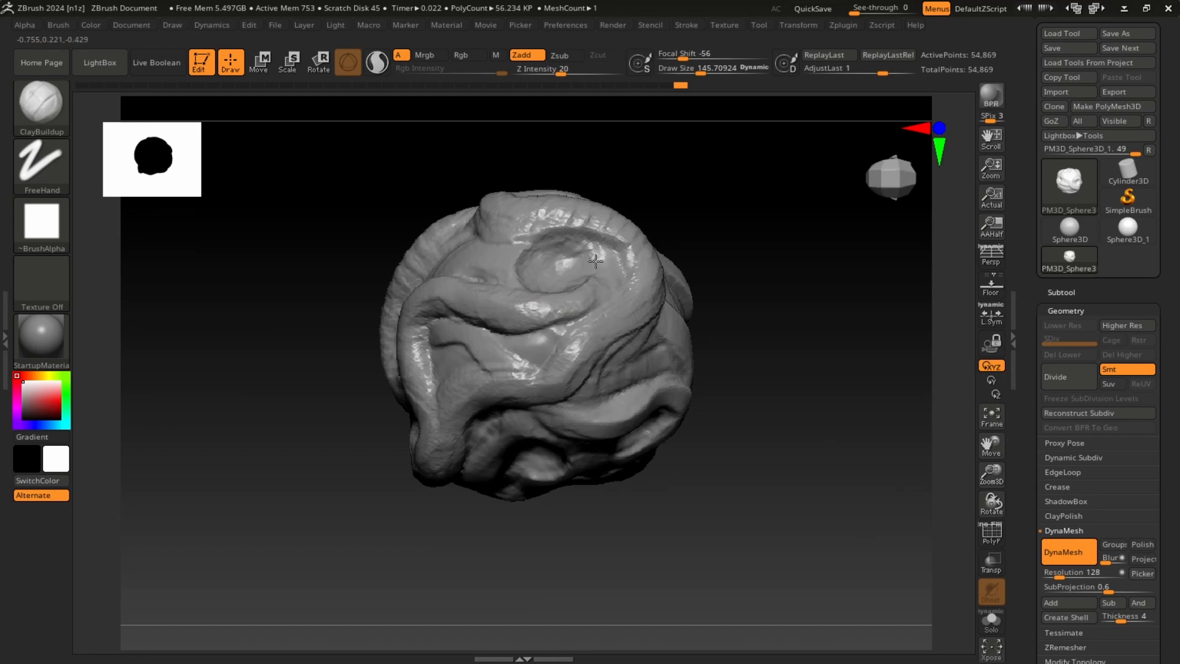
{"action": "mouse_move", "coordinate": [588, 254]}
{"action": "left_mouse_down"}
{"action": "mouse_move", "coordinate": [523, 258]}
{"action": "mouse_move", "coordinate": [583, 254]}
{"action": "left_mouse_up"}
{"action": "left_click_drag", "start_coordinate": [732, 203], "coordinate": [689, 228]}
{"action": "left_click_drag", "start_coordinate": [566, 213], "coordinate": [570, 225]}
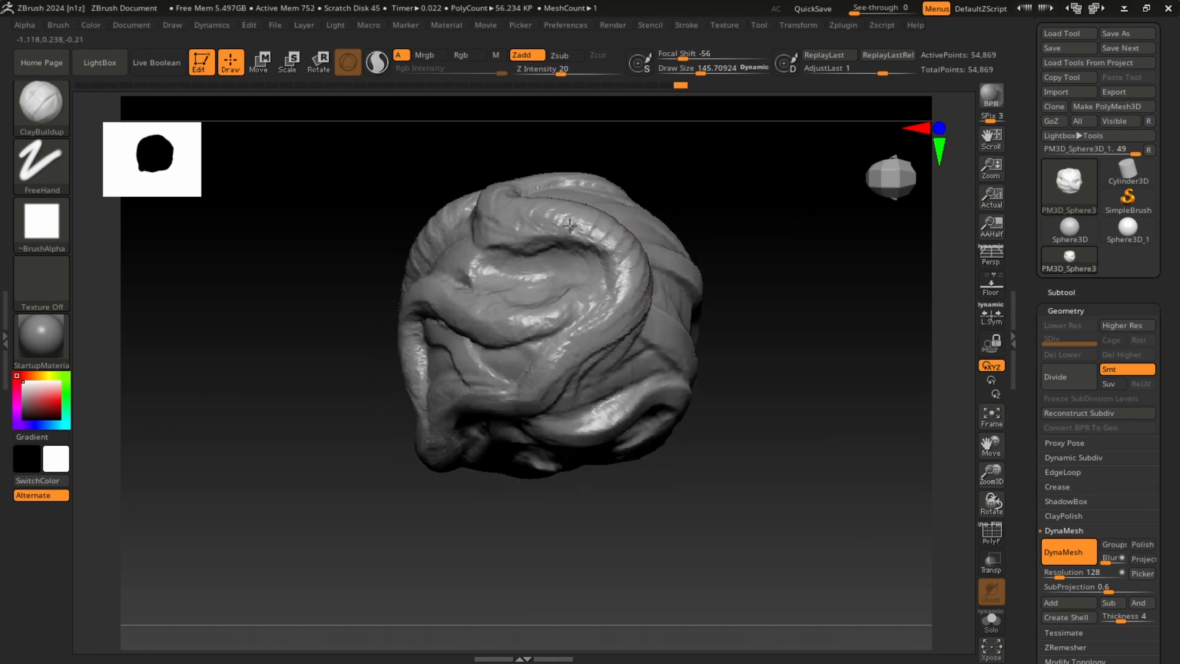
{"action": "left_click_drag", "start_coordinate": [630, 265], "coordinate": [634, 319]}
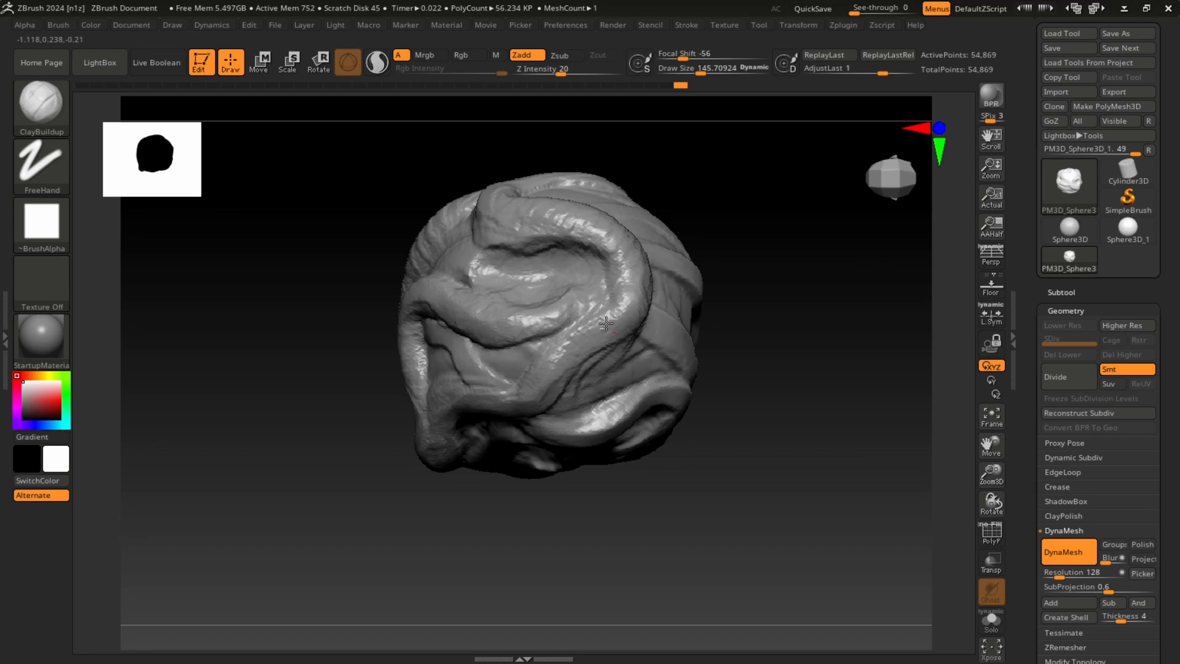
- Thicken the eyelid-like ridge curving around the small round bump and fill out its outer end
{"action": "mouse_move", "coordinate": [753, 252]}
{"action": "left_mouse_down"}
{"action": "mouse_move", "coordinate": [827, 203]}
{"action": "mouse_move", "coordinate": [806, 179]}
{"action": "mouse_move", "coordinate": [780, 204]}
{"action": "mouse_move", "coordinate": [770, 190]}
{"action": "left_mouse_up"}
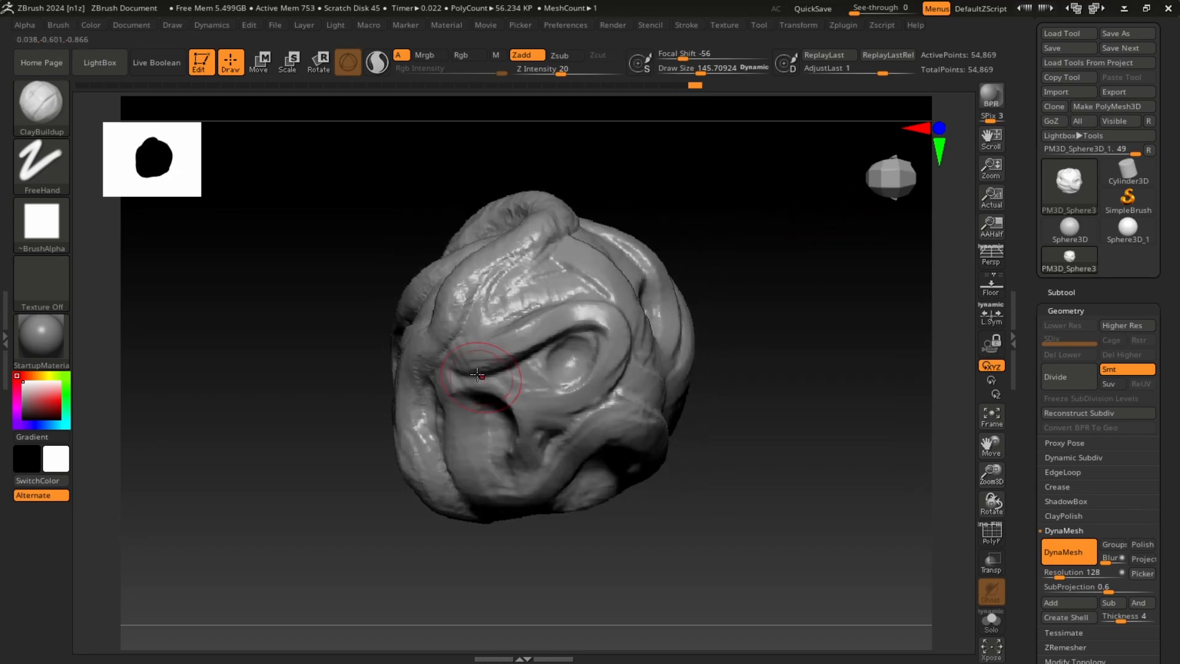
{"action": "left_click_drag", "start_coordinate": [505, 330], "coordinate": [559, 320]}
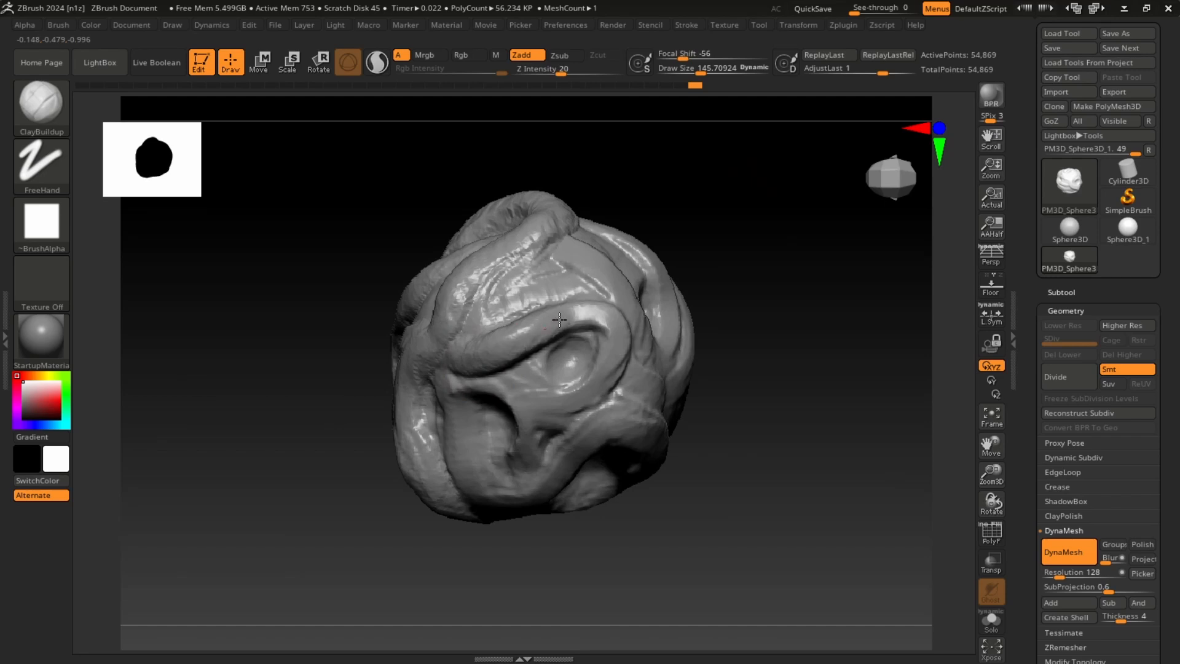
{"action": "mouse_move", "coordinate": [737, 264]}
{"action": "left_mouse_down"}
{"action": "mouse_move", "coordinate": [772, 237]}
{"action": "mouse_move", "coordinate": [583, 319]}
{"action": "left_mouse_up"}
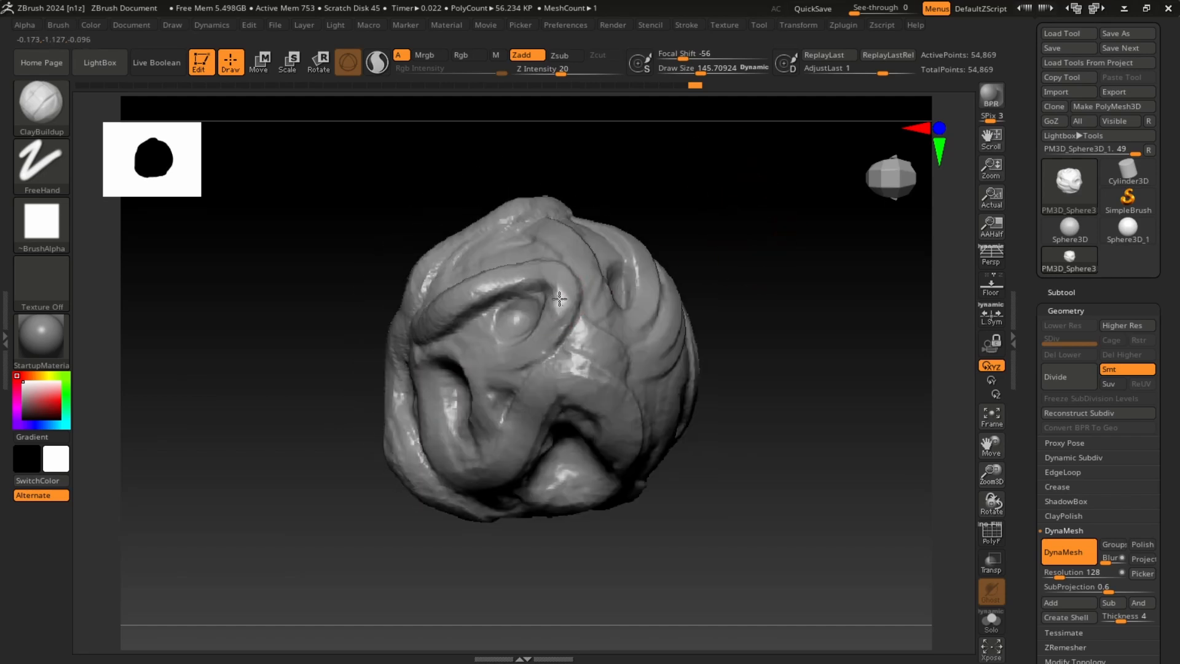
{"action": "left_click_drag", "start_coordinate": [486, 375], "coordinate": [558, 383]}
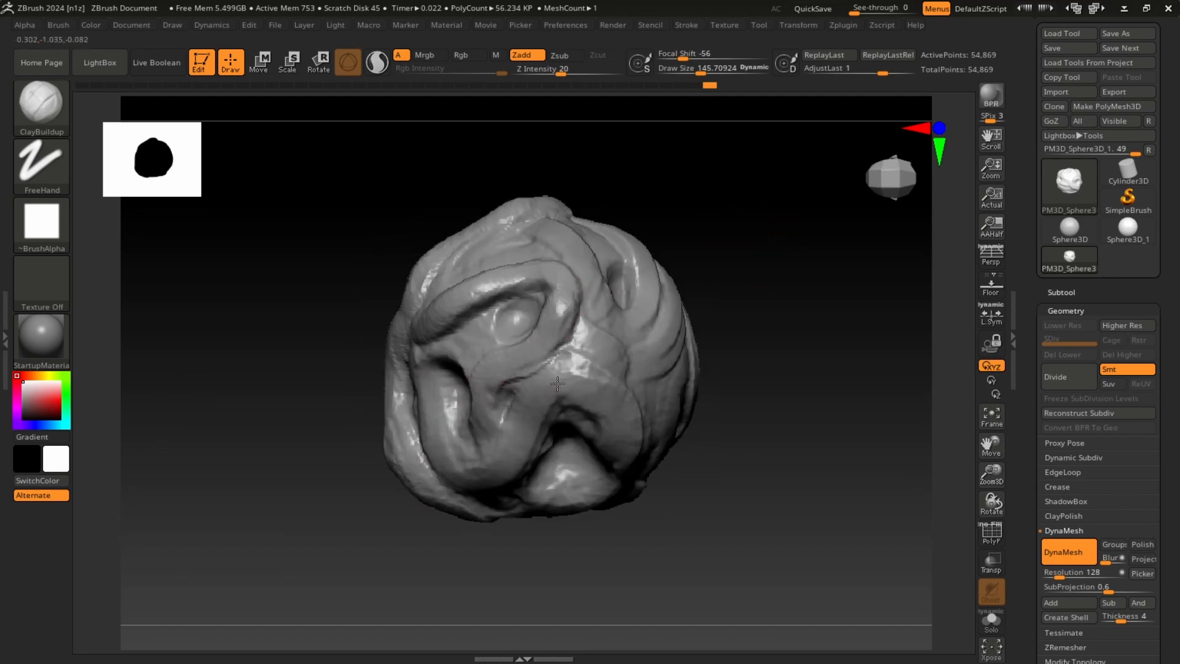
- Sculpt a thick winding fold beside the deep hollow with the bump, and remesh the sculpt with DynaMesh
{"action": "mouse_move", "coordinate": [706, 318]}
{"action": "left_mouse_down"}
{"action": "mouse_move", "coordinate": [777, 219]}
{"action": "mouse_move", "coordinate": [535, 405]}
{"action": "left_mouse_up"}
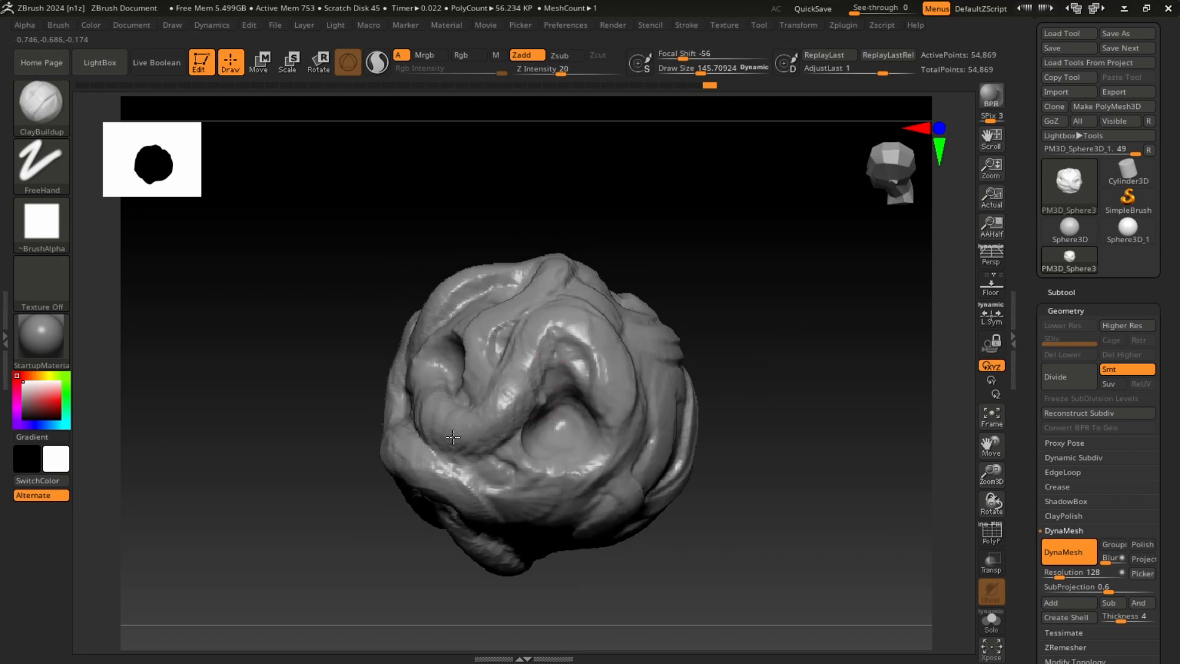
{"action": "left_click_drag", "start_coordinate": [676, 209], "coordinate": [727, 174]}
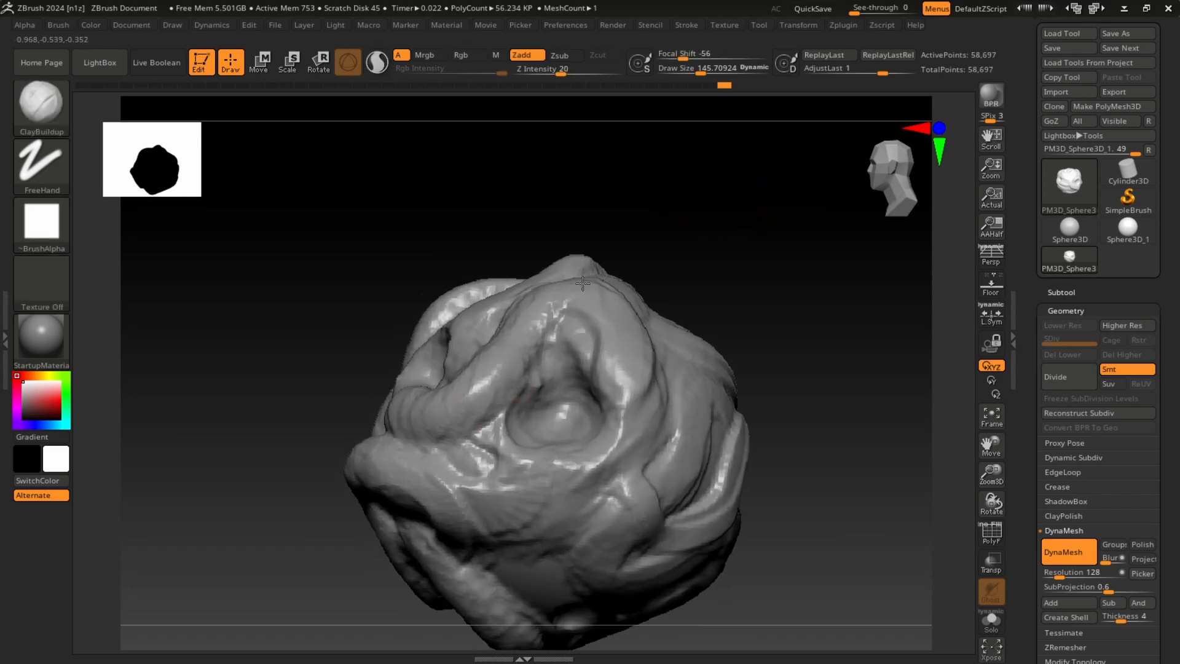
{"action": "mouse_move", "coordinate": [582, 283]}
{"action": "left_mouse_down"}
{"action": "mouse_move", "coordinate": [618, 325]}
{"action": "mouse_move", "coordinate": [636, 399]}
{"action": "mouse_move", "coordinate": [624, 470]}
{"action": "mouse_move", "coordinate": [469, 430]}
{"action": "mouse_move", "coordinate": [504, 455]}
{"action": "mouse_move", "coordinate": [615, 468]}
{"action": "mouse_move", "coordinate": [640, 406]}
{"action": "mouse_move", "coordinate": [653, 417]}
{"action": "mouse_move", "coordinate": [637, 376]}
{"action": "mouse_move", "coordinate": [652, 418]}
{"action": "mouse_move", "coordinate": [636, 455]}
{"action": "mouse_move", "coordinate": [606, 489]}
{"action": "mouse_move", "coordinate": [470, 465]}
{"action": "mouse_move", "coordinate": [565, 485]}
{"action": "mouse_move", "coordinate": [636, 424]}
{"action": "mouse_move", "coordinate": [621, 455]}
{"action": "mouse_move", "coordinate": [730, 310]}
{"action": "left_mouse_up"}
{"action": "mouse_move", "coordinate": [833, 295]}
{"action": "left_mouse_down"}
{"action": "mouse_move", "coordinate": [816, 331]}
{"action": "mouse_move", "coordinate": [814, 311]}
{"action": "mouse_move", "coordinate": [776, 290]}
{"action": "mouse_move", "coordinate": [764, 261]}
{"action": "mouse_move", "coordinate": [799, 255]}
{"action": "mouse_move", "coordinate": [793, 237]}
{"action": "mouse_move", "coordinate": [832, 262]}
{"action": "left_mouse_up"}
- Thicken the hook-shaped ridge and the broad curved band beneath it, rounding both with long clay strokes
{"action": "mouse_move", "coordinate": [409, 195]}
{"action": "left_mouse_down"}
{"action": "mouse_move", "coordinate": [467, 295]}
{"action": "mouse_move", "coordinate": [459, 234]}
{"action": "mouse_move", "coordinate": [449, 357]}
{"action": "left_mouse_up"}
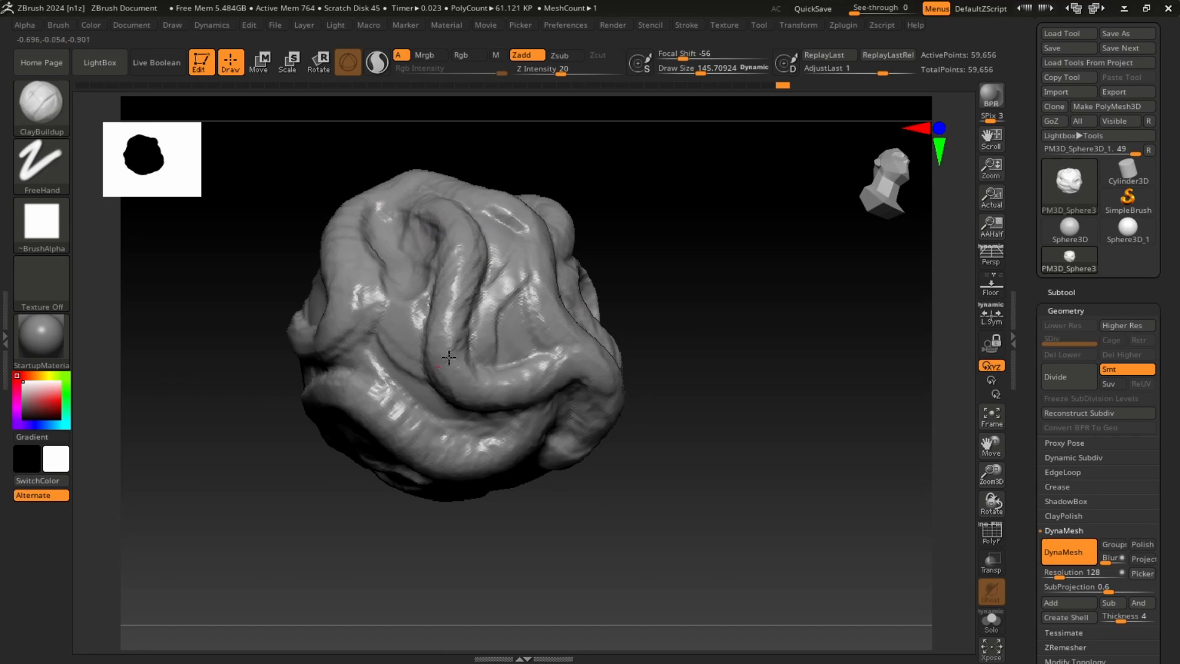
{"action": "mouse_move", "coordinate": [469, 401]}
{"action": "left_mouse_down"}
{"action": "mouse_move", "coordinate": [602, 366]}
{"action": "mouse_move", "coordinate": [440, 379]}
{"action": "left_mouse_up"}
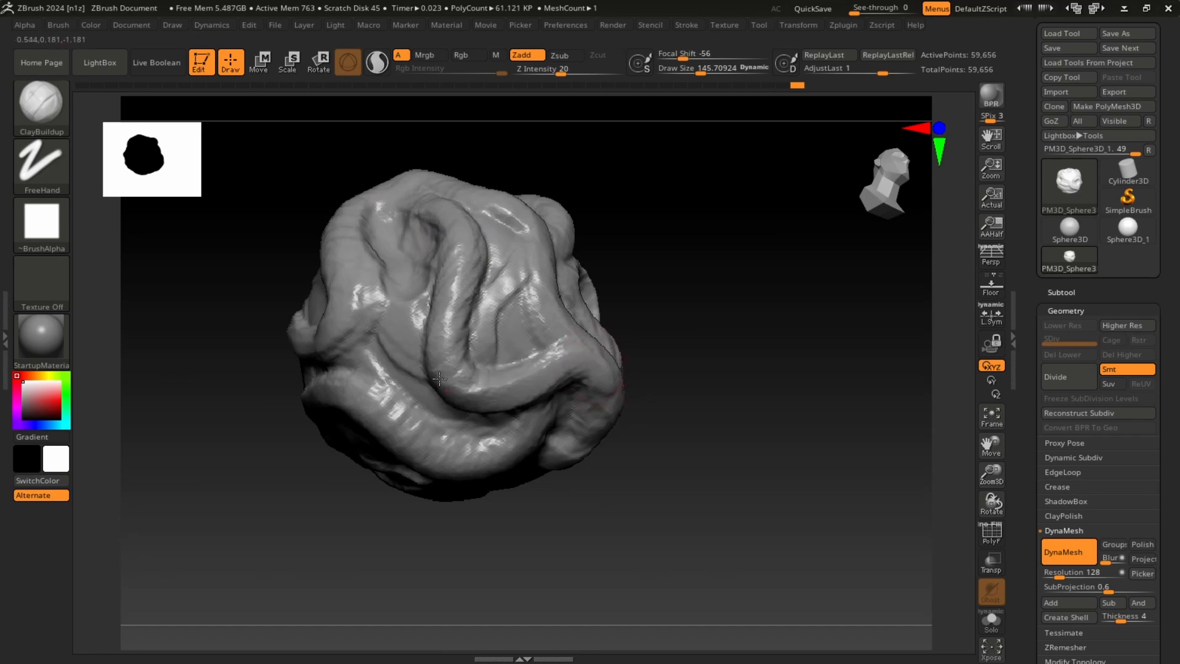
{"action": "mouse_move", "coordinate": [641, 248]}
{"action": "left_mouse_down"}
{"action": "mouse_move", "coordinate": [774, 219]}
{"action": "mouse_move", "coordinate": [766, 232]}
{"action": "mouse_move", "coordinate": [680, 232]}
{"action": "left_mouse_up"}
{"action": "left_click_drag", "start_coordinate": [566, 324], "coordinate": [543, 379]}
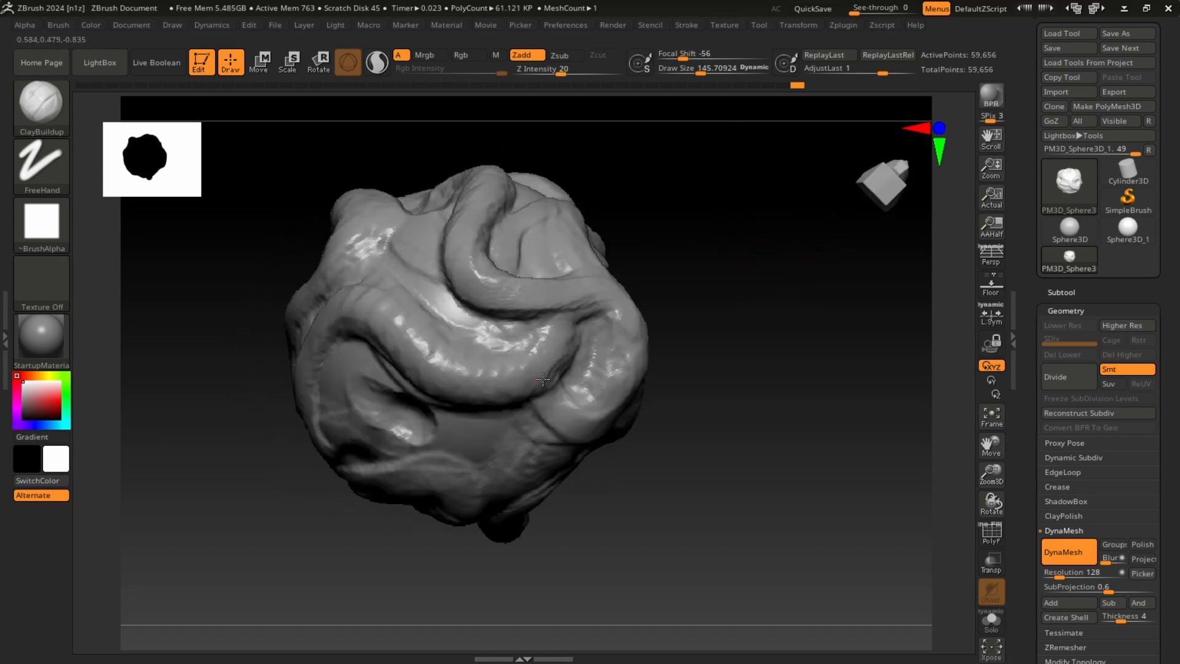
{"action": "left_click_drag", "start_coordinate": [688, 313], "coordinate": [621, 329]}
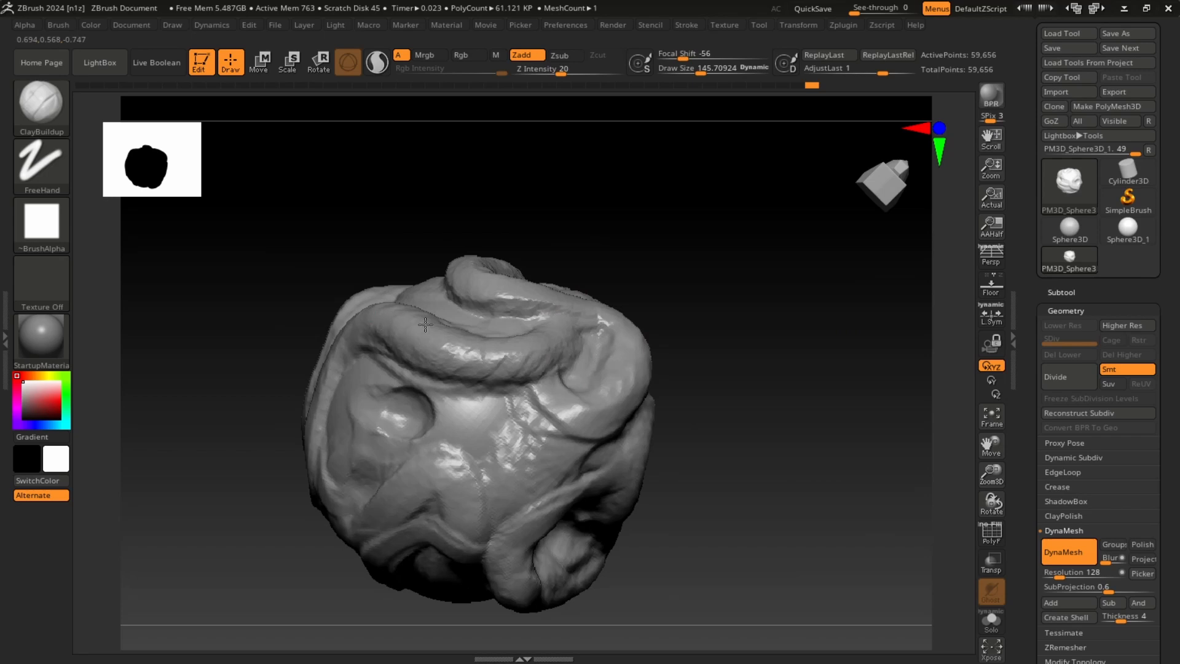
{"action": "left_click_drag", "start_coordinate": [465, 358], "coordinate": [530, 357]}
- Build a thick rounded rim around the large deep hollow and extend it into the adjoining folds
{"action": "left_click_drag", "start_coordinate": [732, 251], "coordinate": [658, 205]}
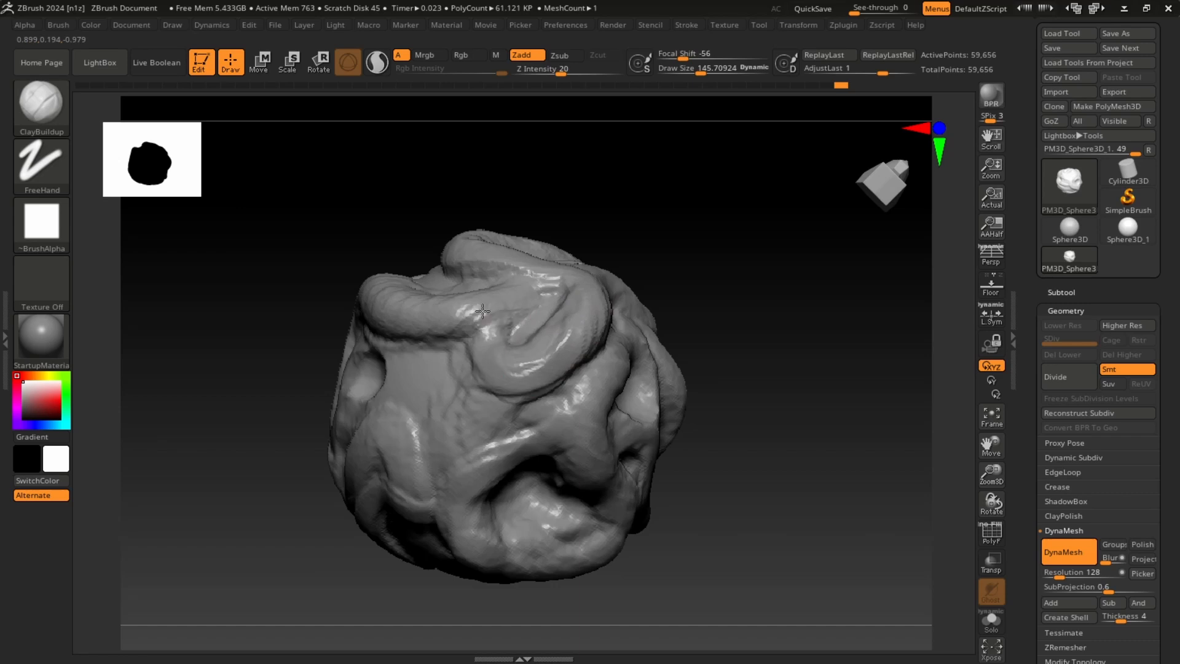
{"action": "mouse_move", "coordinate": [694, 234]}
{"action": "left_mouse_down"}
{"action": "mouse_move", "coordinate": [719, 190]}
{"action": "mouse_move", "coordinate": [756, 198]}
{"action": "mouse_move", "coordinate": [749, 154]}
{"action": "mouse_move", "coordinate": [734, 169]}
{"action": "left_mouse_up"}
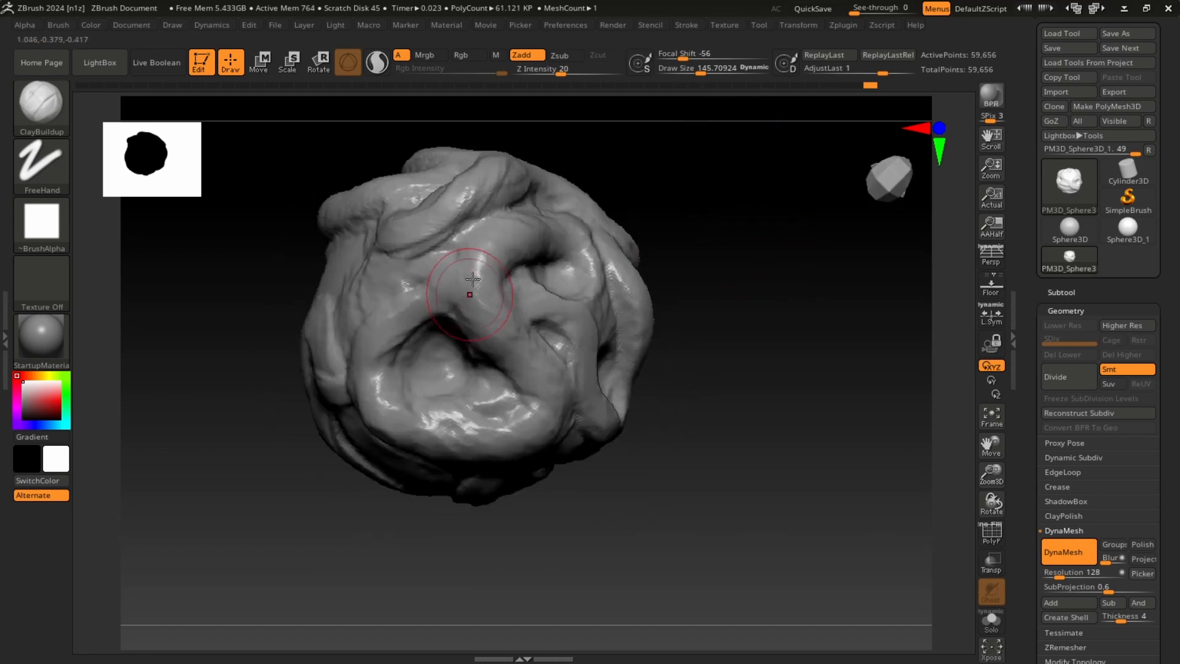
{"action": "mouse_move", "coordinate": [394, 343]}
{"action": "left_mouse_down"}
{"action": "mouse_move", "coordinate": [403, 375]}
{"action": "mouse_move", "coordinate": [492, 424]}
{"action": "mouse_move", "coordinate": [533, 358]}
{"action": "left_mouse_up"}
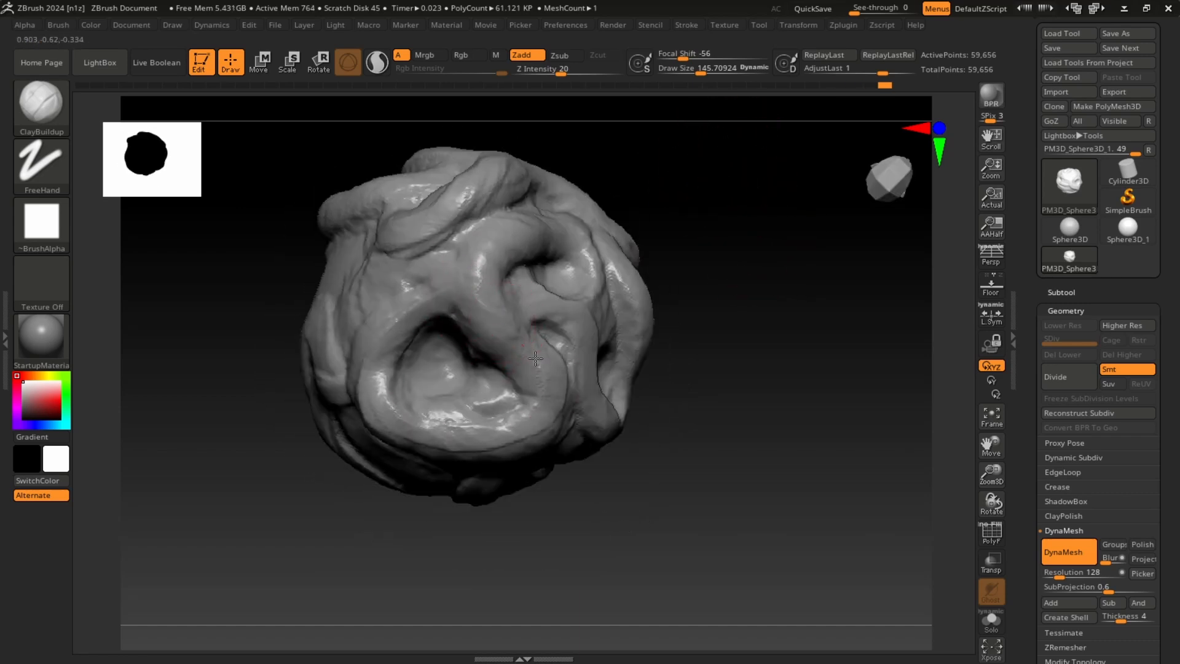
{"action": "mouse_move", "coordinate": [520, 292]}
{"action": "left_mouse_down"}
{"action": "mouse_move", "coordinate": [511, 356]}
{"action": "mouse_move", "coordinate": [546, 384]}
{"action": "mouse_move", "coordinate": [551, 418]}
{"action": "left_mouse_up"}
{"action": "mouse_move", "coordinate": [756, 228]}
{"action": "left_mouse_down"}
{"action": "mouse_move", "coordinate": [785, 206]}
{"action": "mouse_move", "coordinate": [763, 189]}
{"action": "left_mouse_up"}
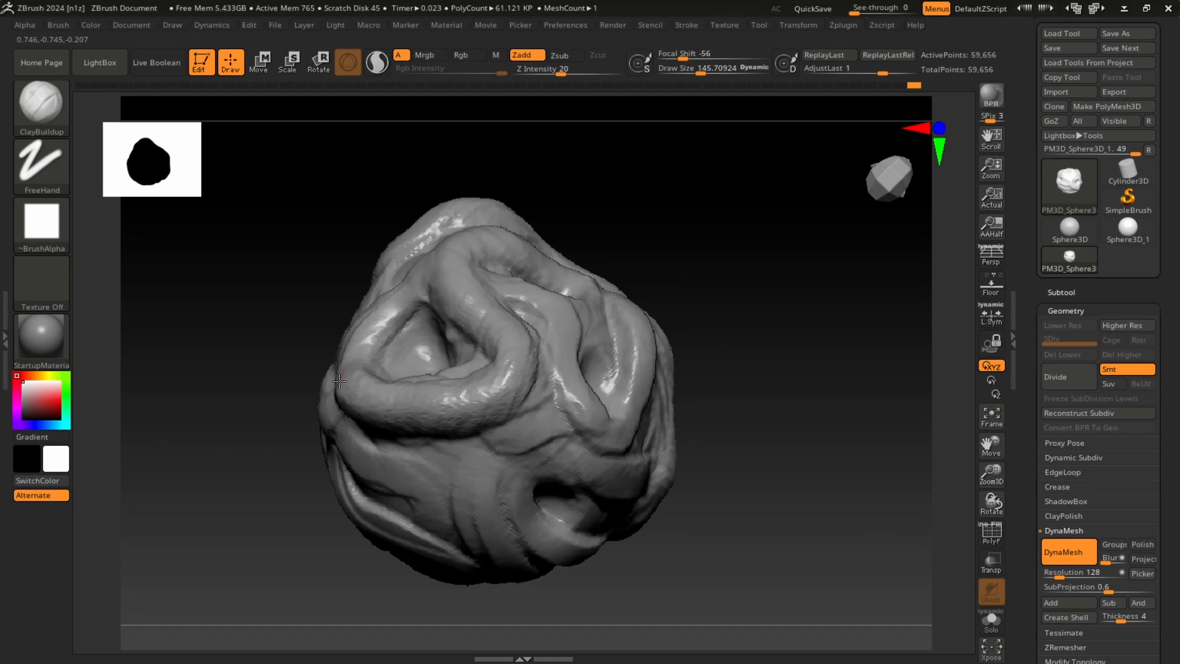
- Round the outer side of the large hollow's rim and carve the inside of the hollow deeper
{"action": "left_click_drag", "start_coordinate": [380, 301], "coordinate": [403, 289]}
{"action": "mouse_move", "coordinate": [735, 208]}
{"action": "left_mouse_down"}
{"action": "mouse_move", "coordinate": [788, 275]}
{"action": "mouse_move", "coordinate": [779, 284]}
{"action": "left_mouse_up"}
{"action": "mouse_move", "coordinate": [416, 369]}
{"action": "left_mouse_down"}
{"action": "mouse_move", "coordinate": [452, 376]}
{"action": "mouse_move", "coordinate": [474, 402]}
{"action": "left_mouse_up"}
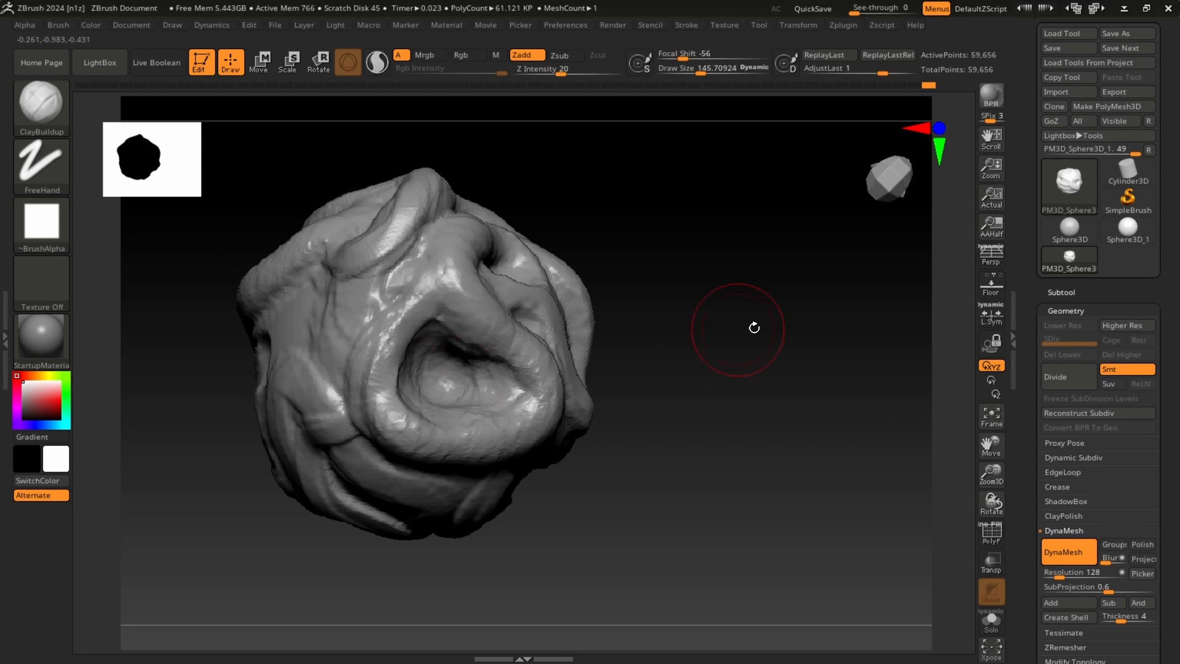
- Remesh the whole sculpt with DynaMesh at resolution 128
{"action": "mouse_move", "coordinate": [754, 327]}
{"action": "left_mouse_down"}
{"action": "mouse_move", "coordinate": [748, 260]}
{"action": "mouse_move", "coordinate": [716, 282]}
{"action": "mouse_move", "coordinate": [764, 353]}
{"action": "mouse_move", "coordinate": [760, 296]}
{"action": "left_mouse_up"}
{"action": "mouse_move", "coordinate": [729, 251]}
{"action": "left_mouse_down"}
{"action": "mouse_move", "coordinate": [769, 279]}
{"action": "mouse_move", "coordinate": [727, 232]}
{"action": "mouse_move", "coordinate": [713, 240]}
{"action": "mouse_move", "coordinate": [809, 284]}
{"action": "mouse_move", "coordinate": [819, 248]}
{"action": "mouse_move", "coordinate": [675, 203]}
{"action": "mouse_move", "coordinate": [777, 326]}
{"action": "mouse_move", "coordinate": [665, 210]}
{"action": "mouse_move", "coordinate": [745, 285]}
{"action": "mouse_move", "coordinate": [694, 276]}
{"action": "mouse_move", "coordinate": [725, 206]}
{"action": "left_mouse_up"}
{"action": "mouse_move", "coordinate": [731, 204]}
{"action": "left_mouse_down", "text": "ctrl"}
{"action": "mouse_move", "coordinate": [704, 280]}
{"action": "mouse_move", "coordinate": [674, 215]}
{"action": "mouse_move", "coordinate": [725, 309]}
{"action": "mouse_move", "coordinate": [784, 249]}
{"action": "mouse_move", "coordinate": [722, 248]}
{"action": "mouse_move", "coordinate": [793, 305]}
{"action": "mouse_move", "coordinate": [738, 257]}
{"action": "mouse_move", "coordinate": [706, 266]}
{"action": "mouse_move", "coordinate": [654, 222]}
{"action": "mouse_move", "coordinate": [737, 306]}
{"action": "left_mouse_up", "text": "ctrl"}
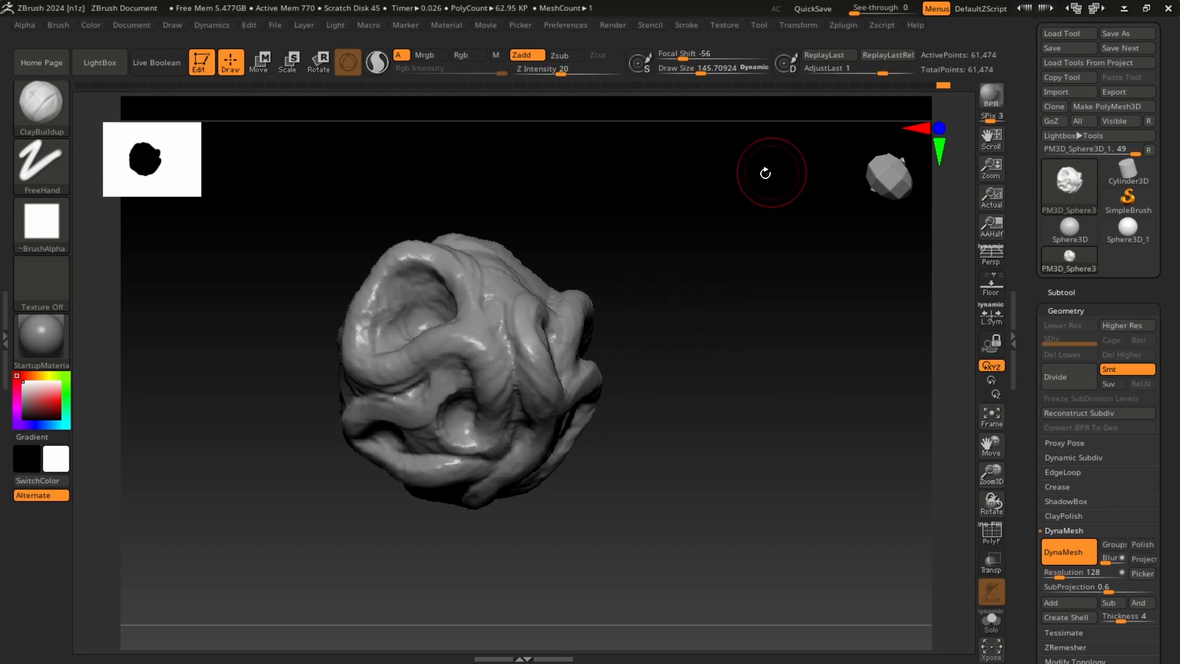
- Build up a long winding ridge past the small round bump and down to the deep crease using repeated ClayBuildup strokes
{"action": "mouse_move", "coordinate": [766, 173]}
{"action": "left_mouse_down"}
{"action": "mouse_move", "coordinate": [724, 282]}
{"action": "mouse_move", "coordinate": [782, 290]}
{"action": "mouse_move", "coordinate": [803, 259]}
{"action": "mouse_move", "coordinate": [717, 297]}
{"action": "left_mouse_up"}
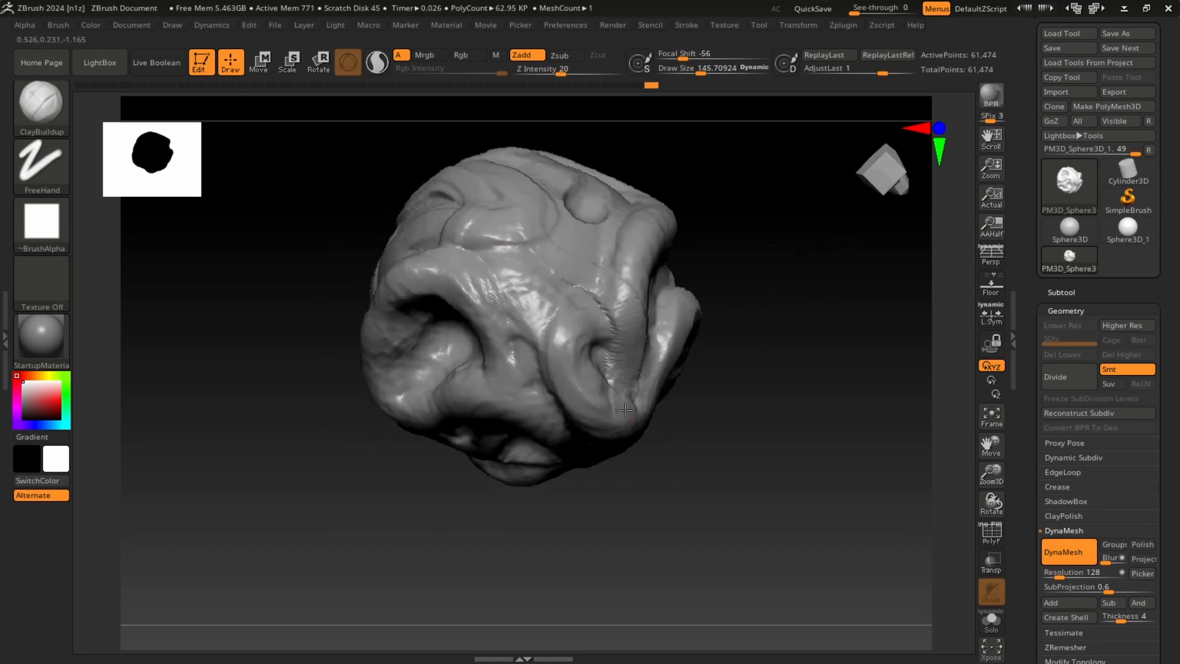
{"action": "left_click_drag", "start_coordinate": [625, 410], "coordinate": [535, 198]}
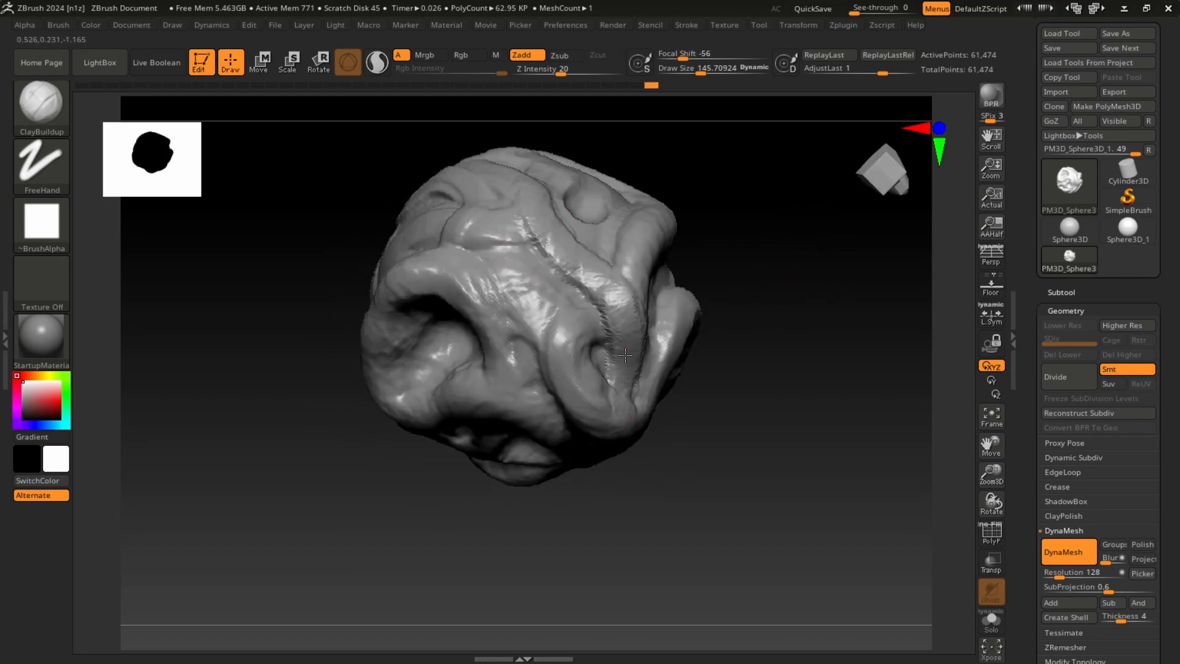
{"action": "mouse_move", "coordinate": [808, 198]}
{"action": "left_mouse_down"}
{"action": "mouse_move", "coordinate": [756, 224]}
{"action": "mouse_move", "coordinate": [772, 271]}
{"action": "mouse_move", "coordinate": [483, 362]}
{"action": "left_mouse_up"}
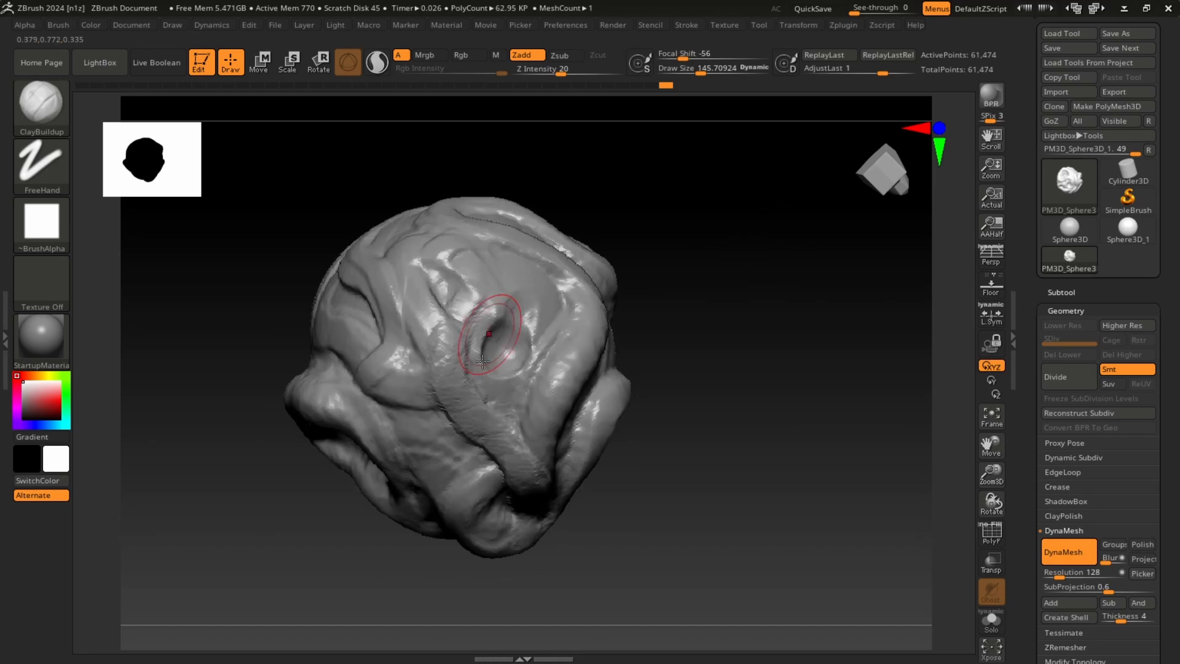
{"action": "left_click_drag", "start_coordinate": [475, 404], "coordinate": [445, 218]}
{"action": "left_click_drag", "start_coordinate": [464, 371], "coordinate": [542, 492]}
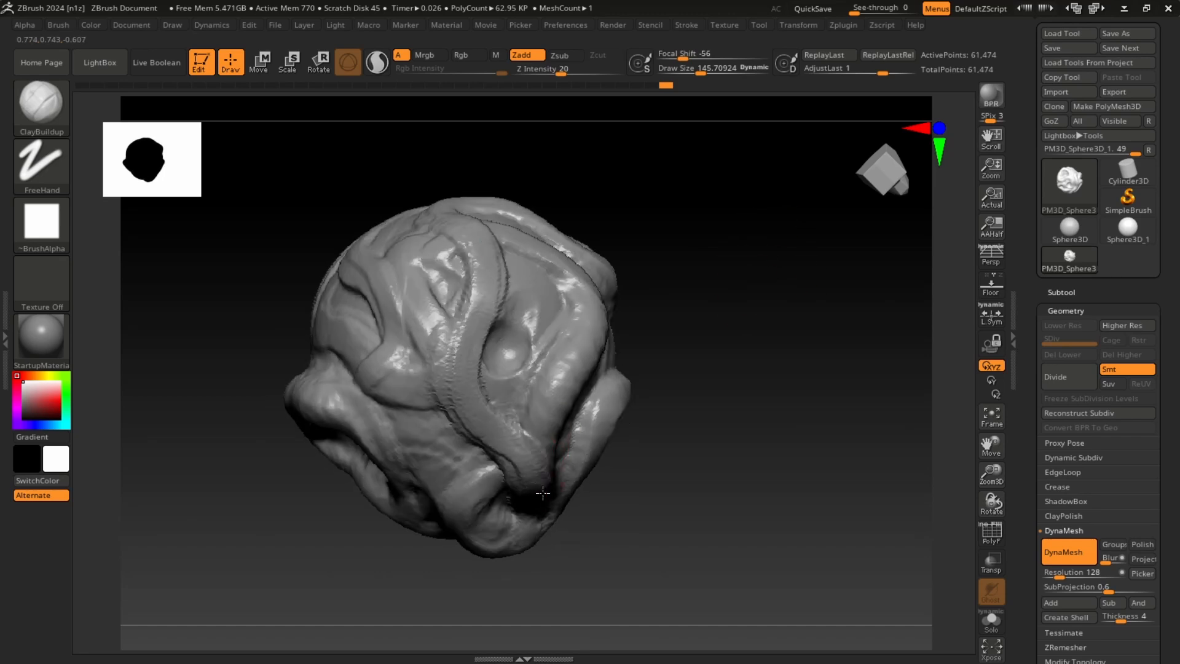
{"action": "left_click_drag", "start_coordinate": [462, 251], "coordinate": [491, 409]}
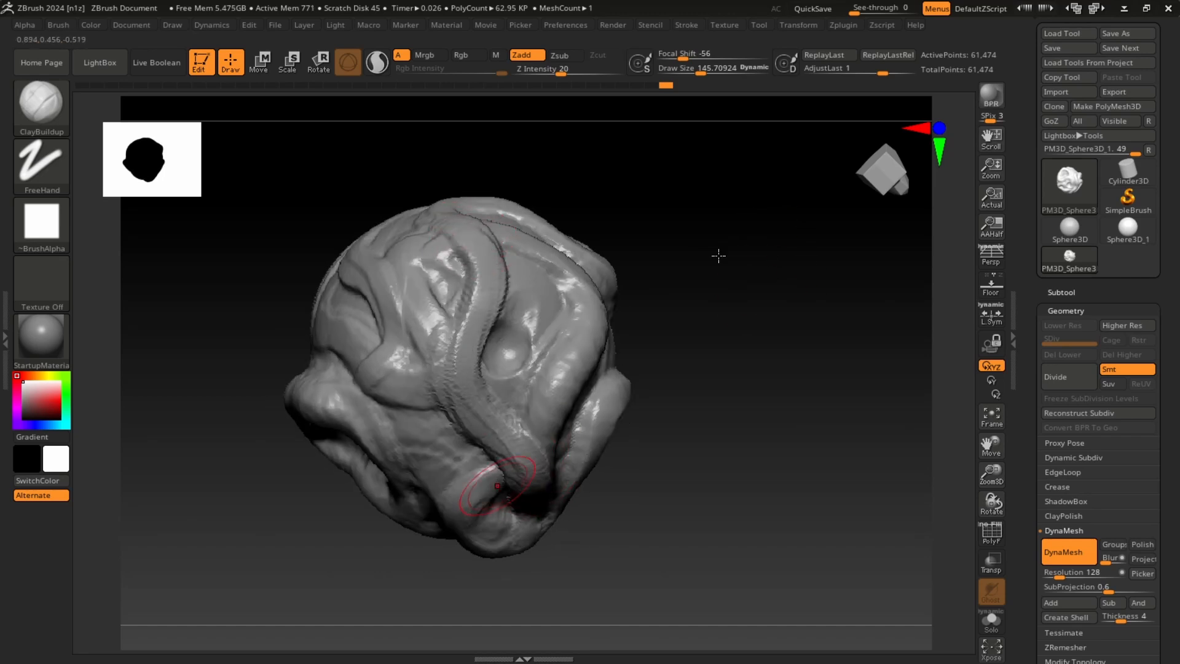
- Thicken the fold beside the small bump and the broad curved fold around the elongated hollow with clay strokes
{"action": "mouse_move", "coordinate": [719, 256]}
{"action": "left_mouse_down"}
{"action": "mouse_move", "coordinate": [738, 232]}
{"action": "mouse_move", "coordinate": [750, 242]}
{"action": "mouse_move", "coordinate": [740, 195]}
{"action": "mouse_move", "coordinate": [729, 203]}
{"action": "left_mouse_up"}
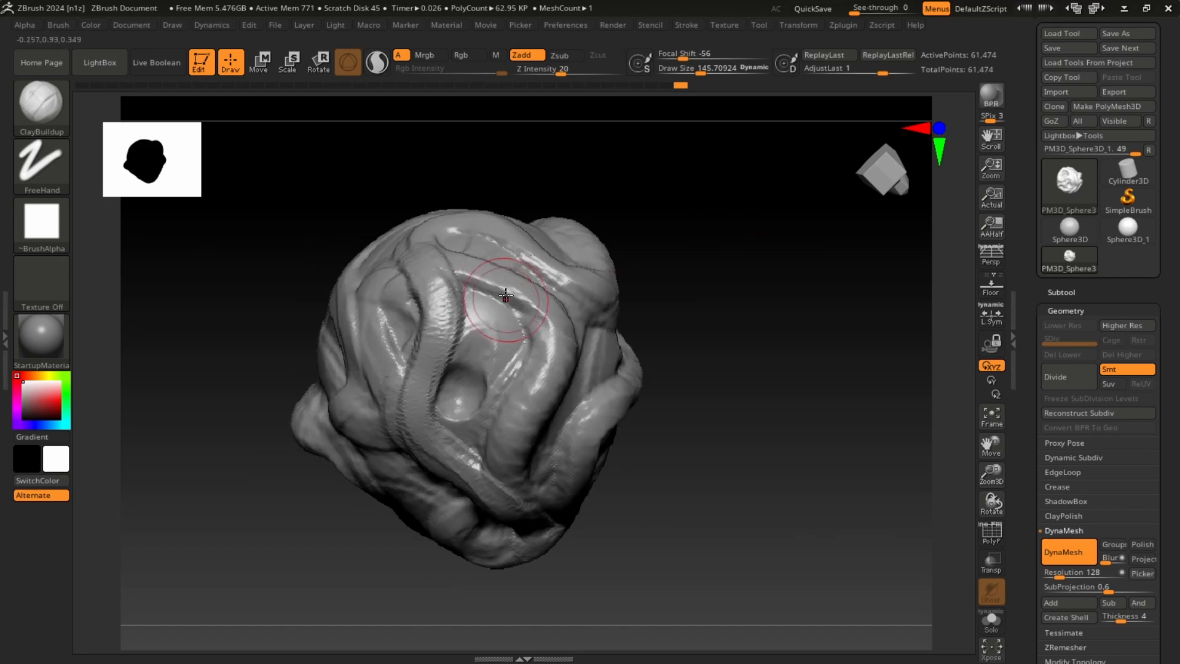
{"action": "left_click_drag", "start_coordinate": [505, 296], "coordinate": [541, 326]}
{"action": "left_click_drag", "start_coordinate": [713, 252], "coordinate": [685, 185]}
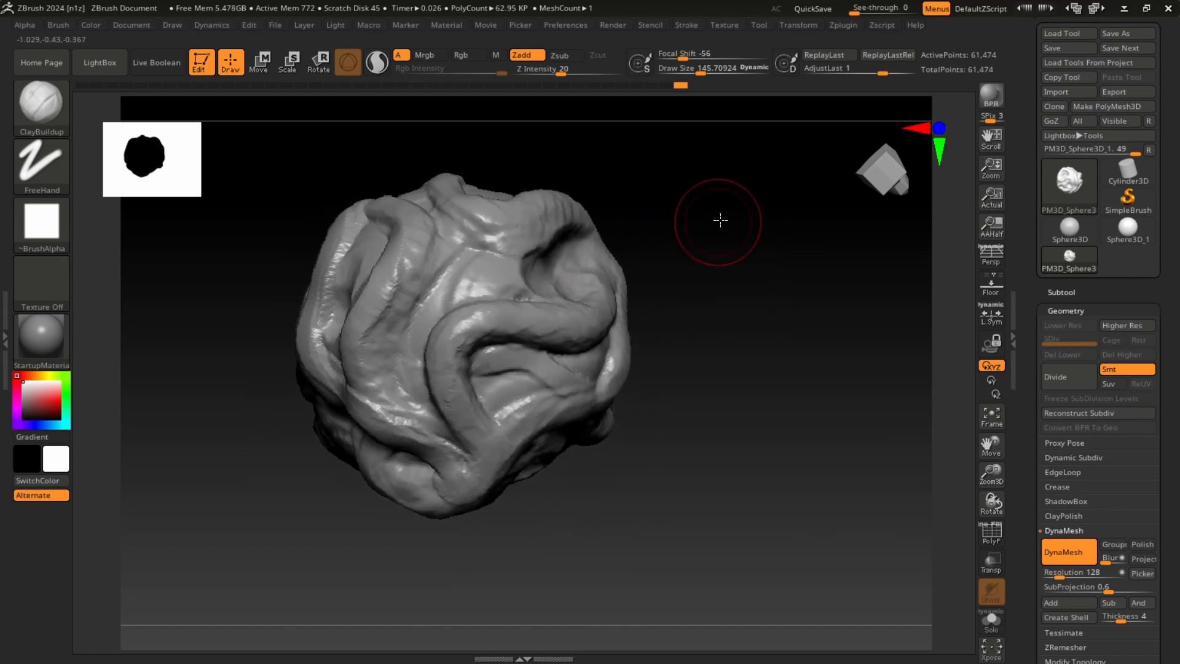
{"action": "mouse_move", "coordinate": [720, 220]}
{"action": "left_mouse_down"}
{"action": "mouse_move", "coordinate": [691, 216]}
{"action": "mouse_move", "coordinate": [713, 203]}
{"action": "mouse_move", "coordinate": [722, 212]}
{"action": "left_mouse_up"}
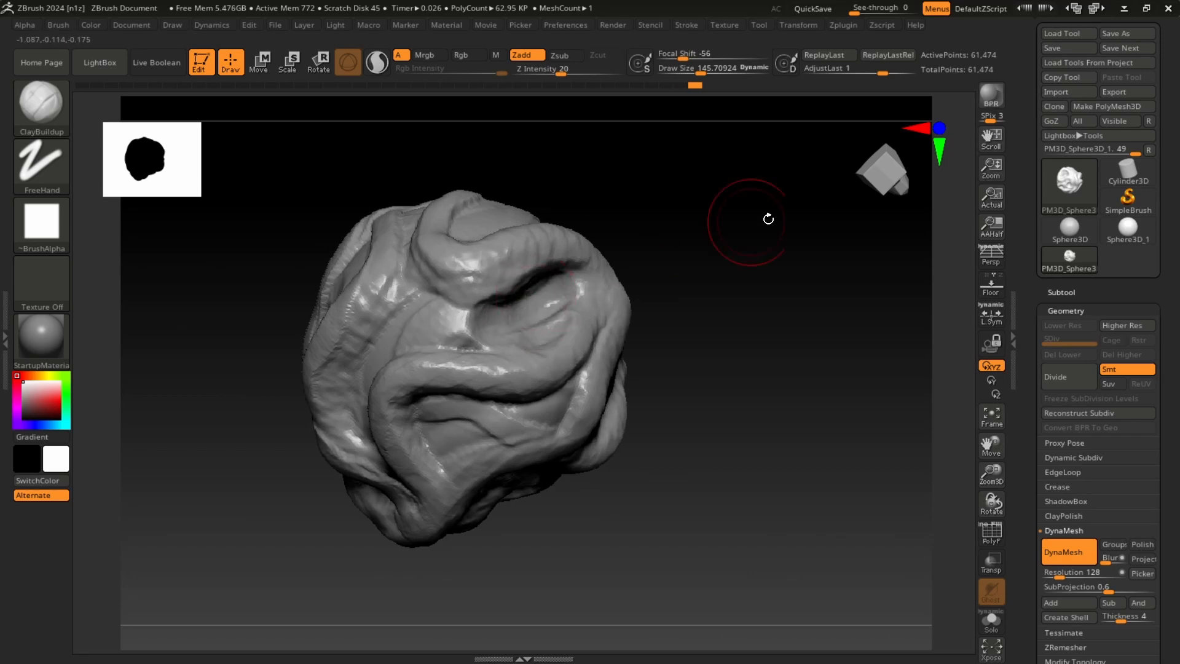
{"action": "mouse_move", "coordinate": [768, 219]}
{"action": "left_mouse_down"}
{"action": "mouse_move", "coordinate": [698, 201]}
{"action": "mouse_move", "coordinate": [711, 216]}
{"action": "mouse_move", "coordinate": [651, 222]}
{"action": "left_mouse_up"}
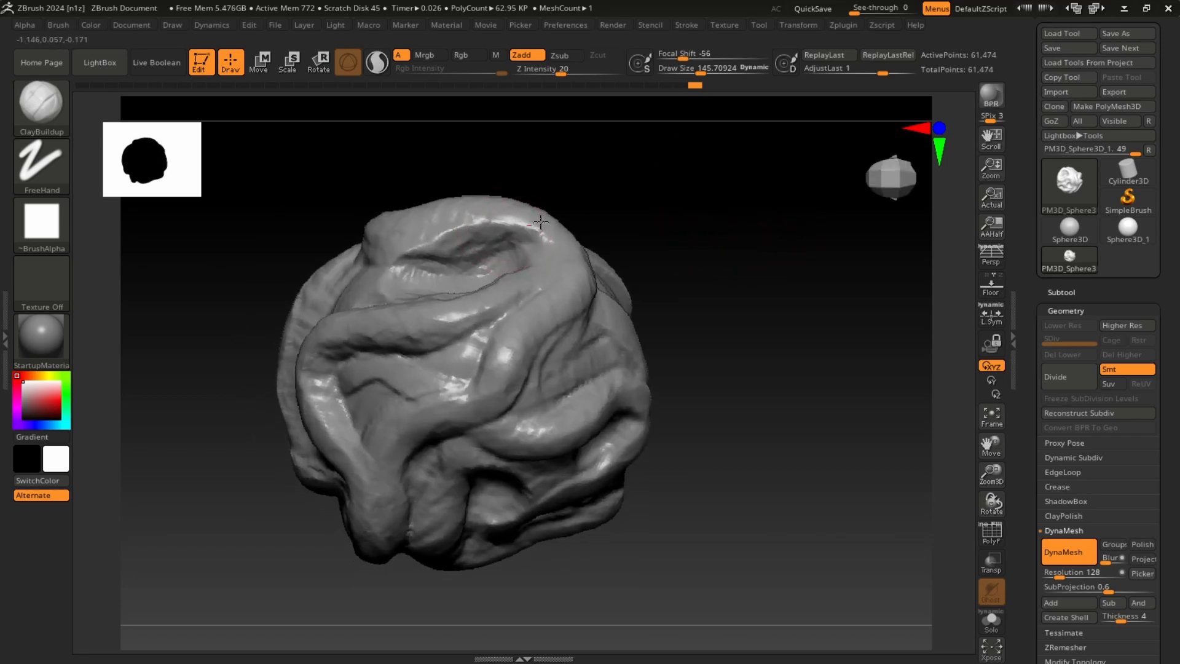
{"action": "left_click_drag", "start_coordinate": [581, 267], "coordinate": [512, 352]}
{"action": "mouse_move", "coordinate": [682, 300]}
{"action": "left_mouse_down"}
{"action": "mouse_move", "coordinate": [753, 246]}
{"action": "mouse_move", "coordinate": [798, 265]}
{"action": "mouse_move", "coordinate": [765, 292]}
{"action": "mouse_move", "coordinate": [759, 270]}
{"action": "mouse_move", "coordinate": [733, 274]}
{"action": "left_mouse_up"}
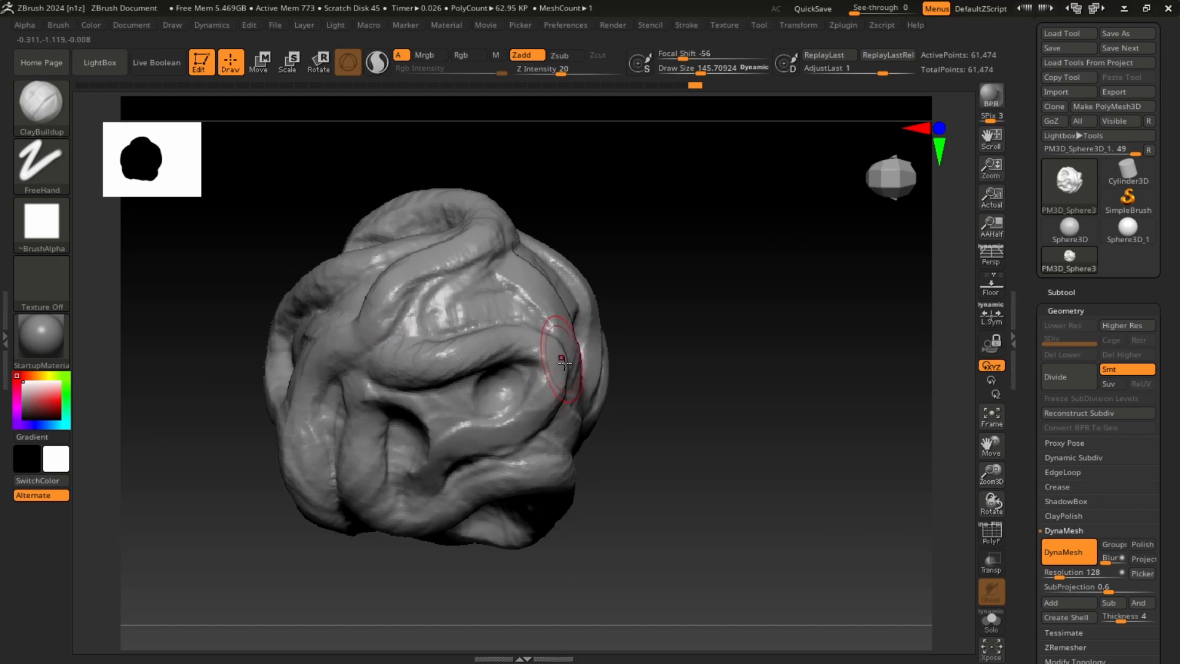
- Increase the draw size to about 375, build a large rounded mound over the small hollow, and remesh with DynaMesh
{"action": "mouse_move", "coordinate": [780, 295]}
{"action": "left_mouse_down"}
{"action": "mouse_move", "coordinate": [742, 232]}
{"action": "mouse_move", "coordinate": [767, 210]}
{"action": "mouse_move", "coordinate": [548, 313]}
{"action": "left_mouse_up"}
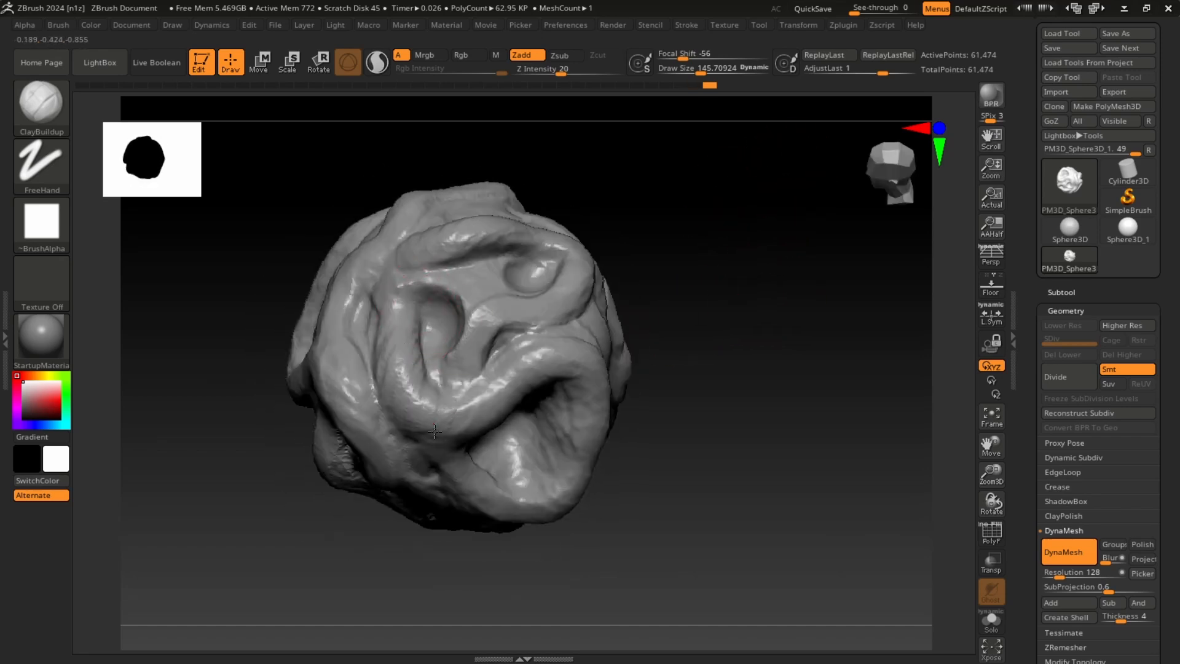
{"action": "mouse_move", "coordinate": [725, 264]}
{"action": "left_mouse_down"}
{"action": "mouse_move", "coordinate": [711, 211]}
{"action": "mouse_move", "coordinate": [748, 239]}
{"action": "mouse_move", "coordinate": [706, 259]}
{"action": "mouse_move", "coordinate": [732, 245]}
{"action": "mouse_move", "coordinate": [737, 264]}
{"action": "mouse_move", "coordinate": [568, 386]}
{"action": "left_mouse_up"}
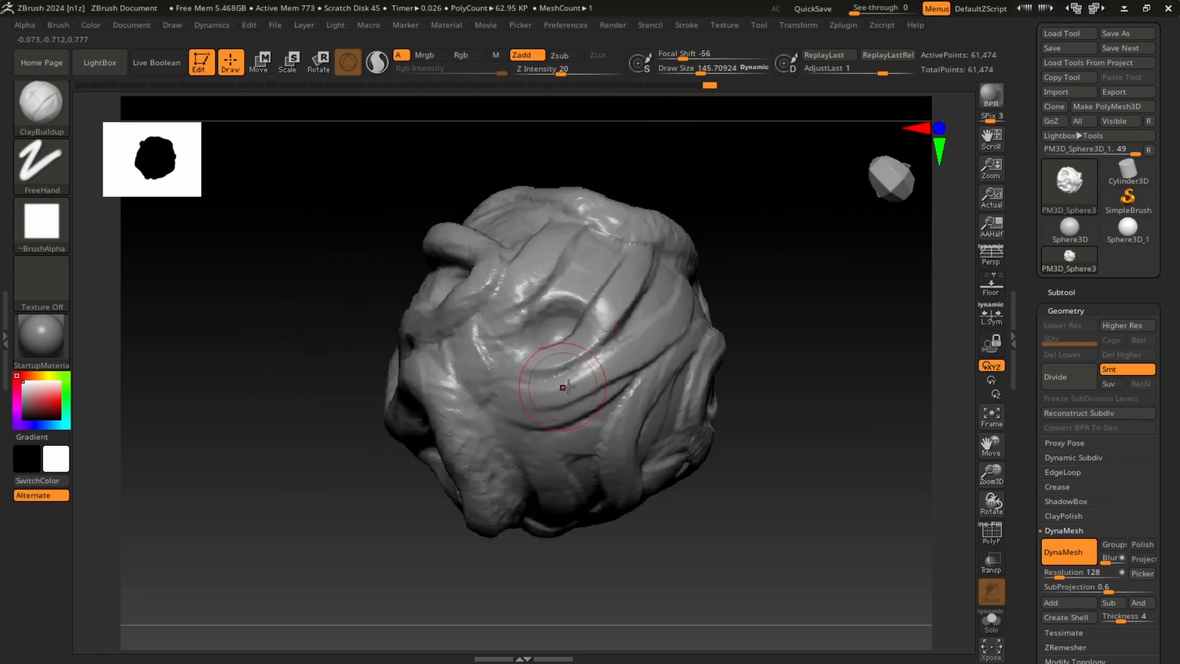
{"action": "key", "text": "s"}
{"action": "mouse_move", "coordinate": [564, 324]}
{"action": "left_mouse_down"}
{"action": "mouse_move", "coordinate": [586, 328]}
{"action": "mouse_move", "coordinate": [560, 326]}
{"action": "mouse_move", "coordinate": [620, 295]}
{"action": "left_mouse_up"}
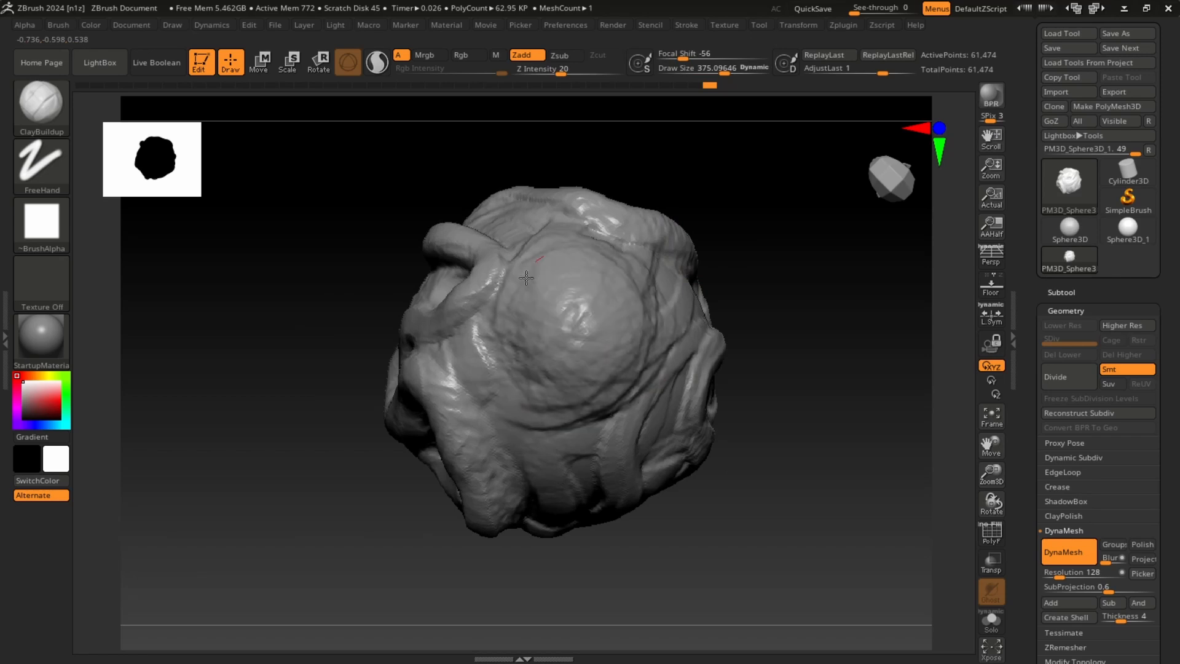
{"action": "mouse_move", "coordinate": [737, 326]}
{"action": "left_mouse_down"}
{"action": "mouse_move", "coordinate": [850, 350]}
{"action": "mouse_move", "coordinate": [805, 340]}
{"action": "mouse_move", "coordinate": [806, 269]}
{"action": "mouse_move", "coordinate": [732, 271]}
{"action": "mouse_move", "coordinate": [814, 271]}
{"action": "mouse_move", "coordinate": [769, 252]}
{"action": "mouse_move", "coordinate": [793, 261]}
{"action": "mouse_move", "coordinate": [787, 253]}
{"action": "mouse_move", "coordinate": [750, 263]}
{"action": "mouse_move", "coordinate": [764, 258]}
{"action": "left_mouse_up"}
- Set the render's SPix to 7, run a BPR render, and examine the finished sculpt from several sides
{"action": "left_click_drag", "start_coordinate": [991, 118], "coordinate": [1008, 117]}
{"action": "left_click", "coordinate": [987, 96]}
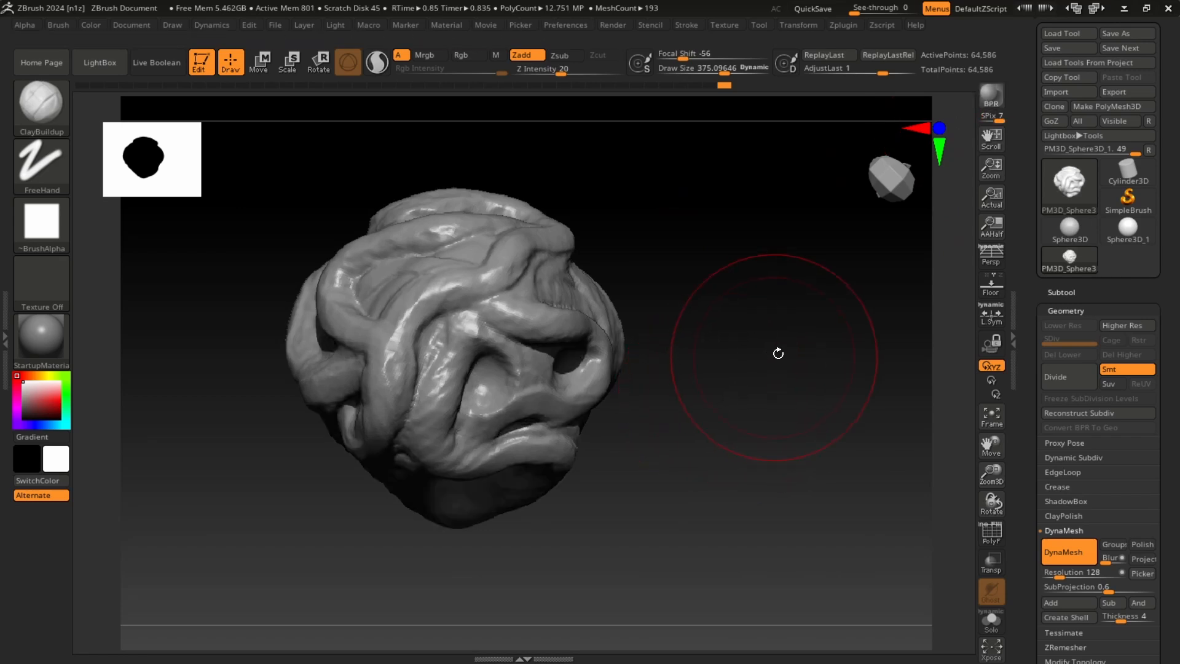
{"action": "mouse_move", "coordinate": [778, 353]}
{"action": "left_mouse_down"}
{"action": "mouse_move", "coordinate": [738, 315]}
{"action": "mouse_move", "coordinate": [743, 261]}
{"action": "mouse_move", "coordinate": [772, 330]}
{"action": "mouse_move", "coordinate": [758, 271]}
{"action": "mouse_move", "coordinate": [676, 222]}
{"action": "left_mouse_up"}
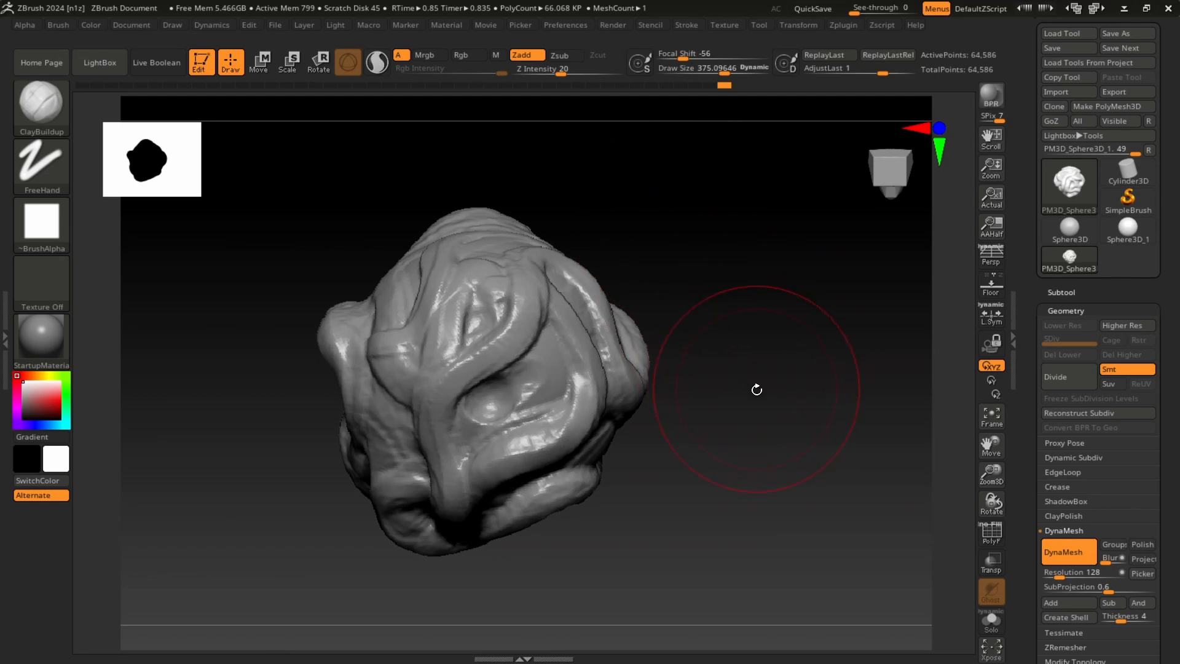
{"action": "mouse_move", "coordinate": [745, 240]}
{"action": "left_mouse_down"}
{"action": "mouse_move", "coordinate": [838, 311]}
{"action": "mouse_move", "coordinate": [811, 282]}
{"action": "mouse_move", "coordinate": [696, 262]}
{"action": "left_mouse_up"}
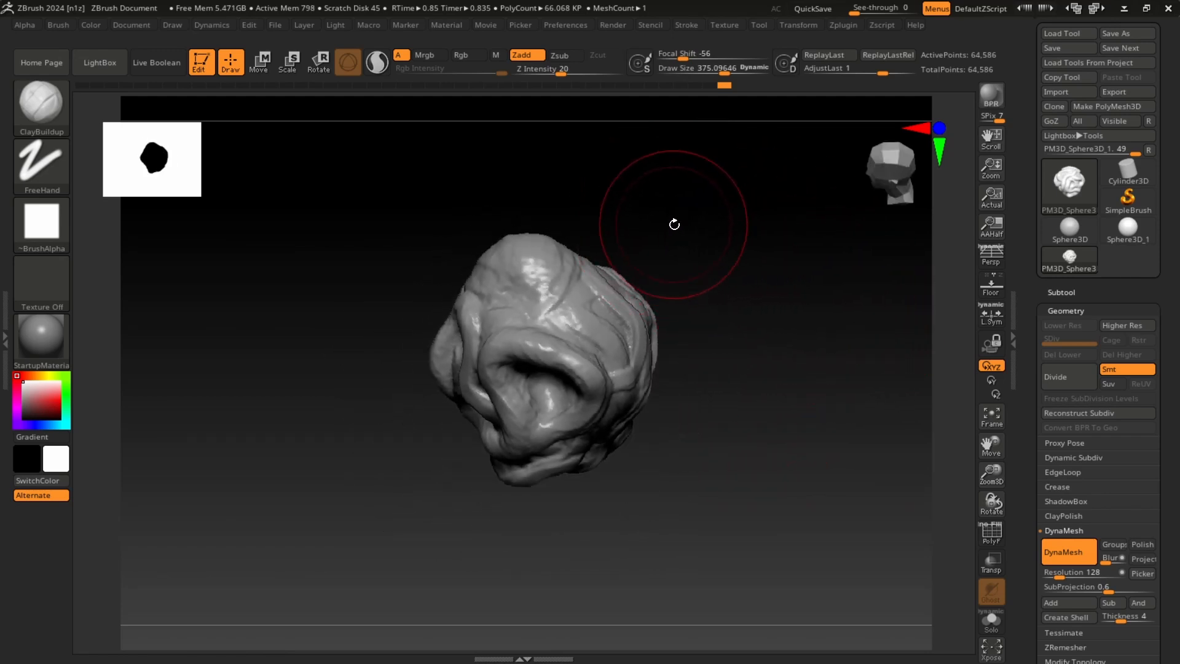
{"action": "mouse_move", "coordinate": [711, 233]}
{"action": "left_mouse_down", "text": "alt"}
{"action": "mouse_move", "coordinate": [606, 231]}
{"action": "mouse_move", "coordinate": [680, 256]}
{"action": "mouse_move", "coordinate": [669, 219]}
{"action": "left_mouse_up", "text": "alt"}
{"action": "mouse_move", "coordinate": [668, 218]}
{"action": "left_mouse_down", "text": "alt"}
{"action": "mouse_move", "coordinate": [780, 314]}
{"action": "mouse_move", "coordinate": [667, 242]}
{"action": "mouse_move", "coordinate": [725, 299]}
{"action": "mouse_move", "coordinate": [793, 295]}
{"action": "mouse_move", "coordinate": [824, 345]}
{"action": "mouse_move", "coordinate": [729, 266]}
{"action": "mouse_move", "coordinate": [770, 267]}
{"action": "mouse_move", "coordinate": [670, 195]}
{"action": "mouse_move", "coordinate": [728, 287]}
{"action": "mouse_move", "coordinate": [776, 324]}
{"action": "mouse_move", "coordinate": [758, 308]}
{"action": "mouse_move", "coordinate": [753, 406]}
{"action": "left_mouse_up", "text": "alt"}
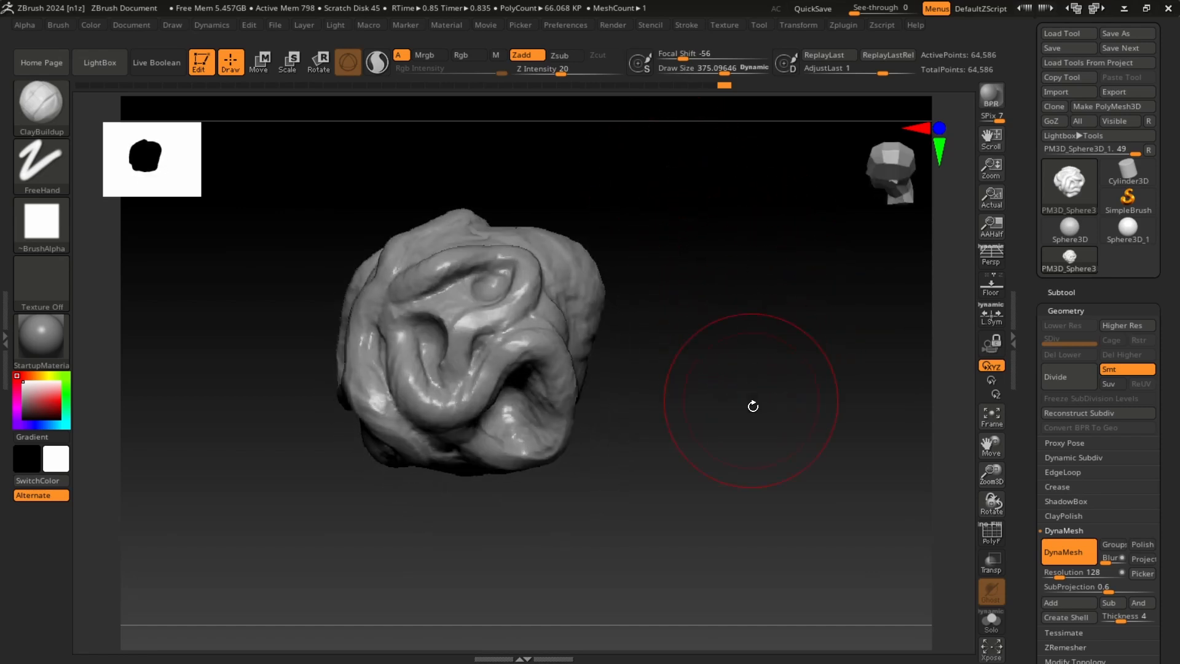